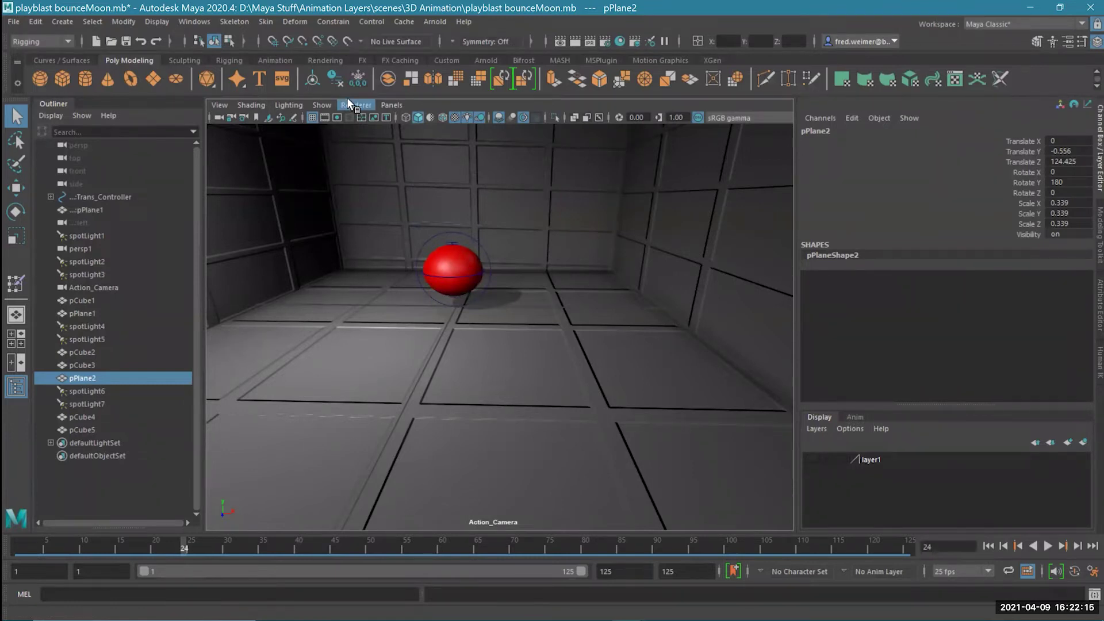
- Review the Viewport 2.0 hardware renderer settings and close them
{"action": "left_click", "coordinate": [360, 105]}
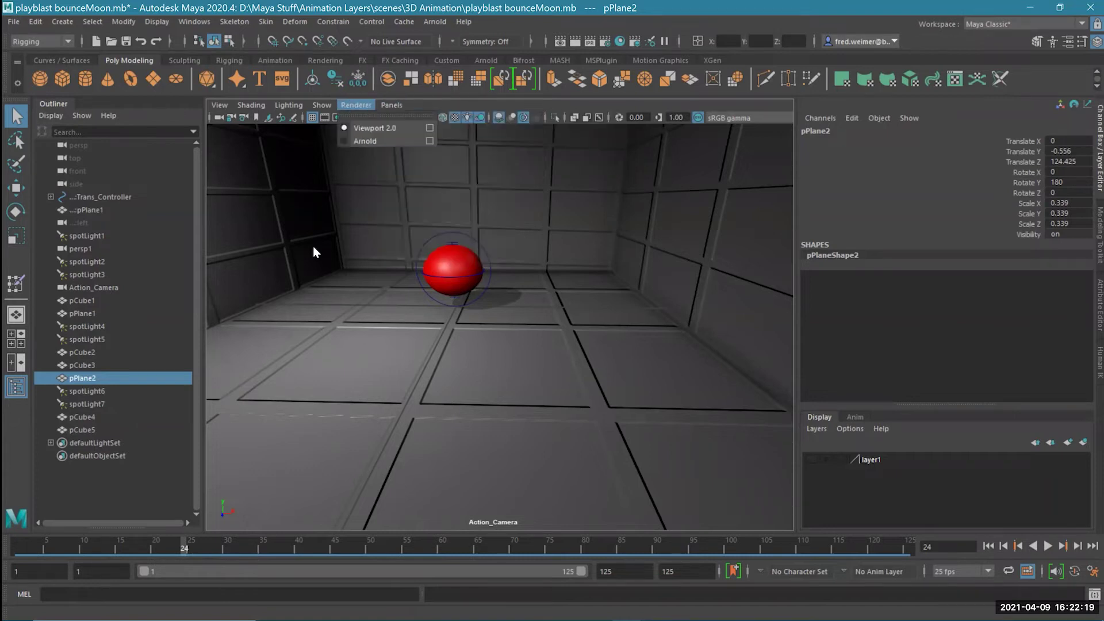
{"action": "left_click", "coordinate": [430, 127]}
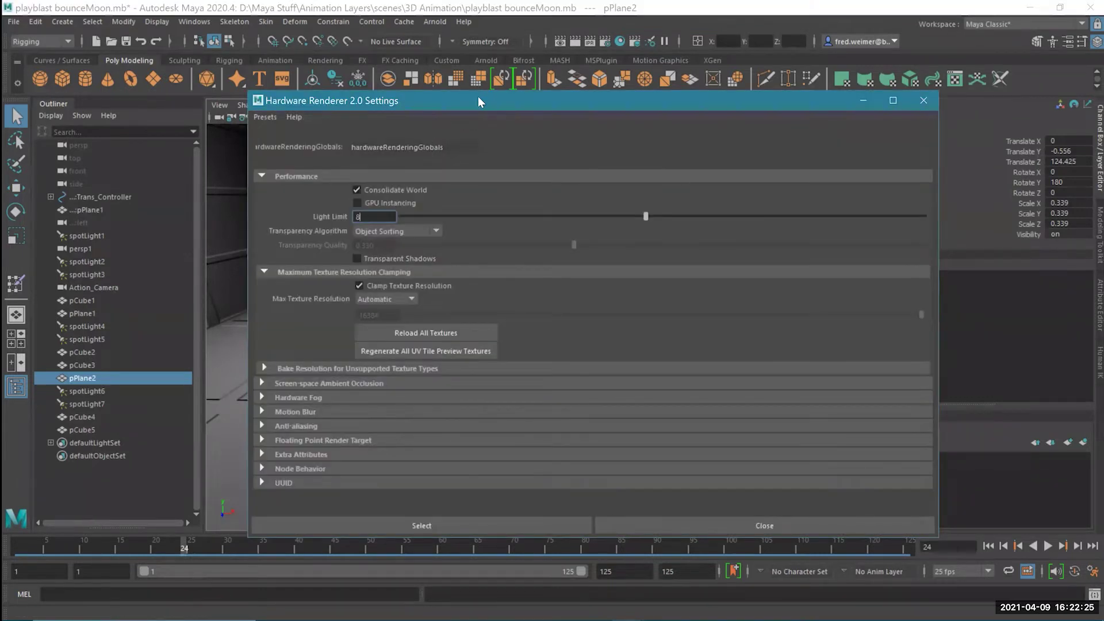
{"action": "left_click_drag", "start_coordinate": [484, 103], "coordinate": [666, 74]}
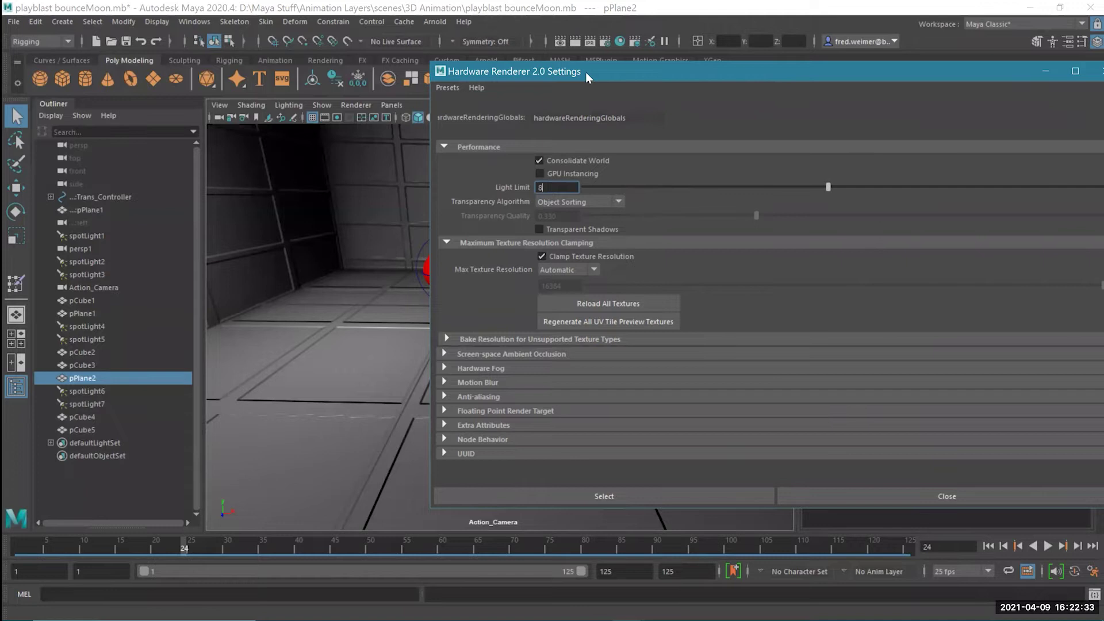
{"action": "left_click_drag", "start_coordinate": [585, 71], "coordinate": [302, 136]}
{"action": "left_click", "coordinate": [824, 136]}
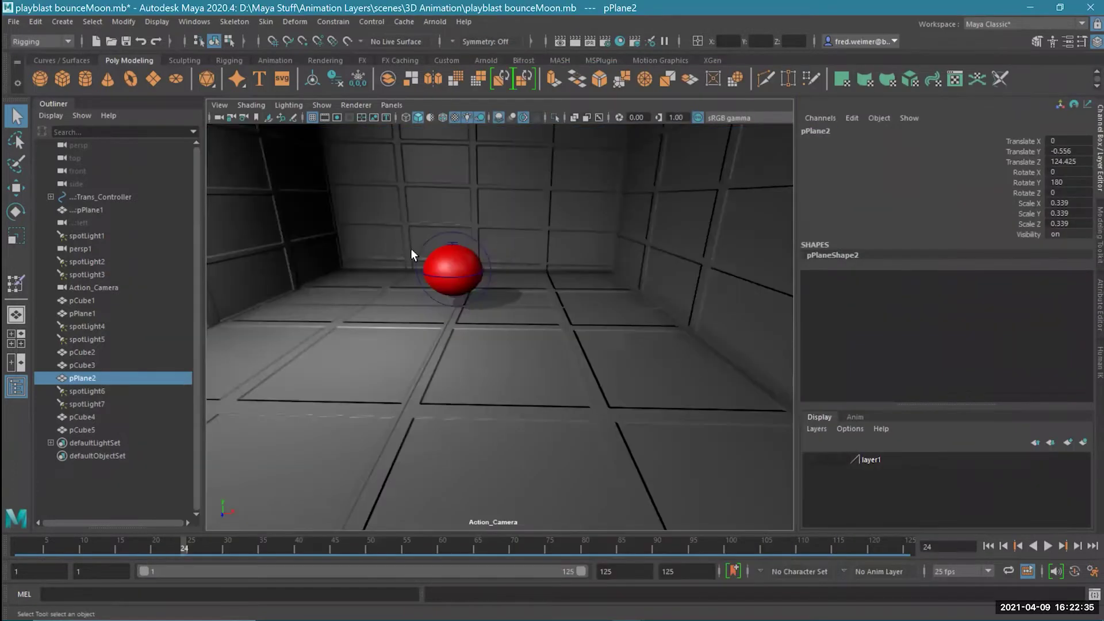
- Select the room mesh around the ball and show the attributes of its assigned blinn1 material
{"action": "left_click", "coordinate": [341, 428]}
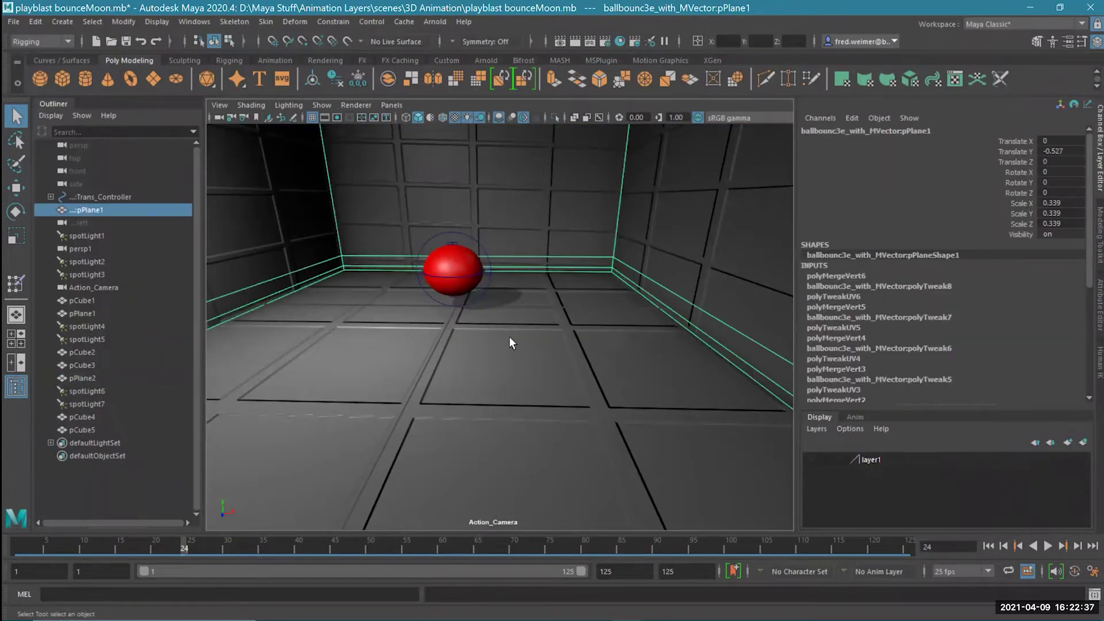
{"action": "key", "text": "ctrl+a"}
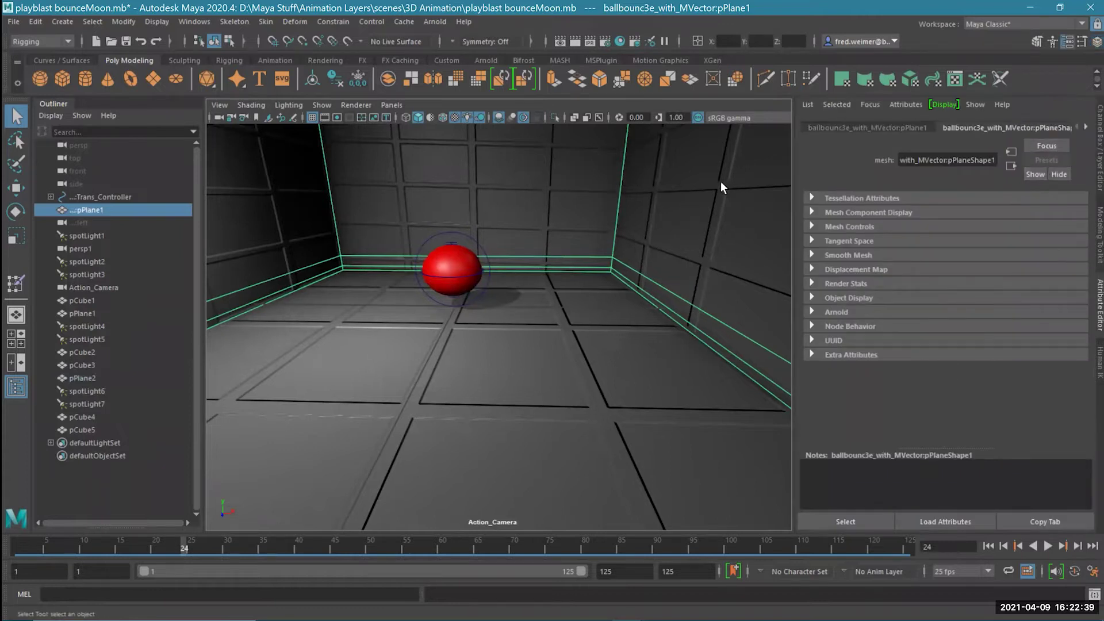
{"action": "left_click", "coordinate": [1086, 127]}
{"action": "left_click", "coordinate": [1086, 127]}
{"action": "left_click", "coordinate": [1086, 127]}
{"action": "left_click", "coordinate": [1086, 127]}
{"action": "left_click", "coordinate": [1086, 127]}
{"action": "left_click", "coordinate": [1086, 127]}
{"action": "left_click", "coordinate": [1086, 127]}
{"action": "left_click", "coordinate": [1086, 128]}
{"action": "left_click", "coordinate": [1086, 127]}
{"action": "left_click", "coordinate": [1086, 127]}
{"action": "left_click", "coordinate": [1086, 127]}
{"action": "left_click", "coordinate": [1085, 127]}
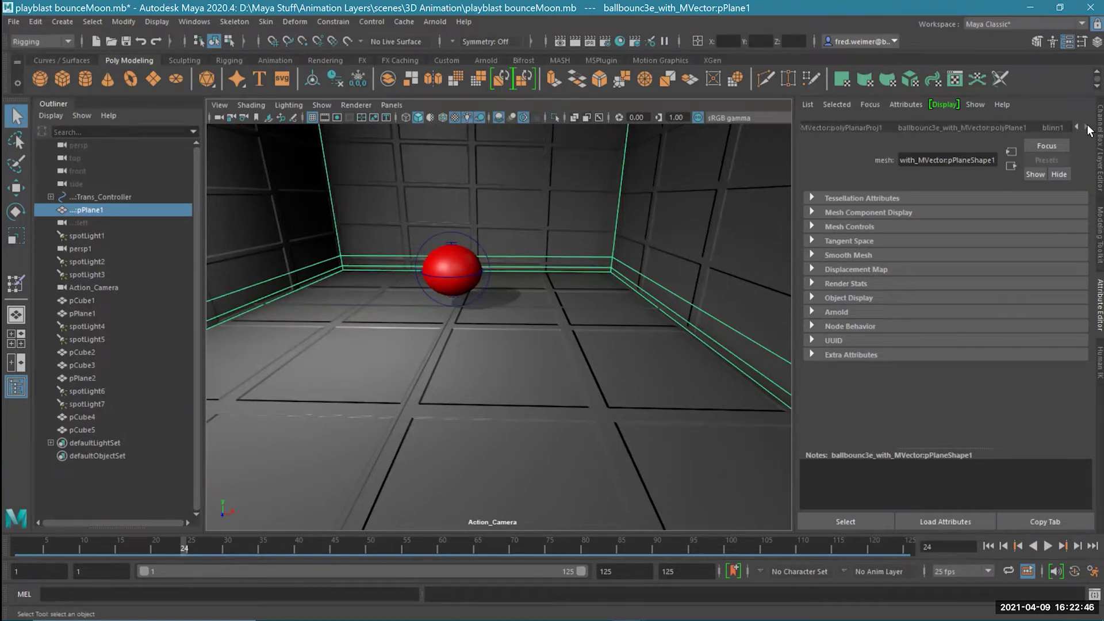
{"action": "left_click", "coordinate": [1053, 126]}
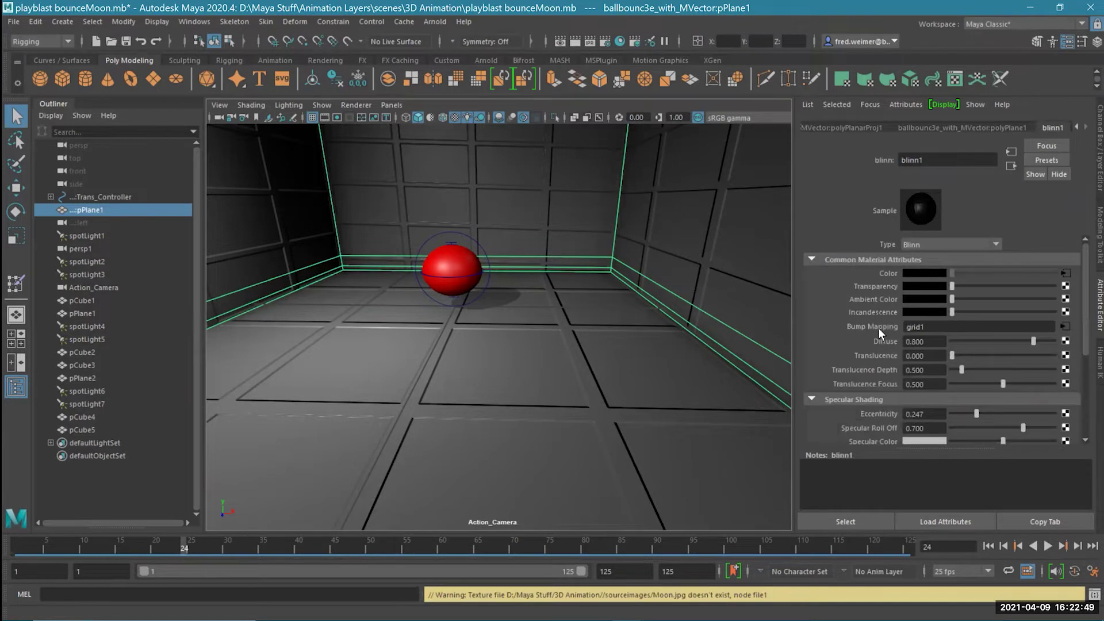
- Inspect the file texture connected to the blinn1 color and try to view its Moon.jpg image
{"action": "left_click", "coordinate": [1063, 273]}
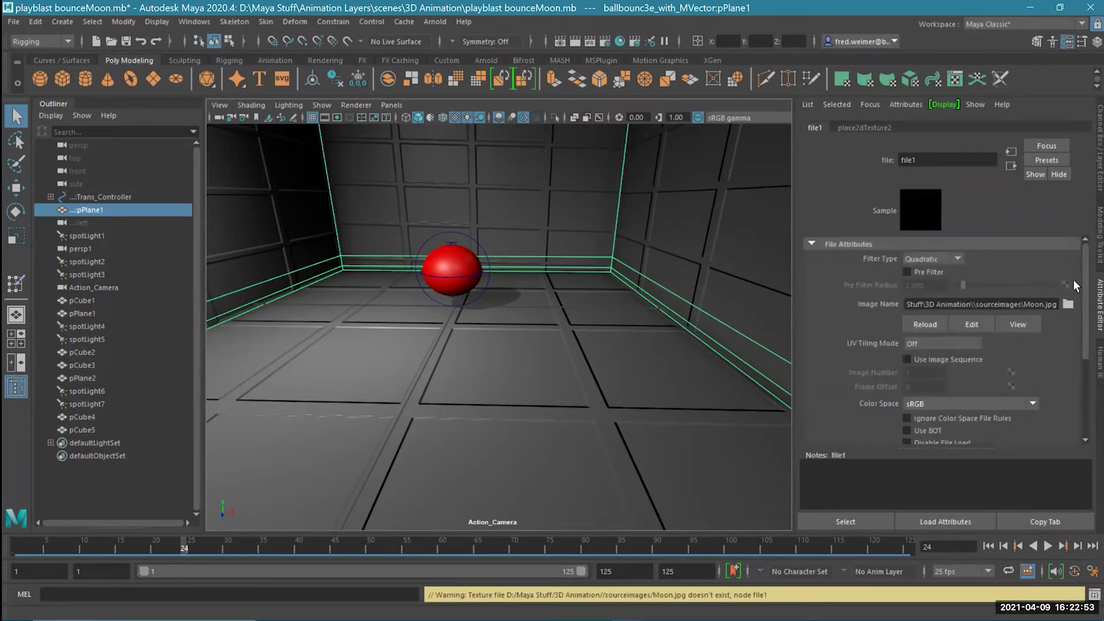
{"action": "left_click", "coordinate": [1008, 321]}
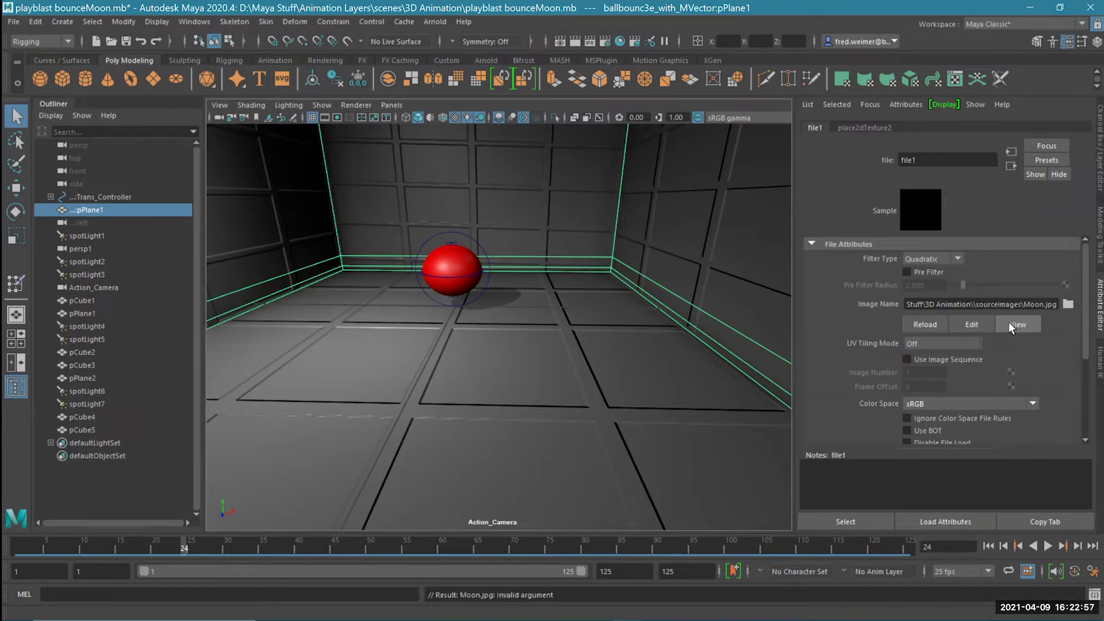
{"action": "left_click", "coordinate": [601, 332]}
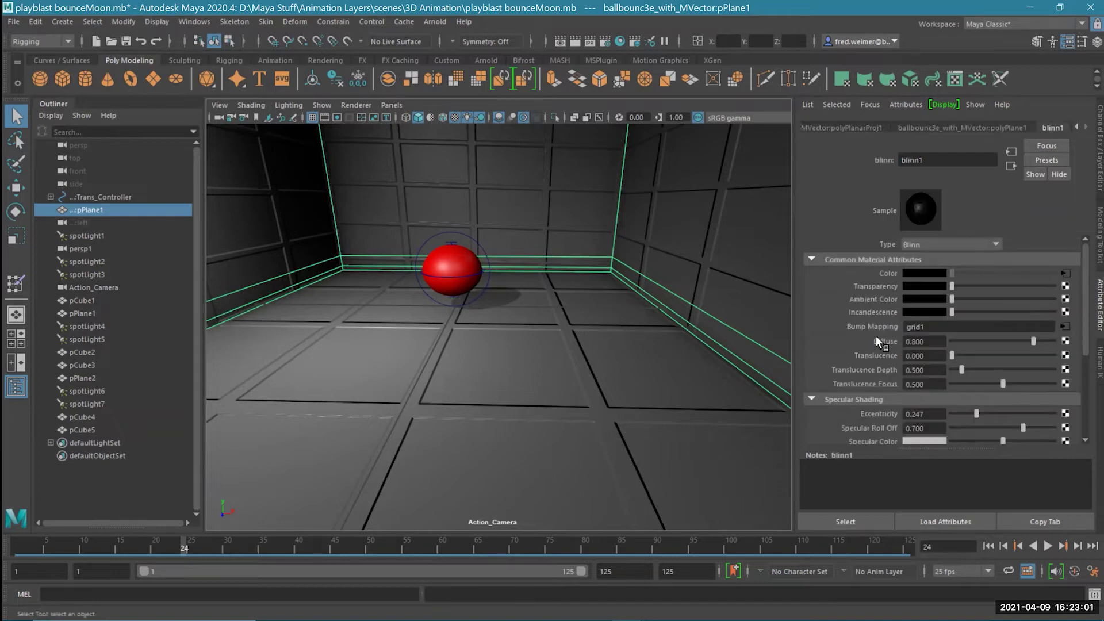
- Break the bump mapping connection on blinn1 and compare the view in textured and lit display
{"action": "right_click", "coordinate": [869, 324]}
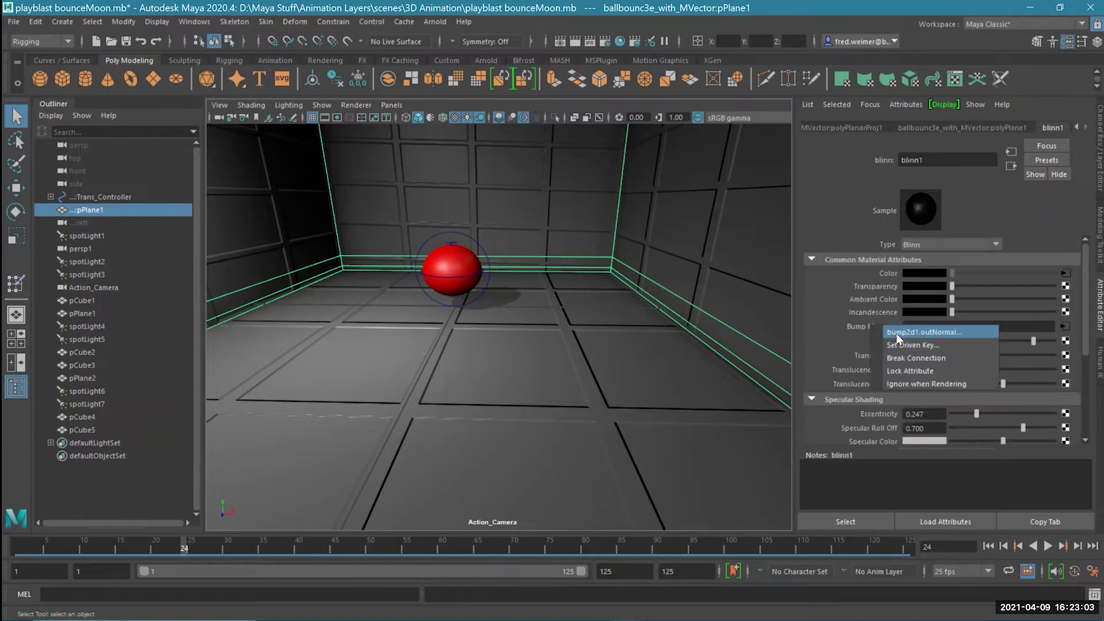
{"action": "left_click", "coordinate": [901, 358]}
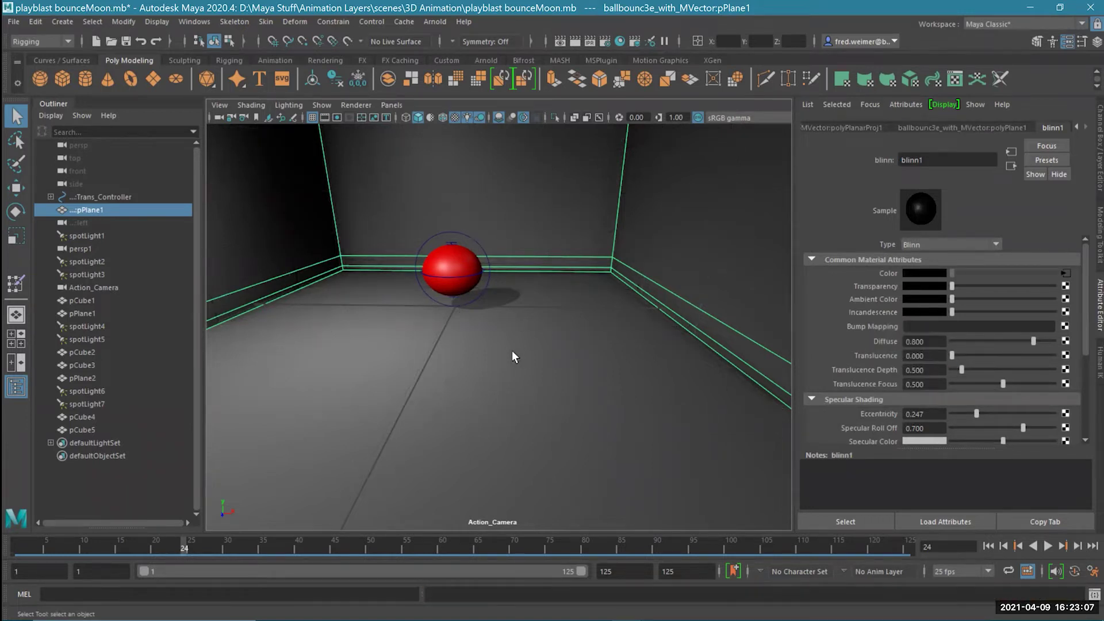
{"action": "key", "text": "6"}
{"action": "scroll", "coordinate": [503, 355], "scroll_direction": "down", "scroll_amount": 1}
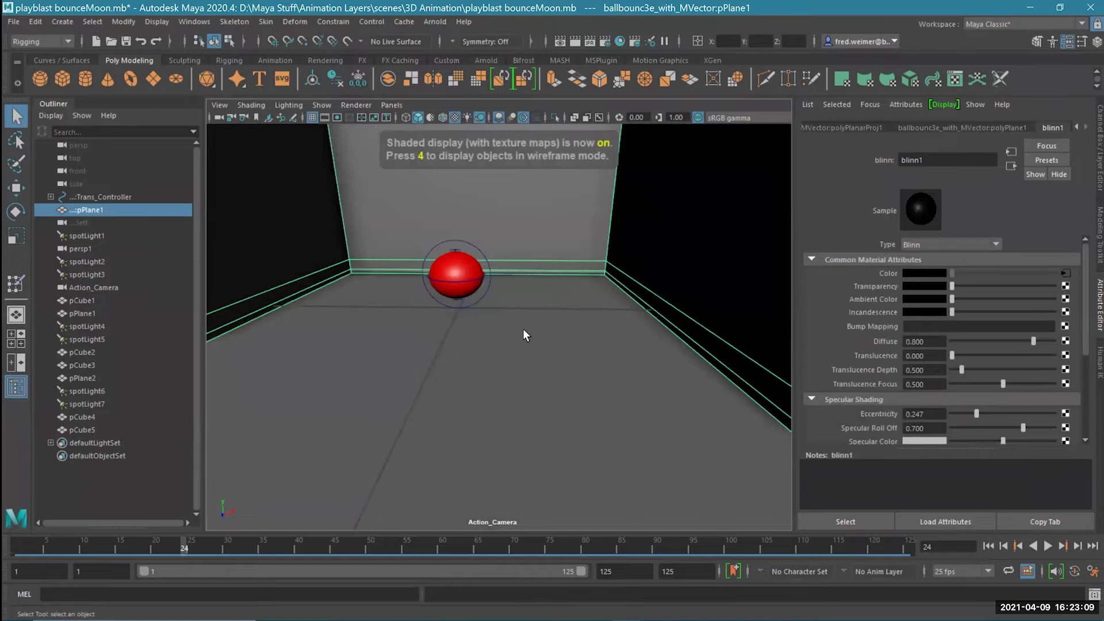
{"action": "key", "text": "7"}
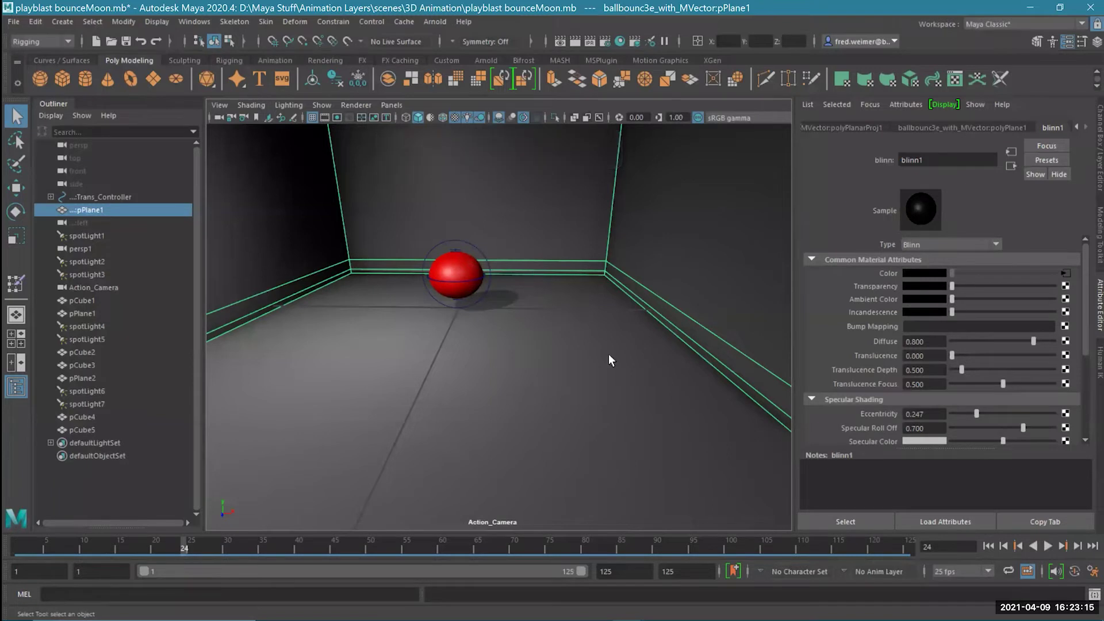
- Switch the room mesh to edge selection, select an edge along the back wall, and show its blinn1 material attributes
{"action": "scroll", "coordinate": [607, 354], "scroll_direction": "down", "scroll_amount": 3}
{"action": "scroll", "coordinate": [607, 355], "scroll_direction": "up", "scroll_amount": 3}
{"action": "right_click_drag", "start_coordinate": [565, 251], "coordinate": [625, 70]}
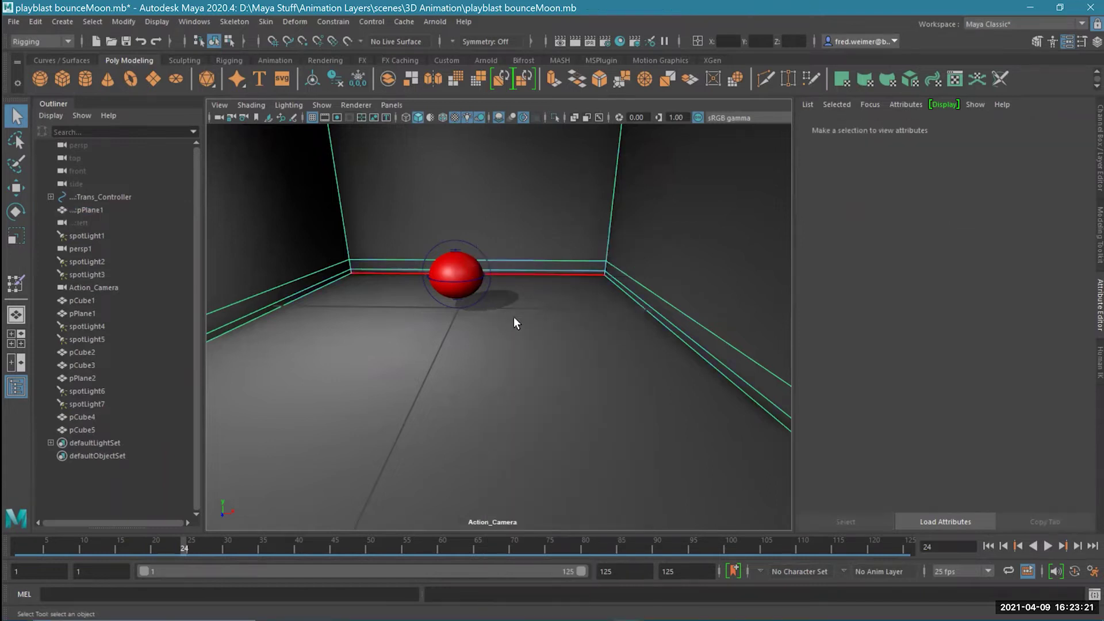
{"action": "left_click", "coordinate": [498, 296]}
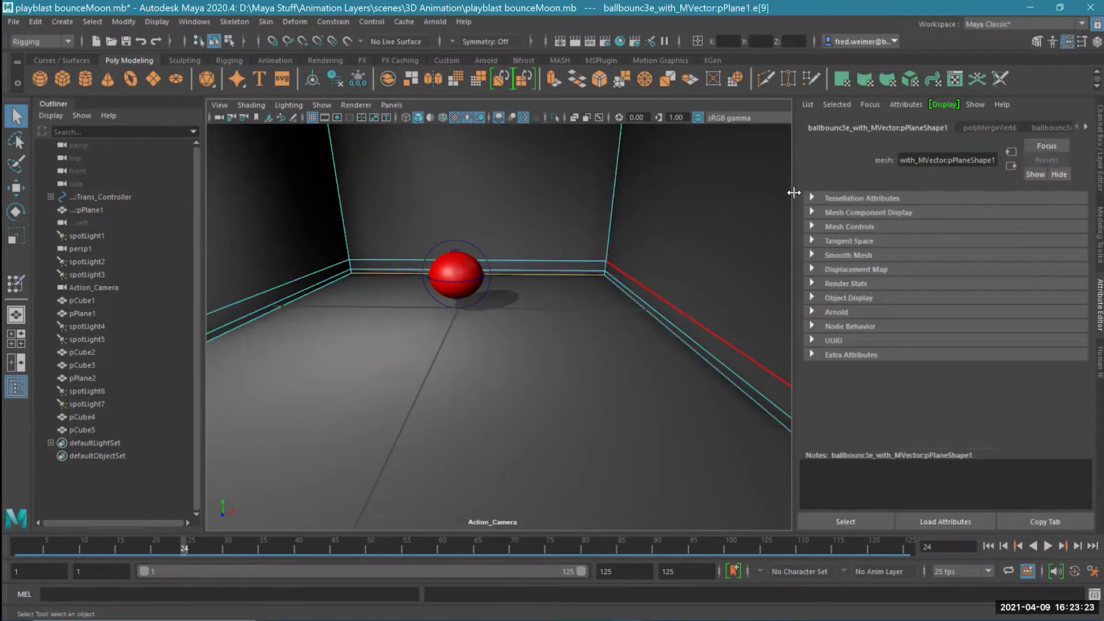
{"action": "left_click", "coordinate": [1084, 128]}
{"action": "left_click", "coordinate": [1084, 128]}
{"action": "left_click", "coordinate": [1084, 128]}
{"action": "left_click", "coordinate": [1084, 128]}
{"action": "left_click", "coordinate": [1084, 127]}
{"action": "left_click", "coordinate": [1084, 128]}
{"action": "left_click", "coordinate": [1084, 128]}
{"action": "left_click", "coordinate": [1084, 128]}
{"action": "left_click", "coordinate": [1084, 128]}
{"action": "left_click", "coordinate": [1085, 128]}
{"action": "left_click", "coordinate": [1050, 127]}
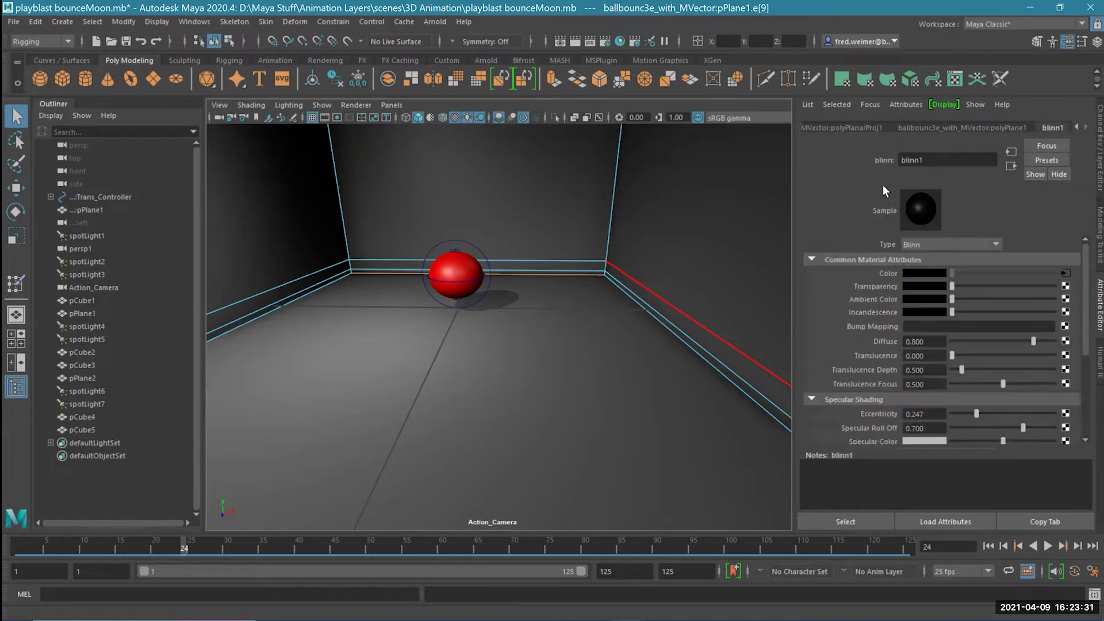
- Rename the blinn1 material as moon_tex
{"action": "left_click", "coordinate": [950, 155]}
{"action": "double_click", "coordinate": [918, 160]}
{"action": "type", "text": "g"}
{"action": "key", "text": "BackSpace"}
{"action": "type", "text": "moon_tex"}
{"action": "key", "text": "Return"}
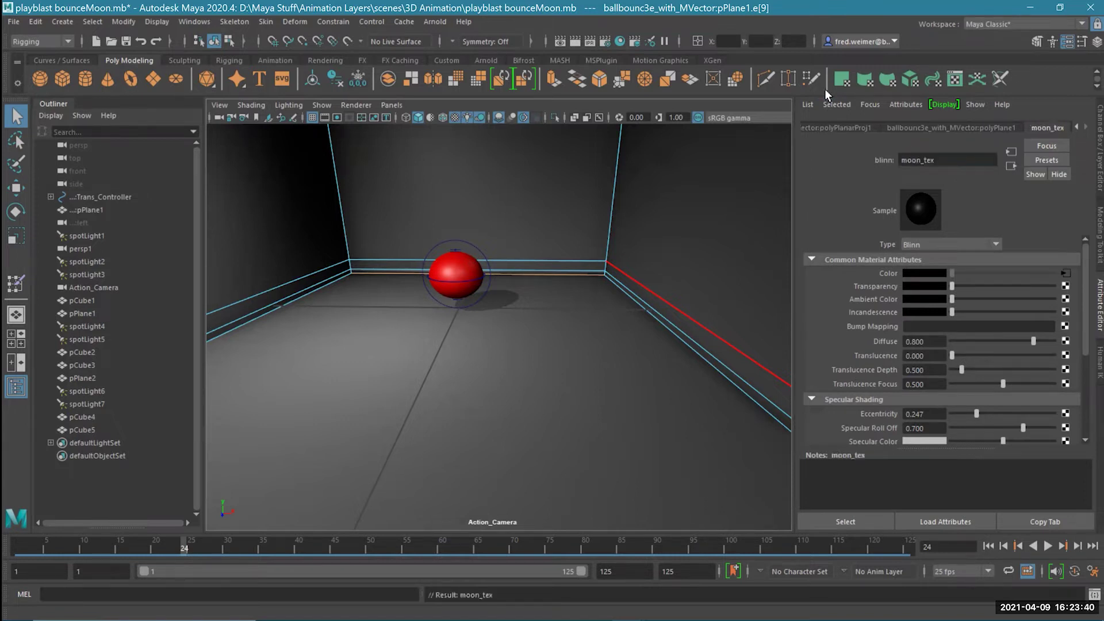
- Browse for the moon_tex color texture's image in the project's sourceimages\3D Animation folder
{"action": "left_click", "coordinate": [1064, 272]}
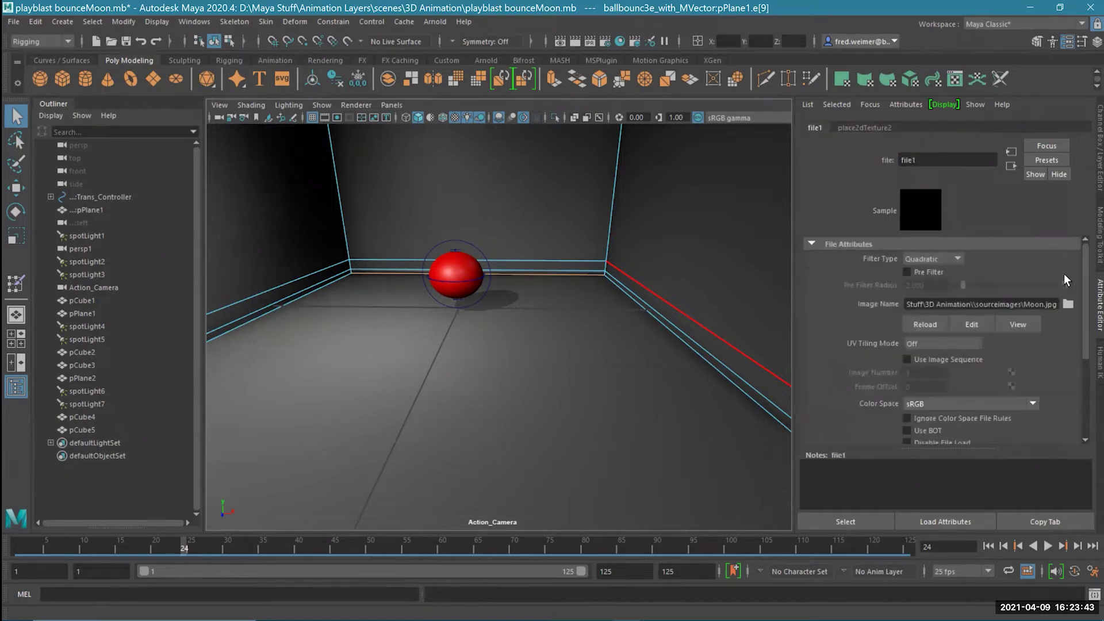
{"action": "left_click", "coordinate": [1068, 304]}
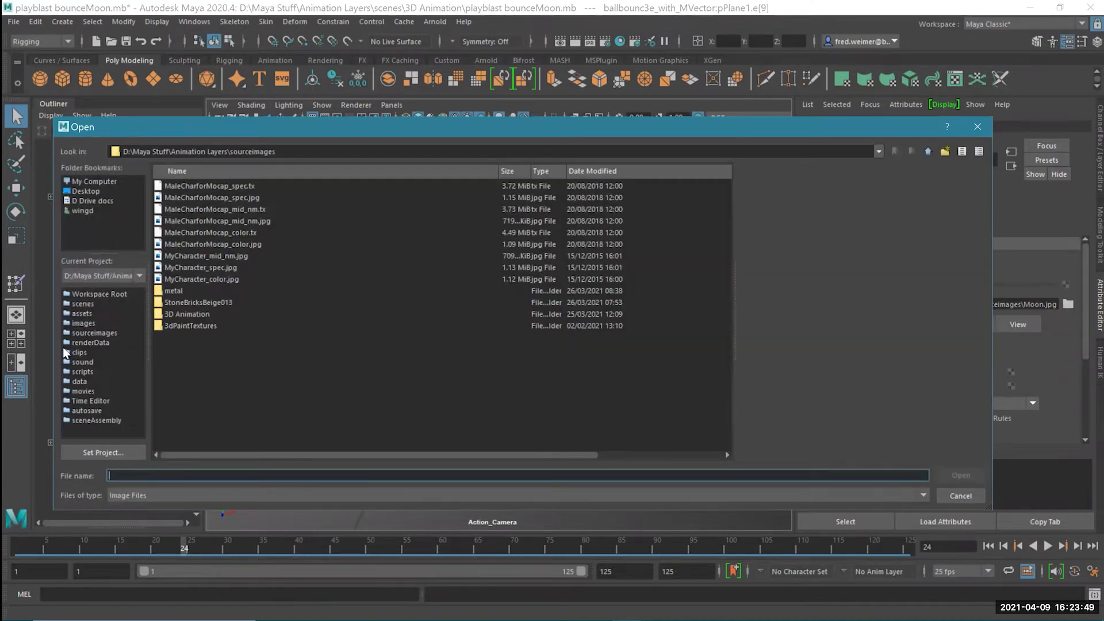
{"action": "left_click", "coordinate": [82, 333]}
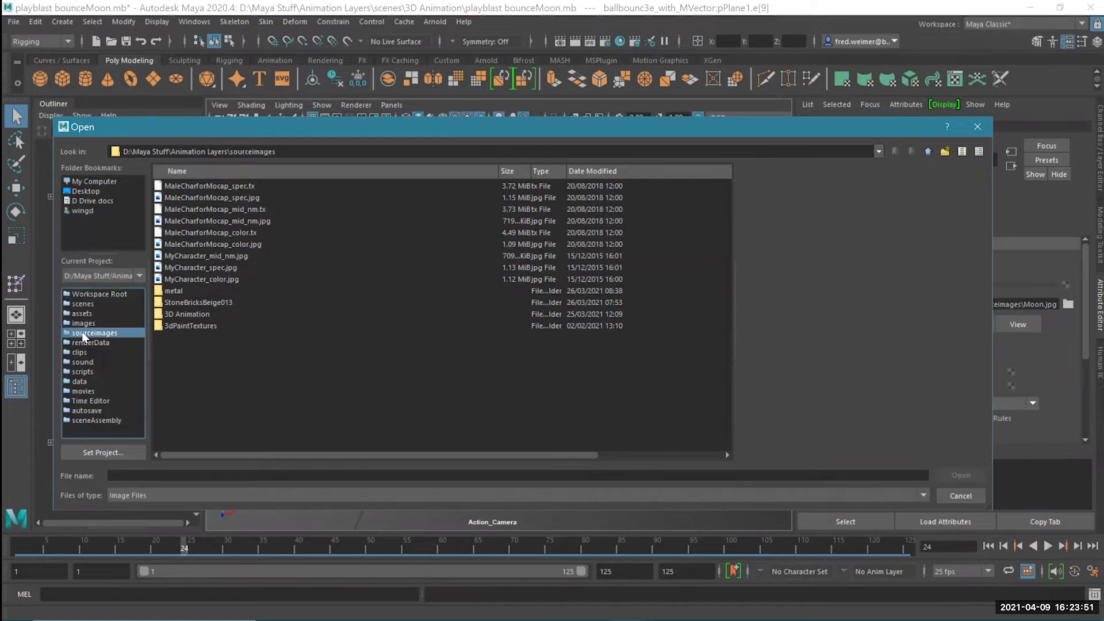
{"action": "left_click", "coordinate": [202, 267]}
{"action": "left_click", "coordinate": [199, 233]}
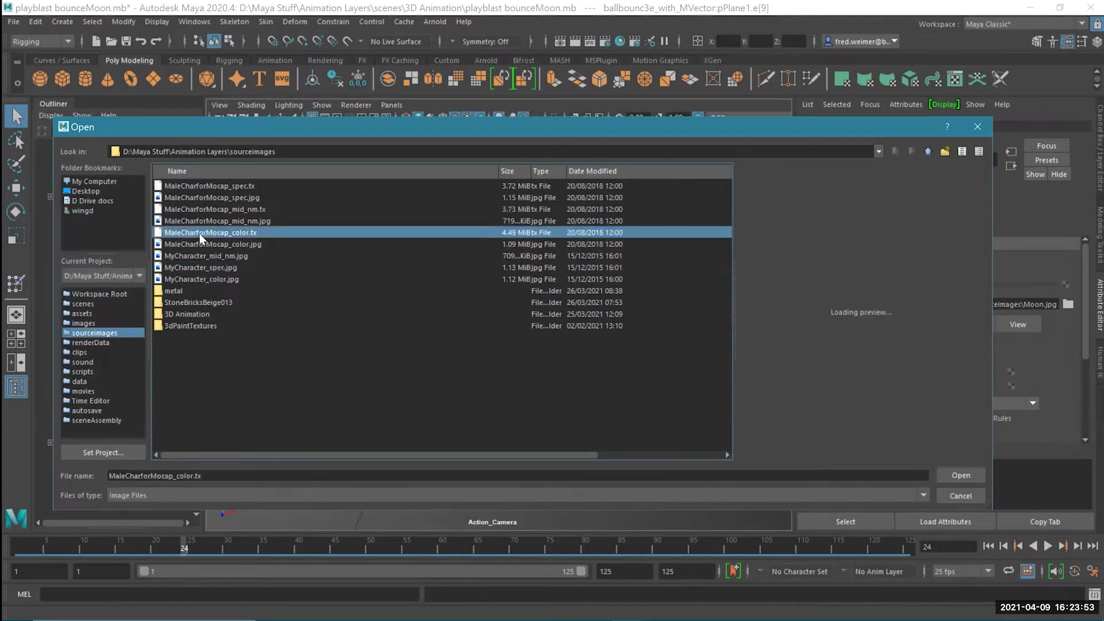
{"action": "left_click", "coordinate": [205, 305]}
{"action": "left_click", "coordinate": [200, 315]}
{"action": "double_click", "coordinate": [200, 316]}
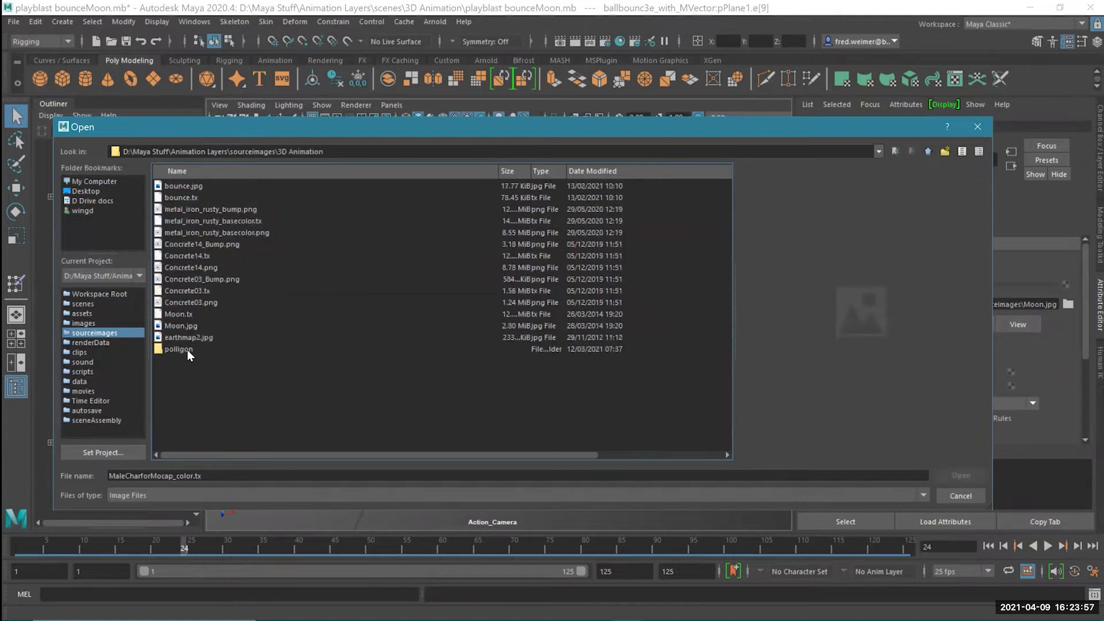
- Load Moon.jpg as the image of the material's color texture
{"action": "left_click", "coordinate": [195, 217]}
{"action": "left_click", "coordinate": [196, 199]}
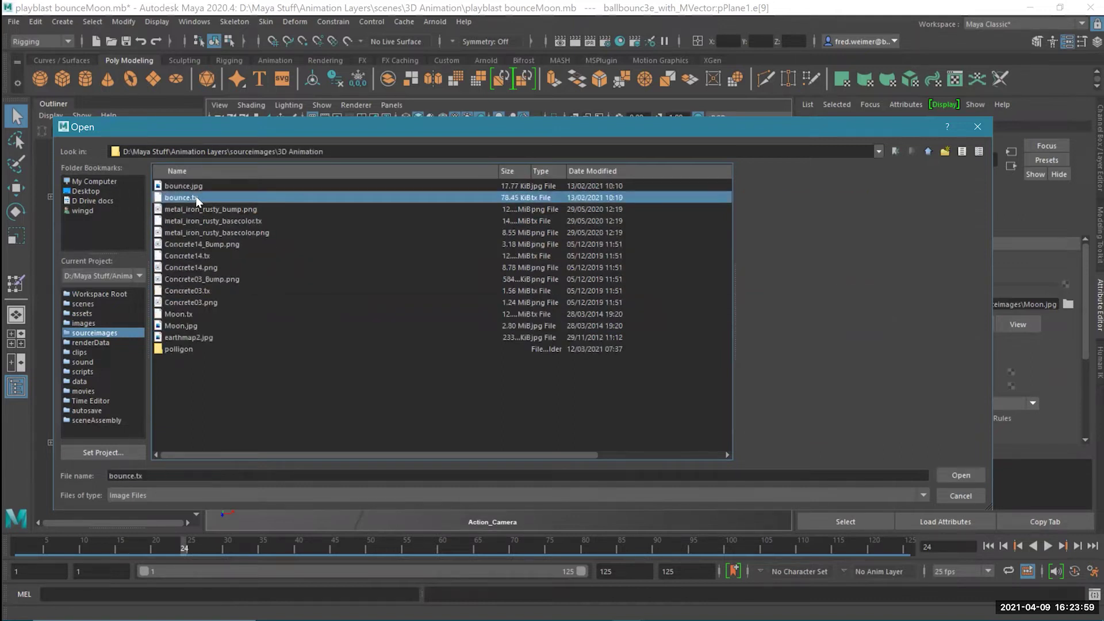
{"action": "left_click", "coordinate": [203, 325]}
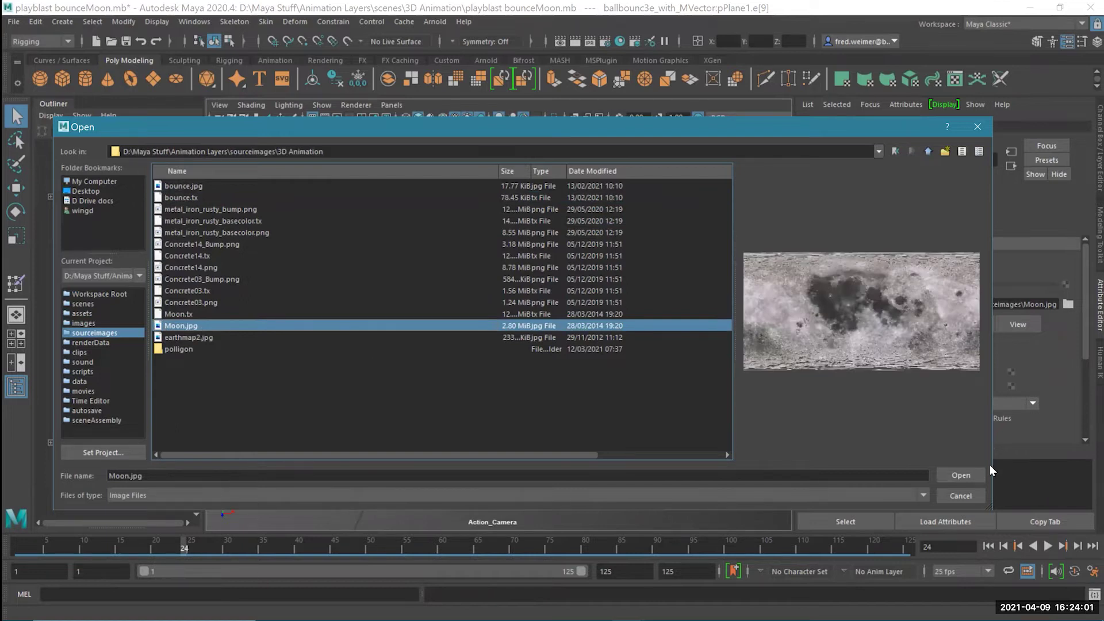
{"action": "left_click", "coordinate": [973, 472]}
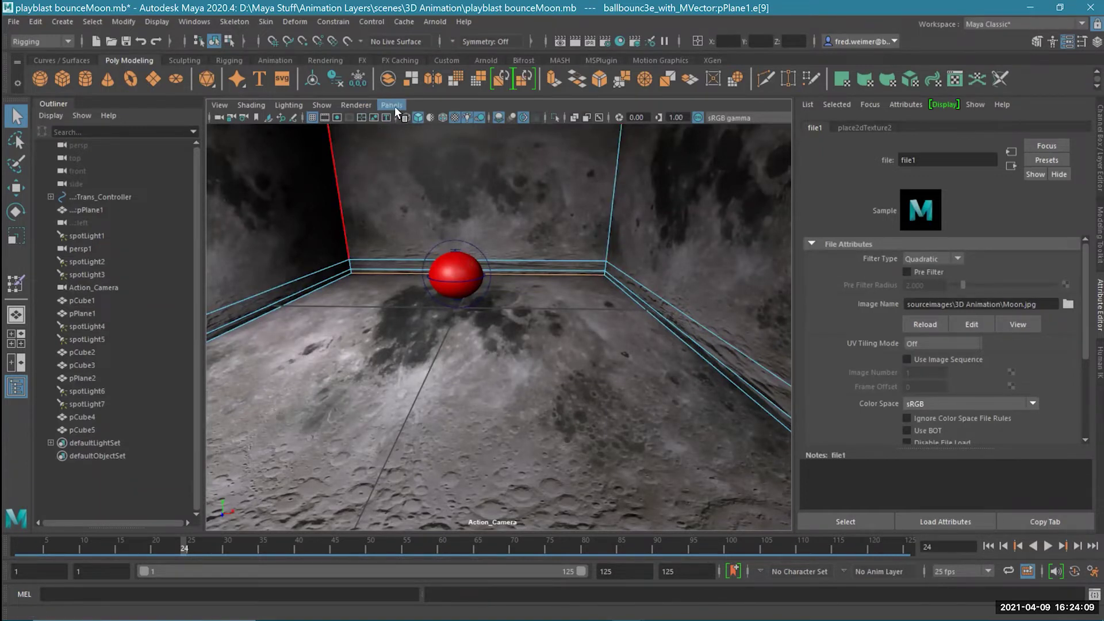
- Reopen the Viewport 2.0 settings, play the ball animation from frame 1, and stop it to scrub to frame 32
{"action": "left_click", "coordinate": [363, 106]}
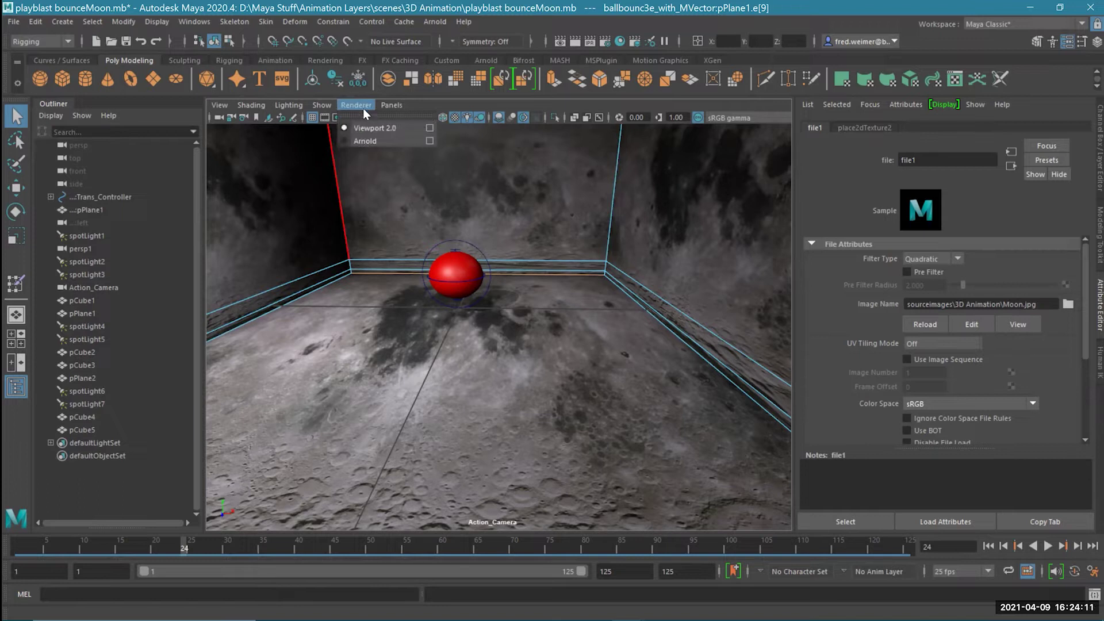
{"action": "left_click", "coordinate": [429, 126]}
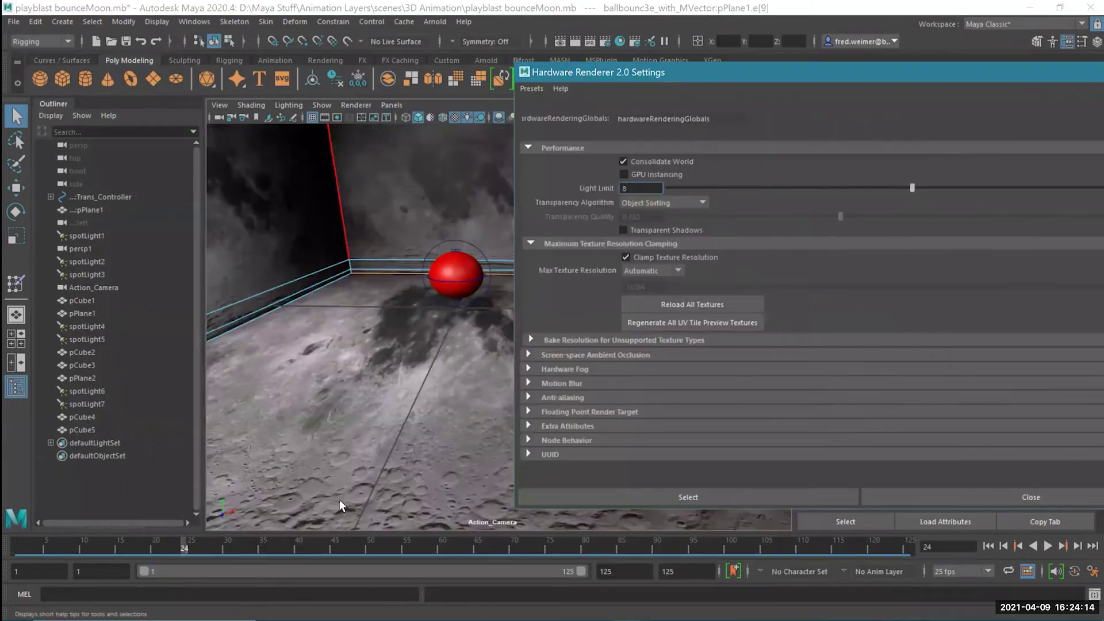
{"action": "left_click_drag", "start_coordinate": [347, 543], "coordinate": [17, 549]}
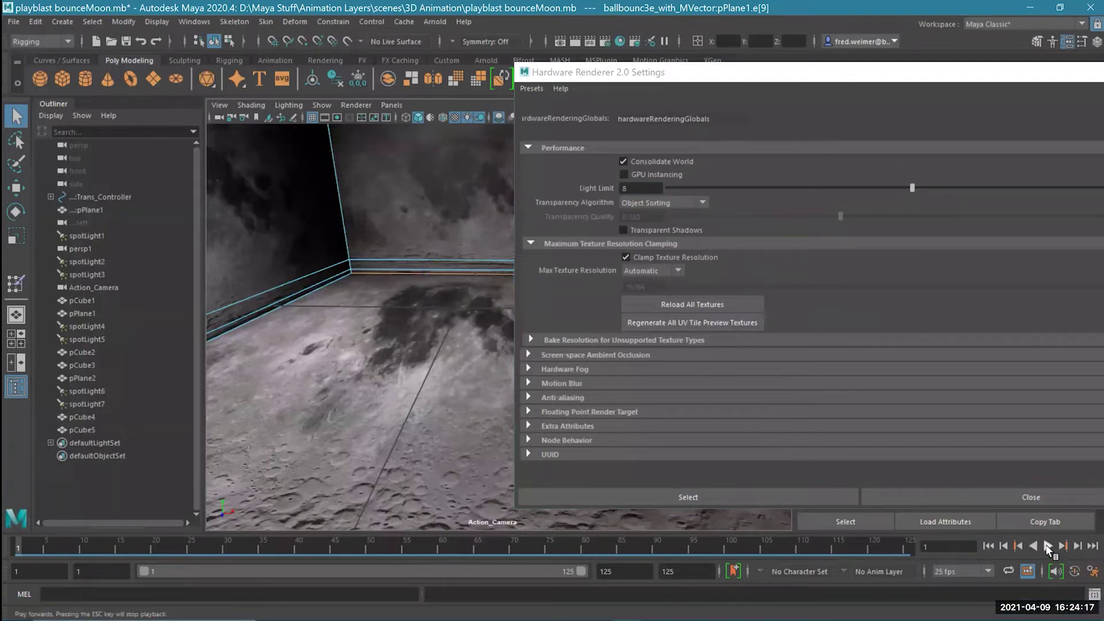
{"action": "left_click", "coordinate": [1047, 546]}
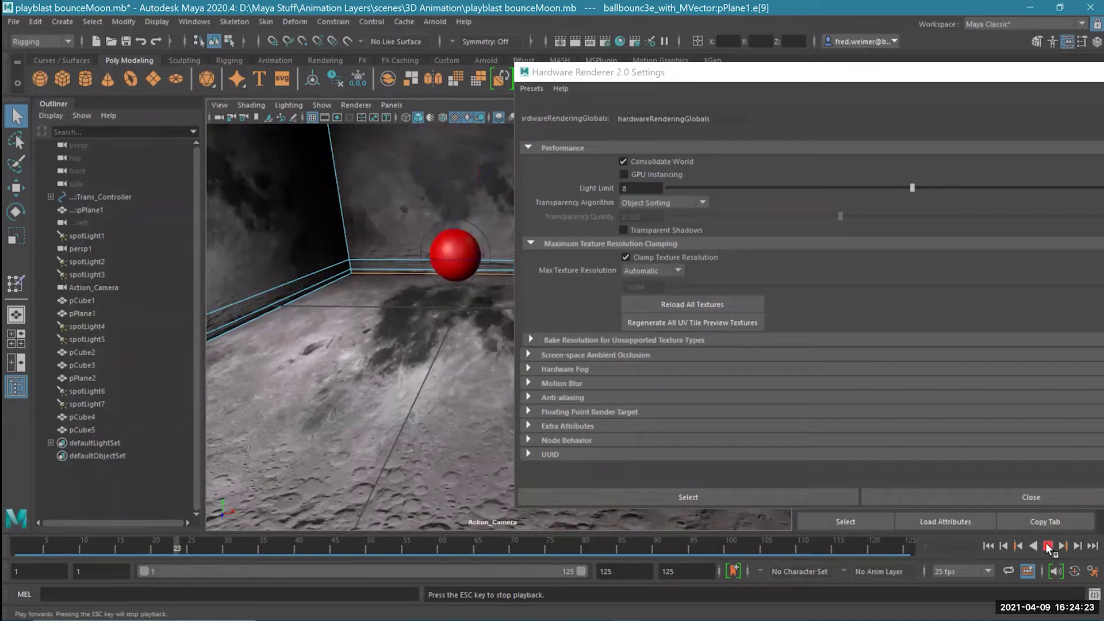
{"action": "left_click", "coordinate": [1047, 546]}
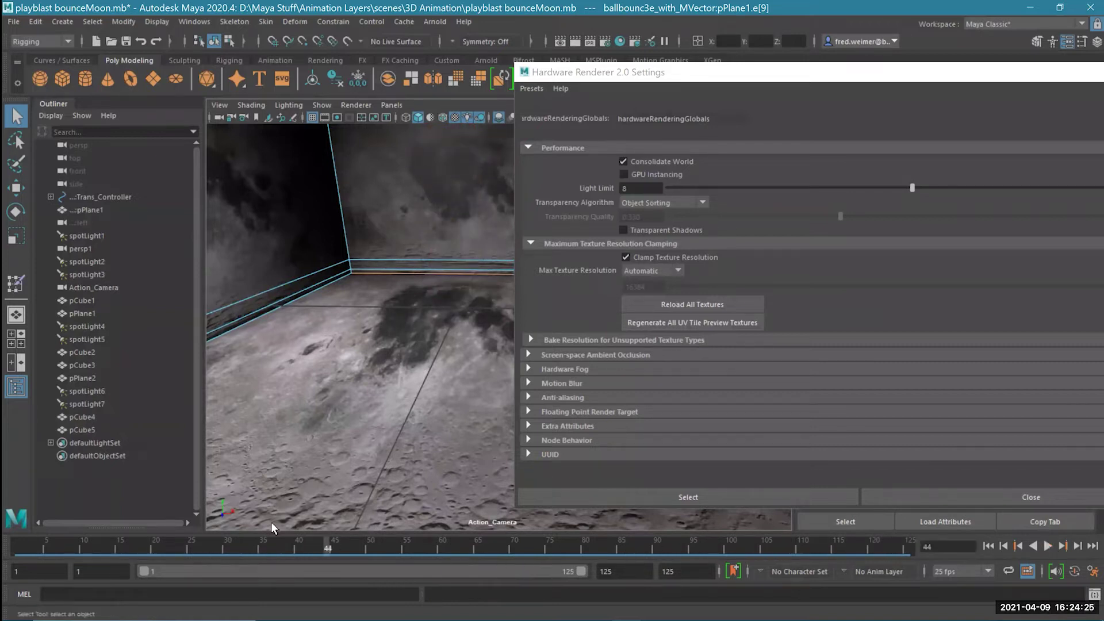
{"action": "left_click_drag", "start_coordinate": [332, 549], "coordinate": [241, 551]}
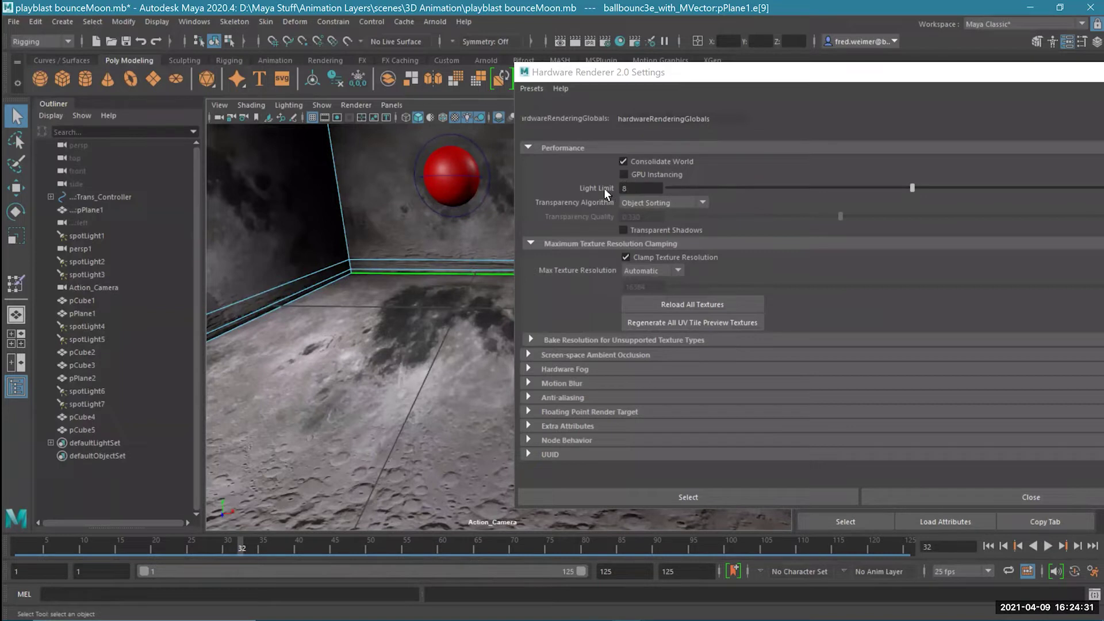
- Set the multisampling anti-aliasing sample count to 16 and enable motion blur in the renderer settings
{"action": "left_click", "coordinate": [529, 340]}
{"action": "left_click", "coordinate": [529, 339]}
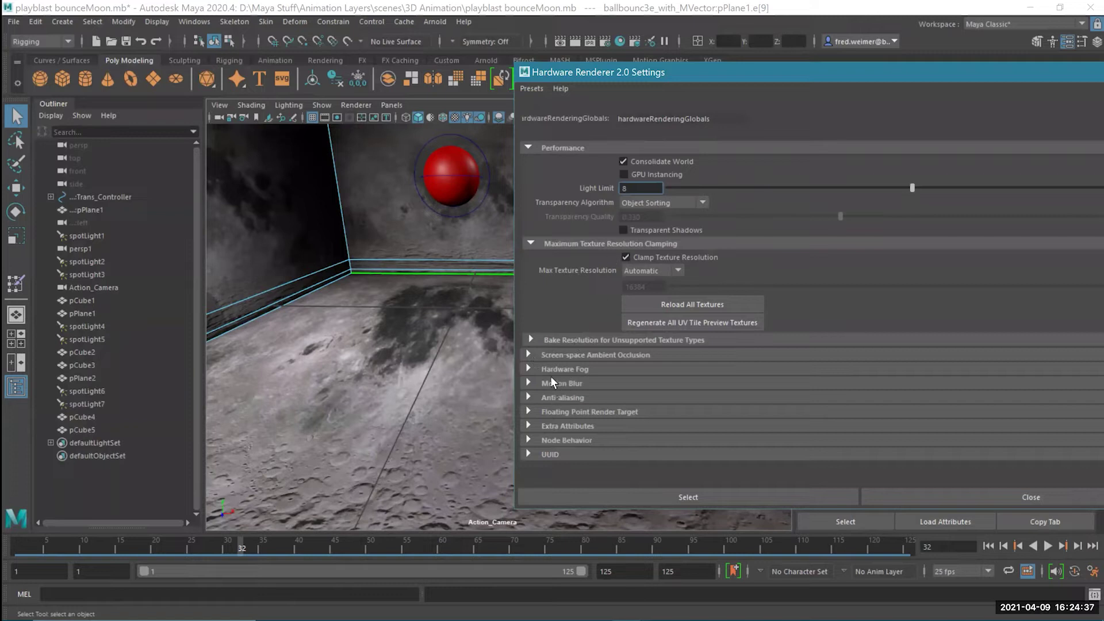
{"action": "left_click", "coordinate": [529, 396]}
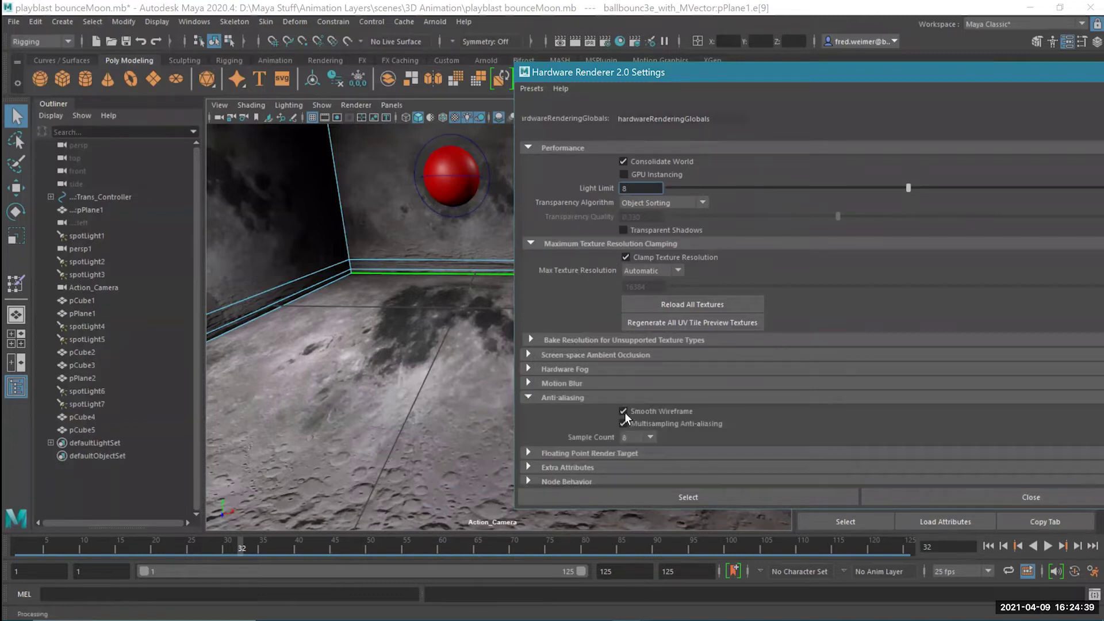
{"action": "left_click", "coordinate": [650, 437]}
{"action": "left_click", "coordinate": [635, 501]}
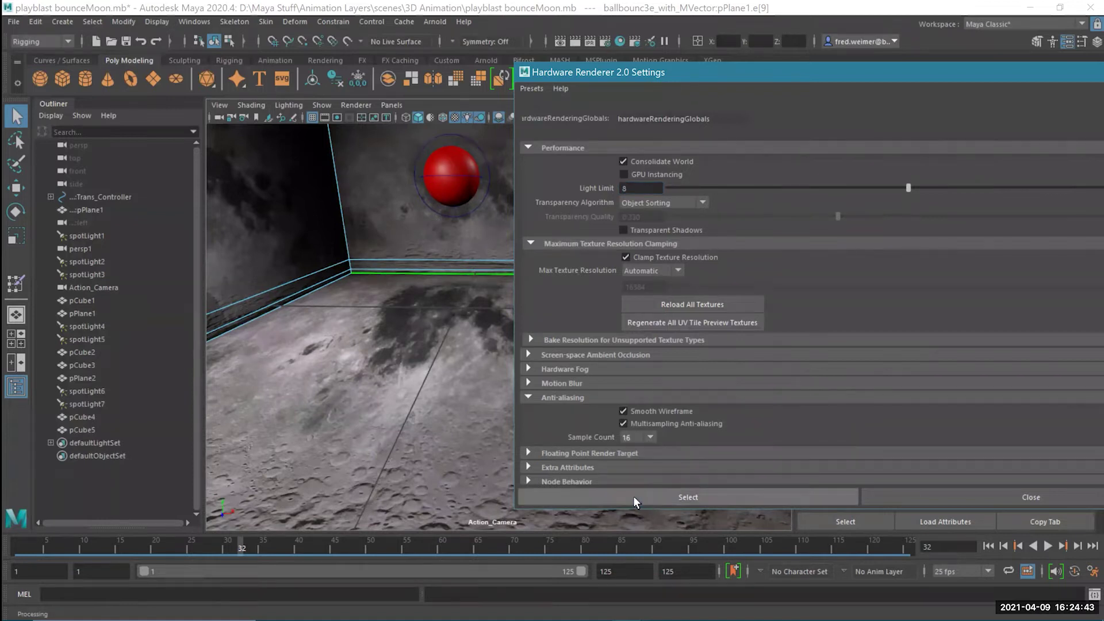
{"action": "left_click", "coordinate": [529, 384]}
{"action": "left_click", "coordinate": [622, 395]}
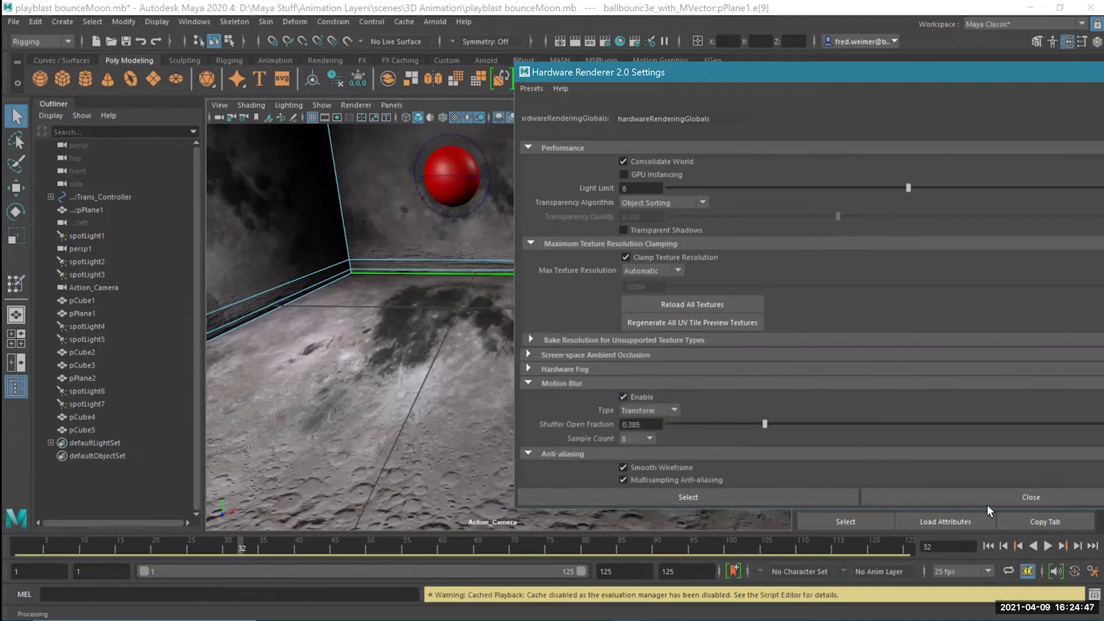
- Play the ball animation from frame 1 to preview the motion blur, and close the renderer settings
{"action": "left_click", "coordinate": [988, 545]}
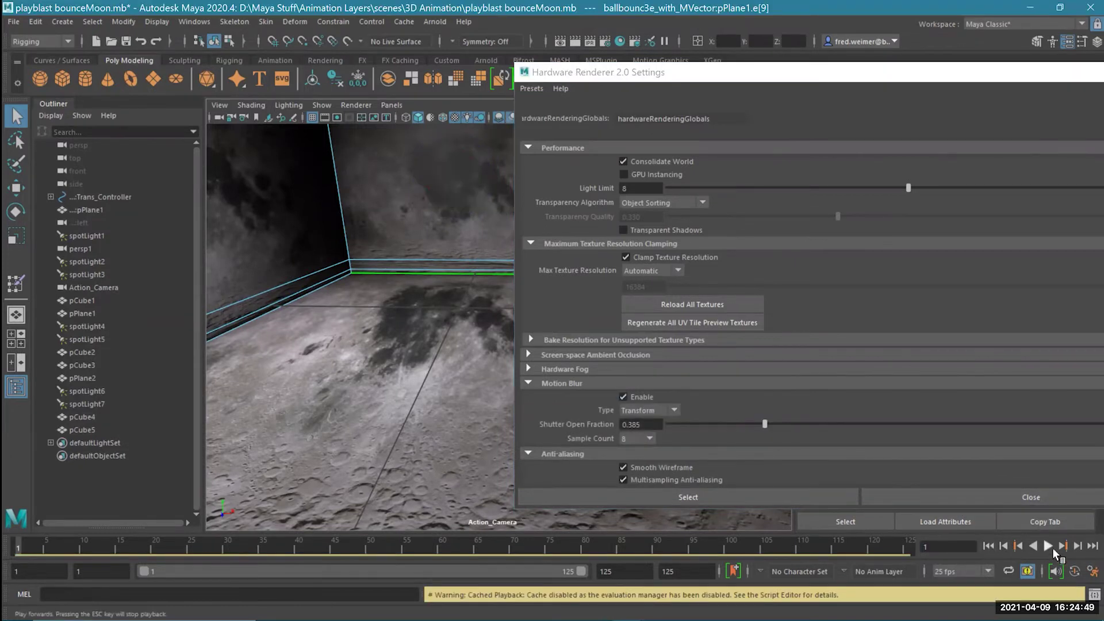
{"action": "left_click", "coordinate": [1048, 546]}
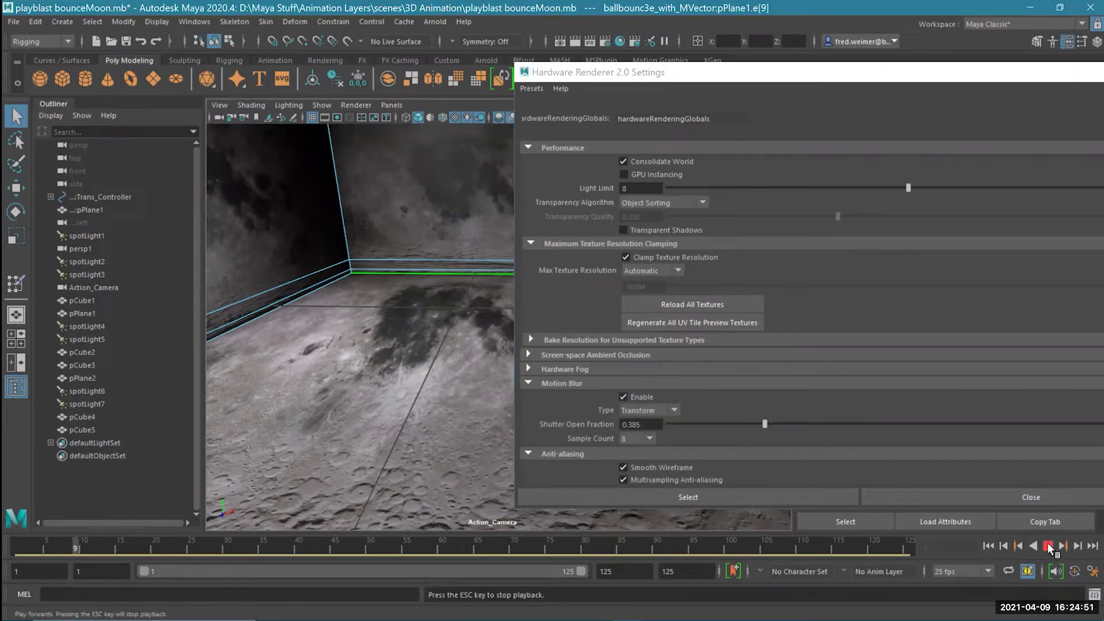
{"action": "left_click", "coordinate": [1047, 545]}
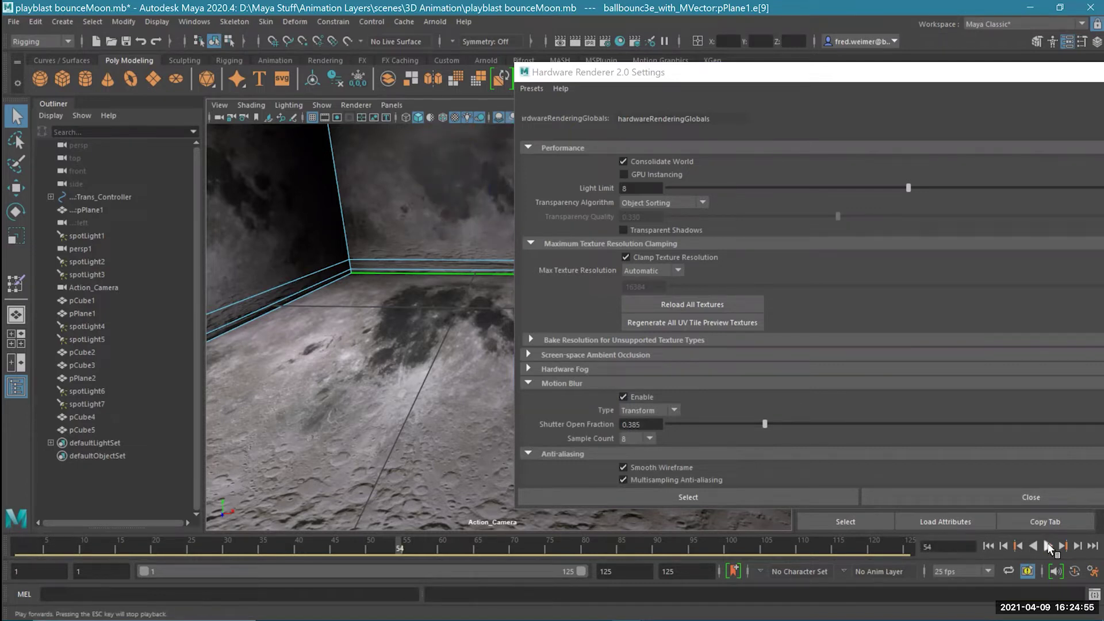
{"action": "left_click", "coordinate": [1047, 546]}
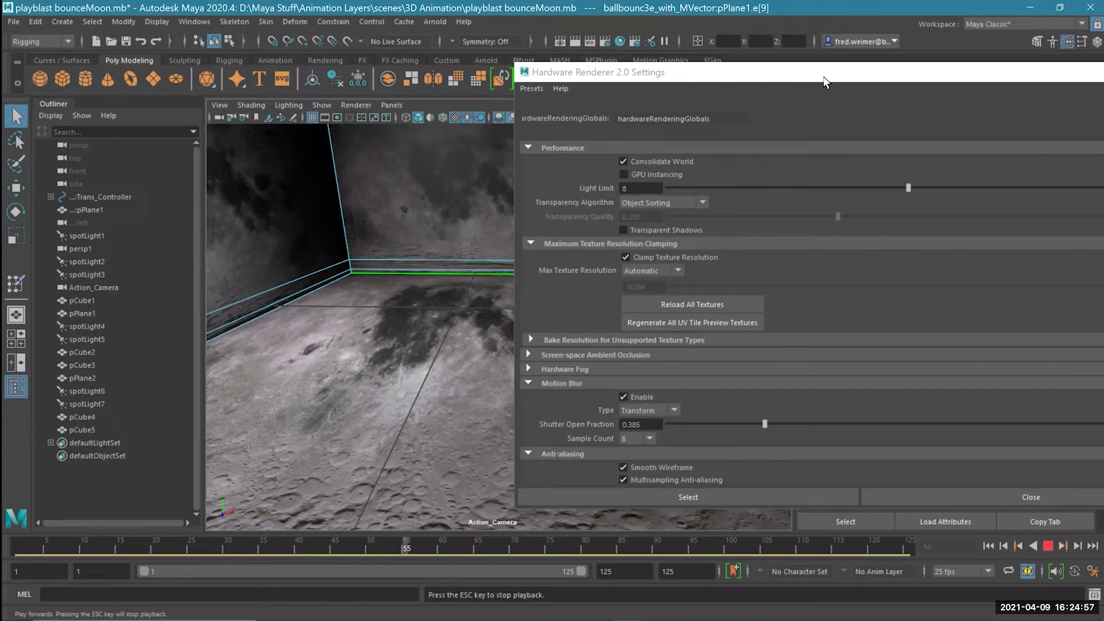
{"action": "left_click_drag", "start_coordinate": [825, 83], "coordinate": [415, 124]}
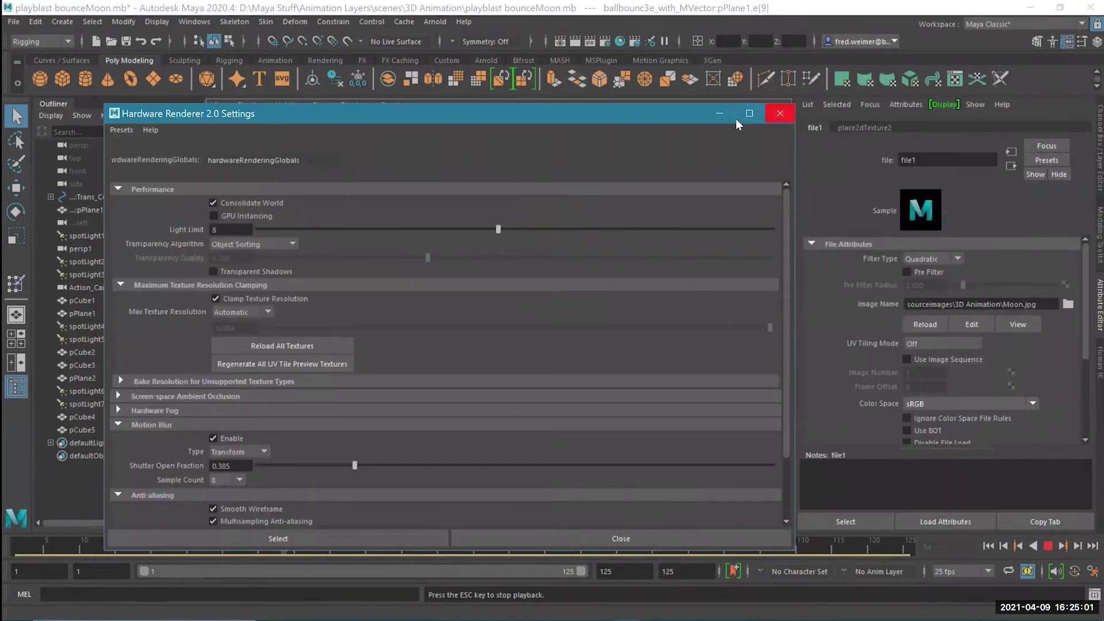
{"action": "key", "text": "alt+F4"}
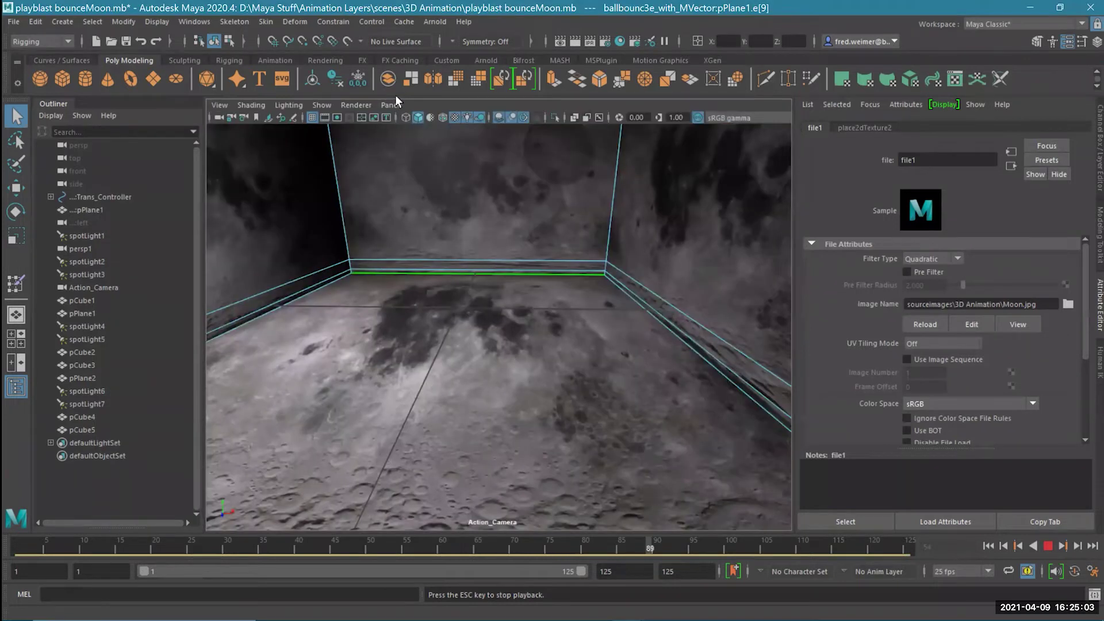
- Hide all object types in the camera viewport and show only polygons
{"action": "left_click", "coordinate": [324, 105]}
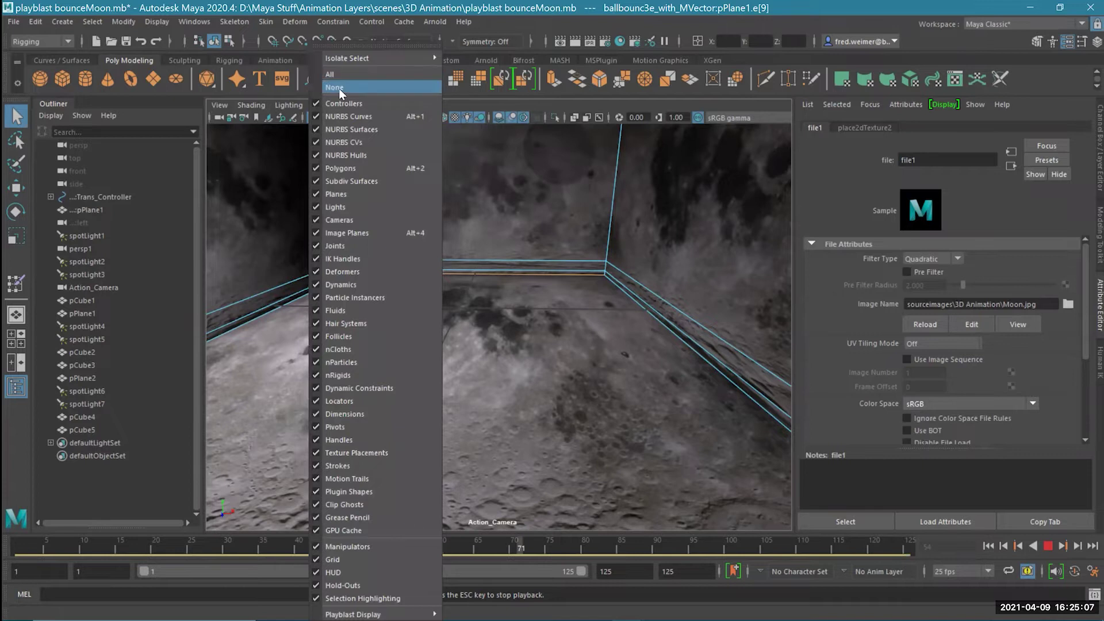
{"action": "left_click", "coordinate": [339, 88]}
{"action": "left_click", "coordinate": [324, 104]}
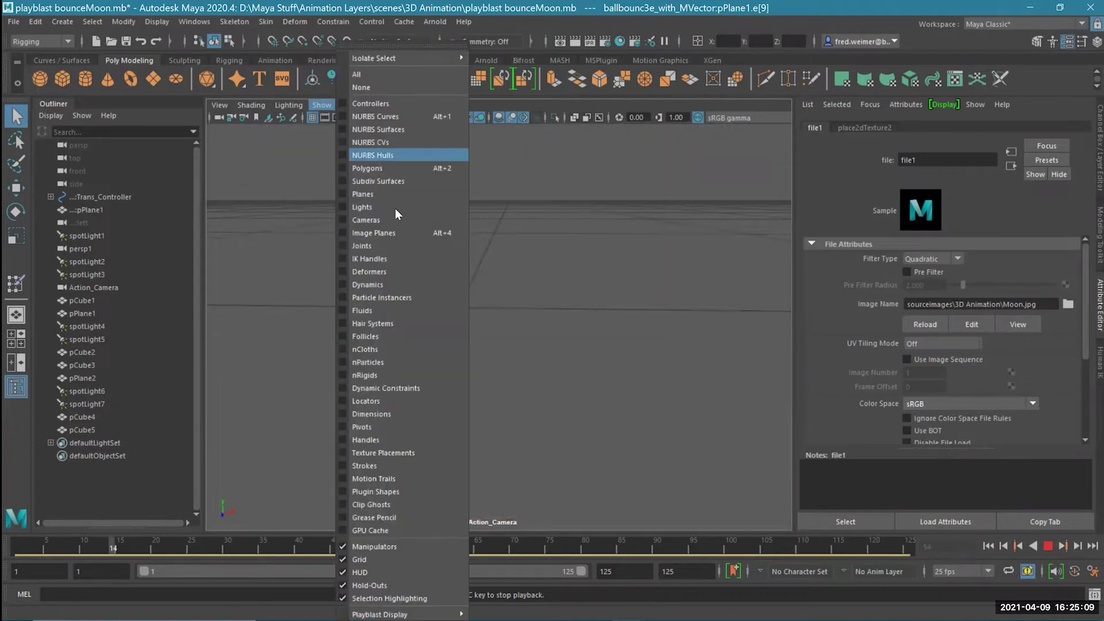
{"action": "left_click", "coordinate": [364, 167]}
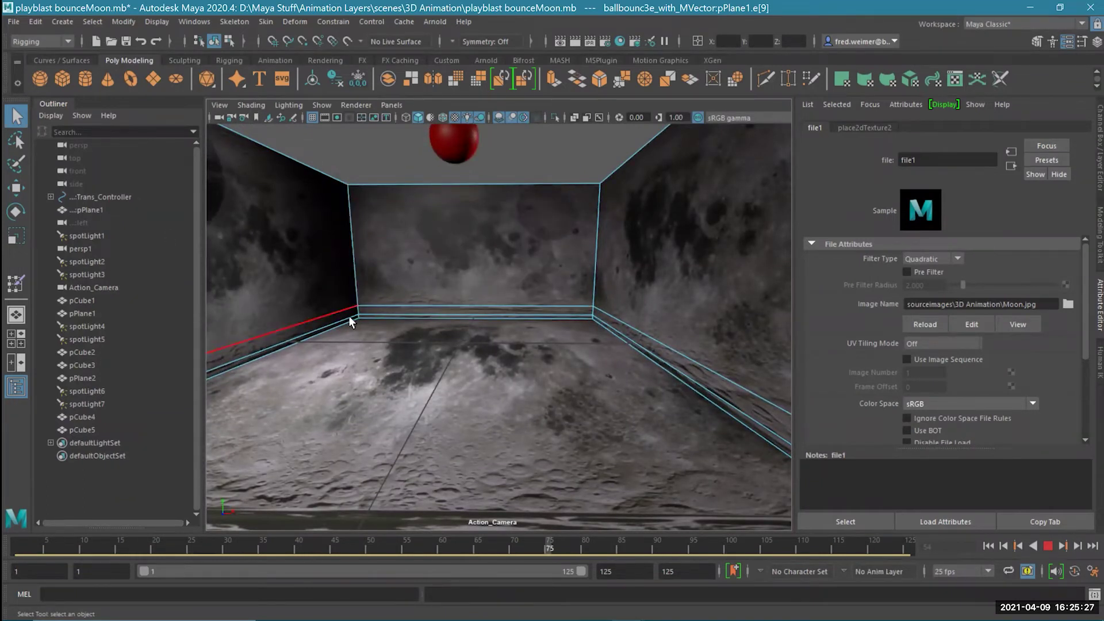
- Switch the viewport to wireframe and back to textured display with all lights
{"action": "key", "text": "4"}
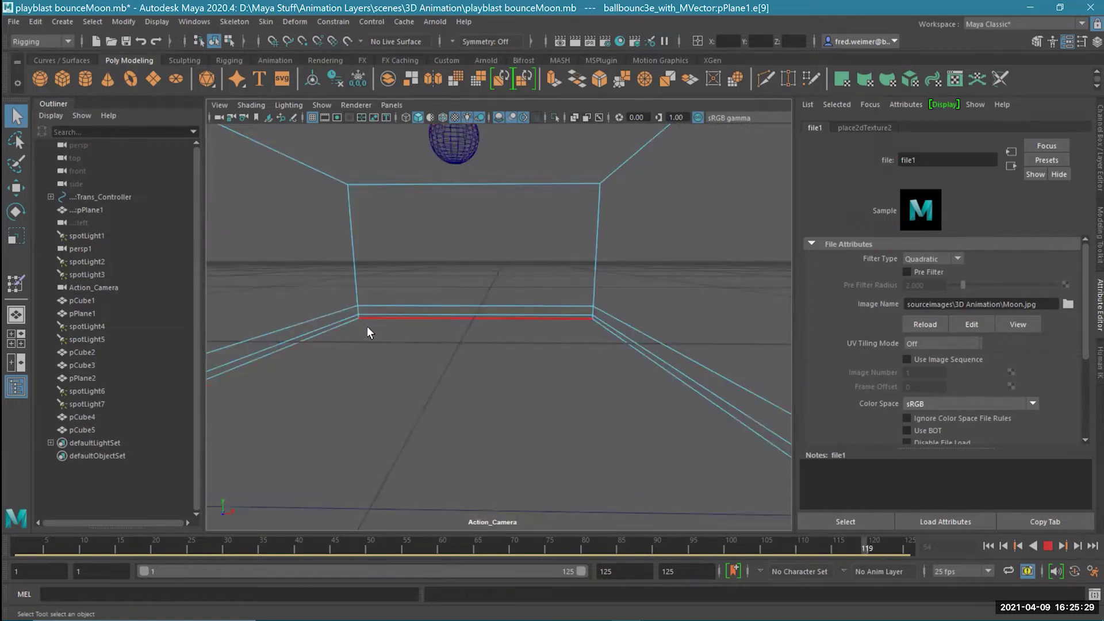
{"action": "key", "text": "6"}
{"action": "key", "text": "7"}
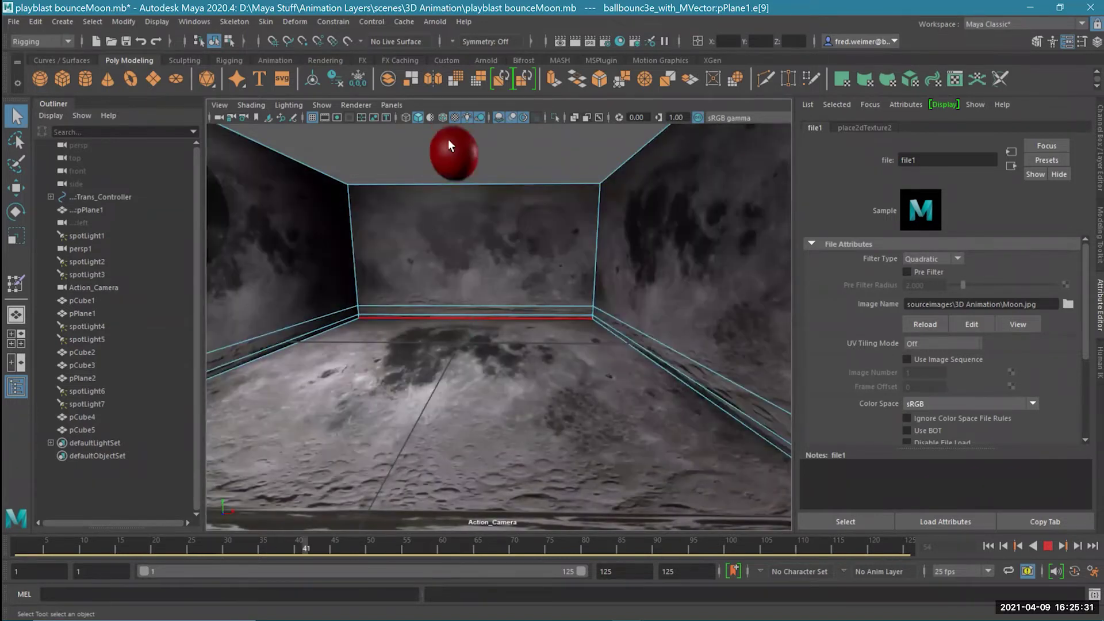
{"action": "left_click", "coordinate": [323, 105]}
{"action": "left_click", "coordinate": [606, 177]}
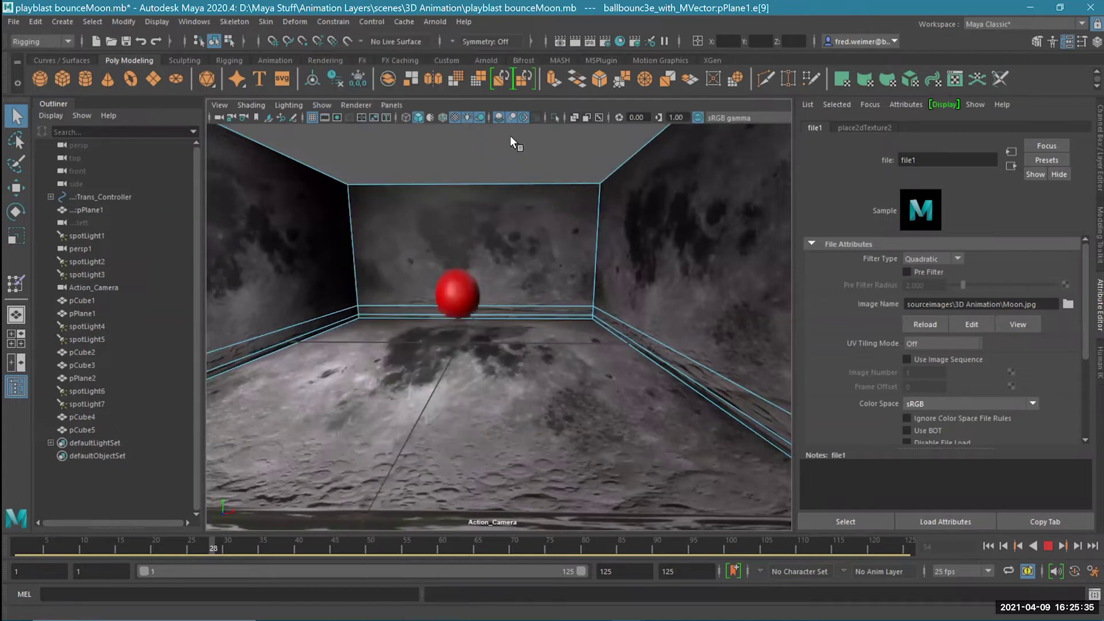
- Reopen the Viewport 2.0 settings and toggle Smooth Wireframe off and back on beside the running animation
{"action": "left_click", "coordinate": [402, 105]}
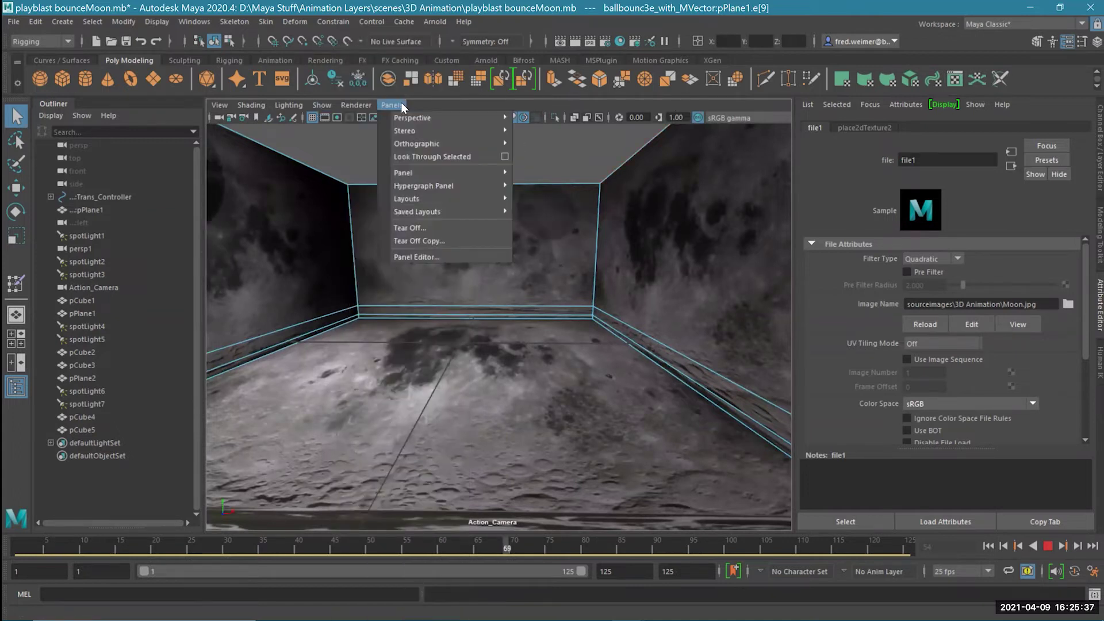
{"action": "mouse_move", "coordinate": [356, 105]}
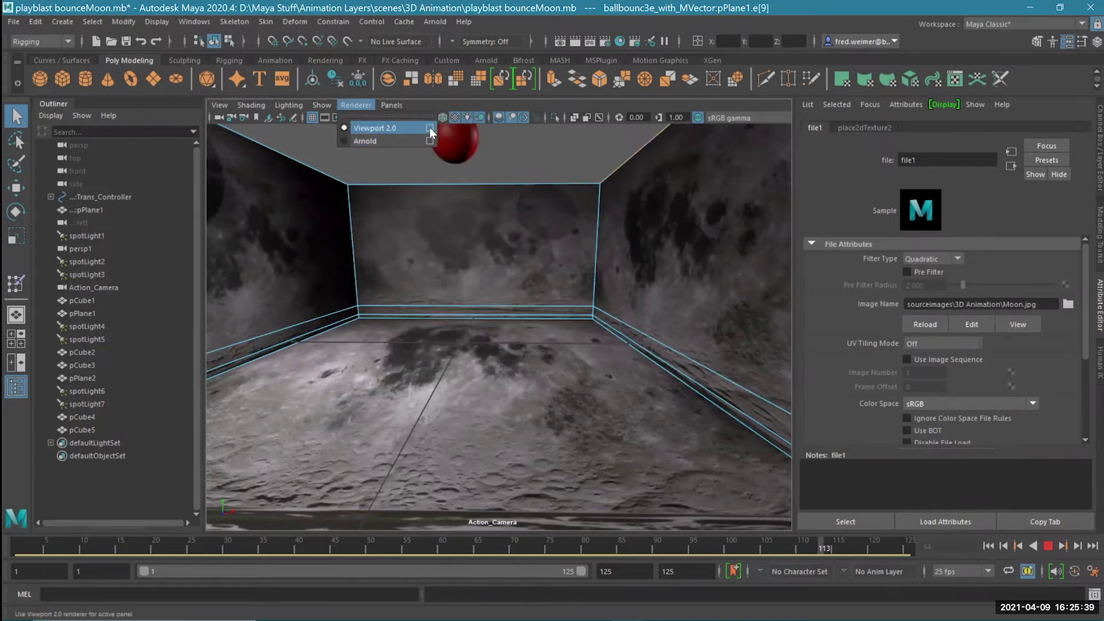
{"action": "left_click", "coordinate": [430, 129]}
{"action": "key", "text": "7"}
{"action": "scroll", "coordinate": [340, 310], "scroll_direction": "down", "scroll_amount": 3}
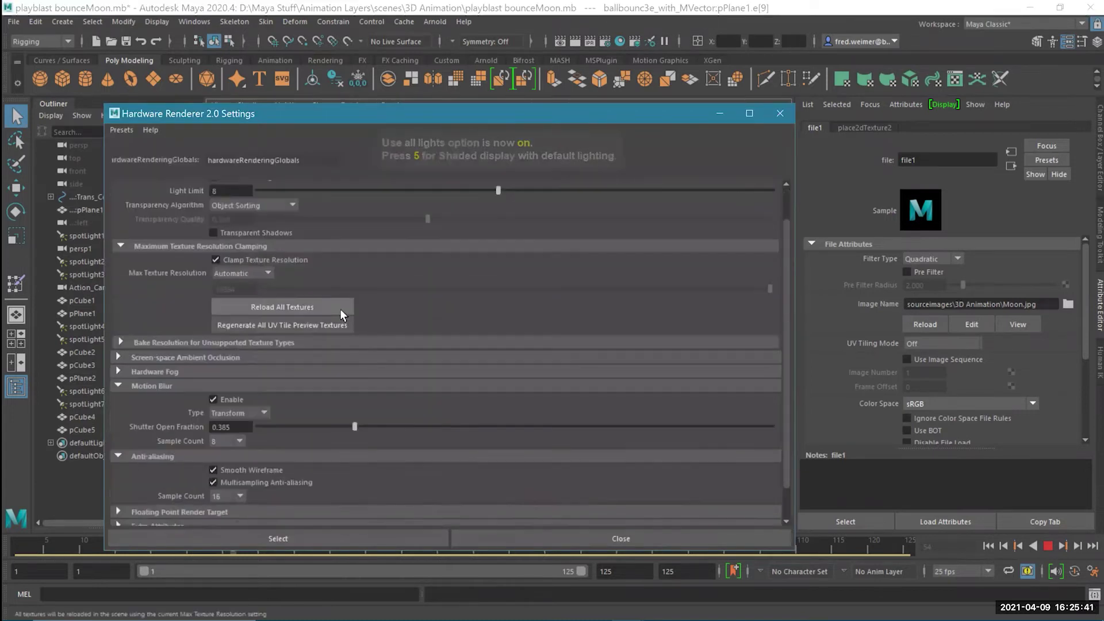
{"action": "scroll", "coordinate": [354, 299], "scroll_direction": "up", "scroll_amount": 3}
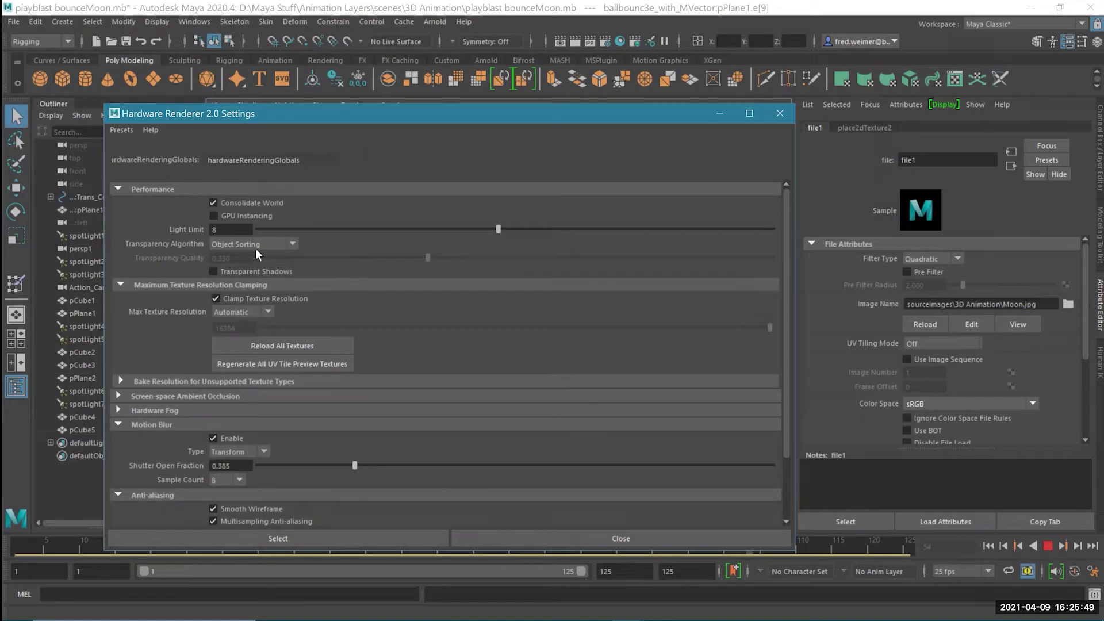
{"action": "scroll", "coordinate": [270, 310], "scroll_direction": "down", "scroll_amount": 3}
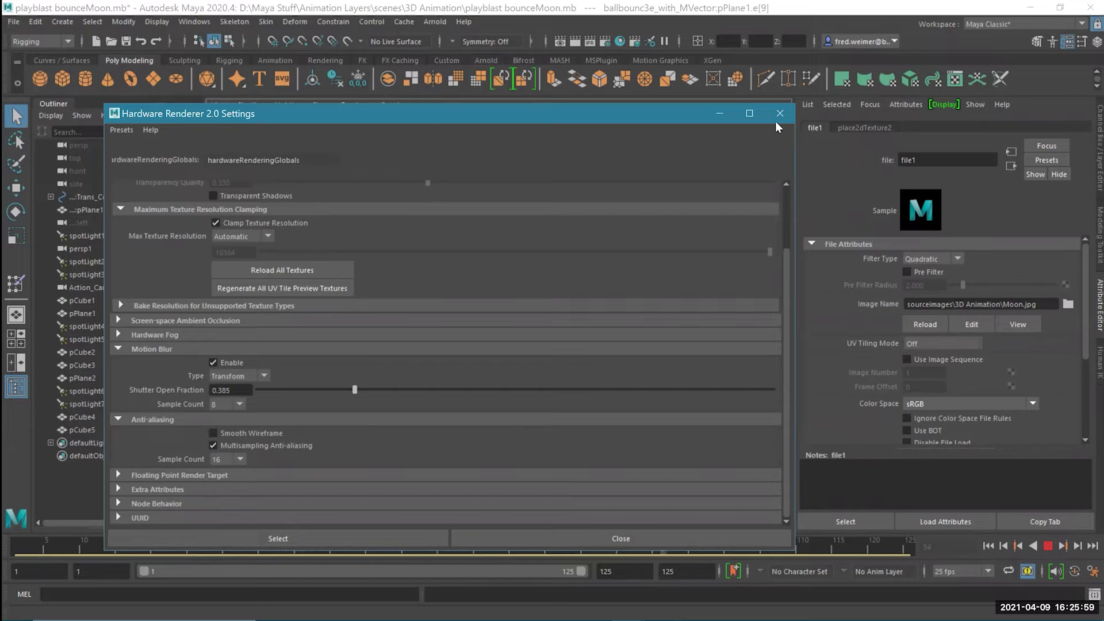
{"action": "left_click_drag", "start_coordinate": [679, 114], "coordinate": [1029, 101]}
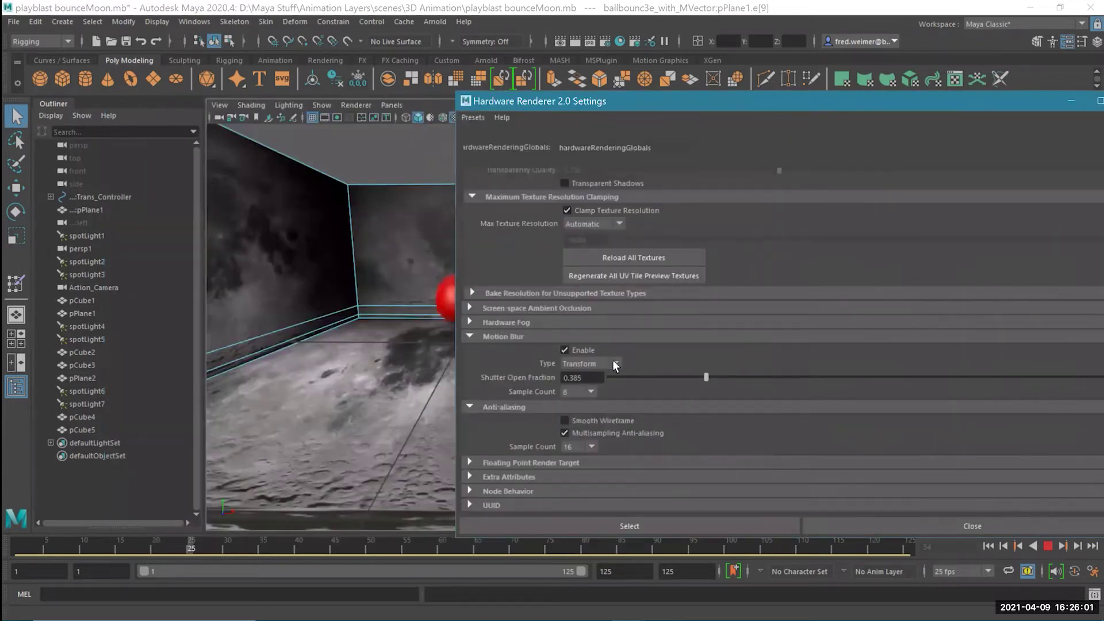
{"action": "left_click", "coordinate": [563, 421]}
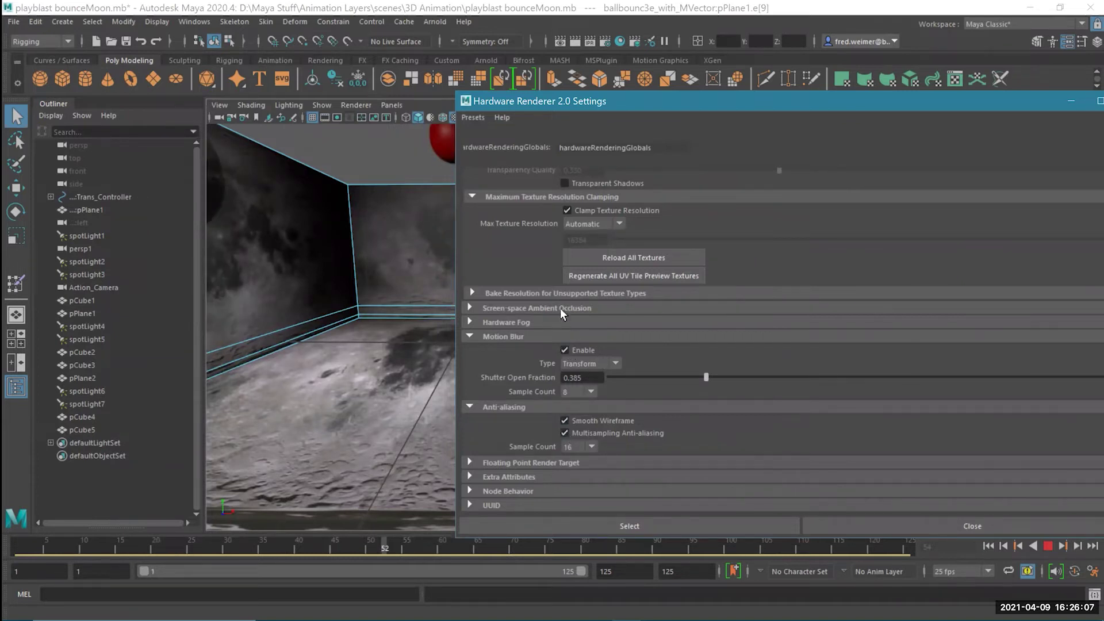
- Enable GPU Instancing in the performance settings and leave Transparent Shadows off
{"action": "scroll", "coordinate": [636, 157], "scroll_direction": "up", "scroll_amount": 3}
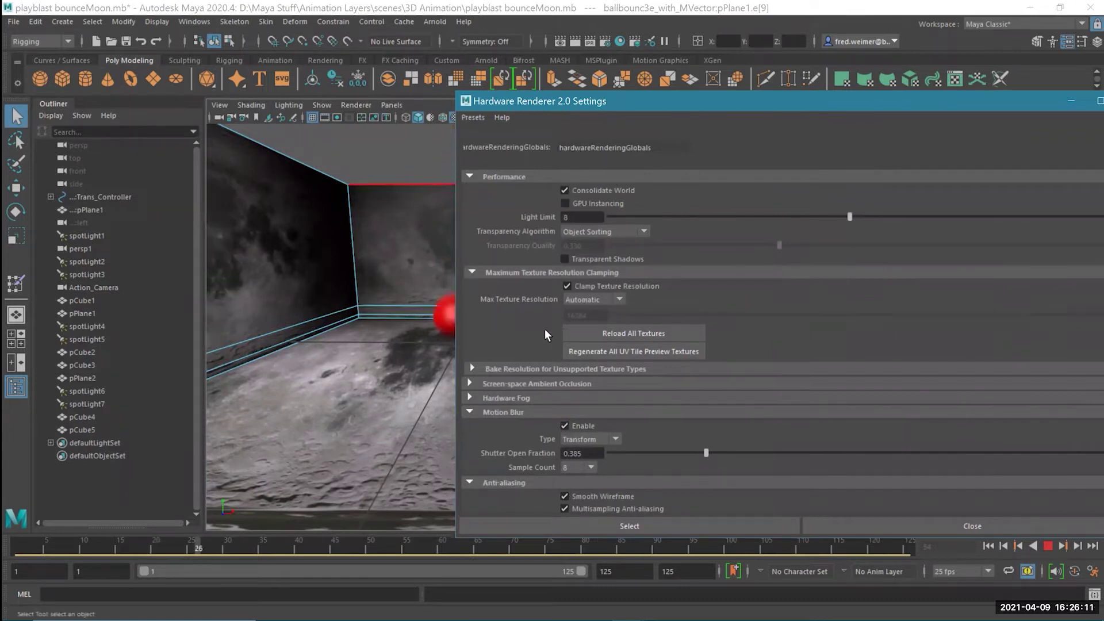
{"action": "scroll", "coordinate": [557, 420], "scroll_direction": "down", "scroll_amount": 3}
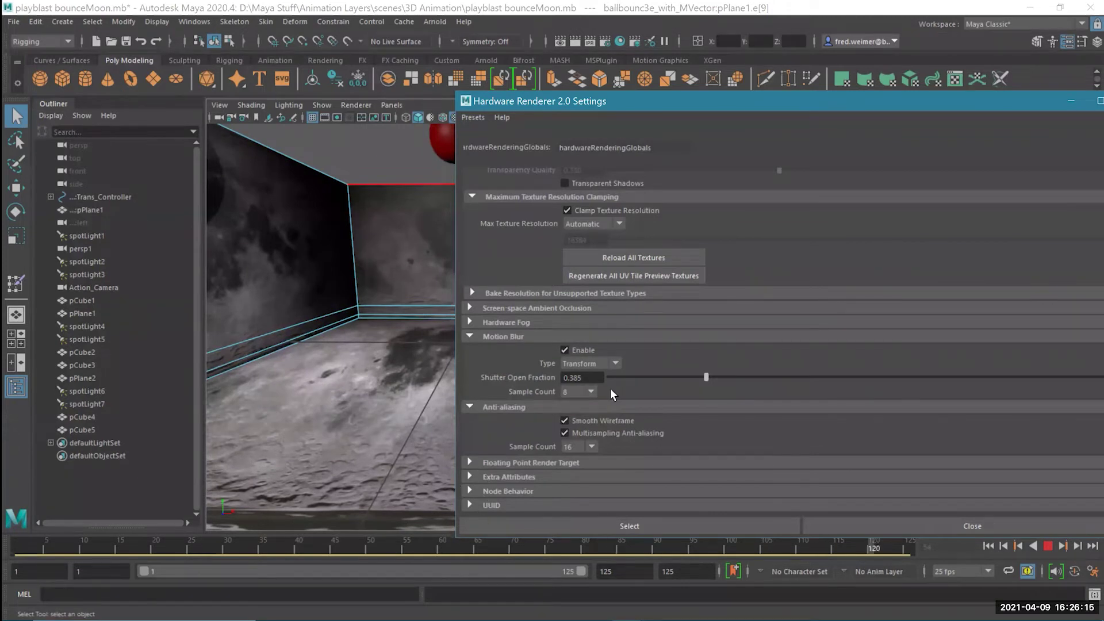
{"action": "scroll", "coordinate": [629, 169], "scroll_direction": "up", "scroll_amount": 3}
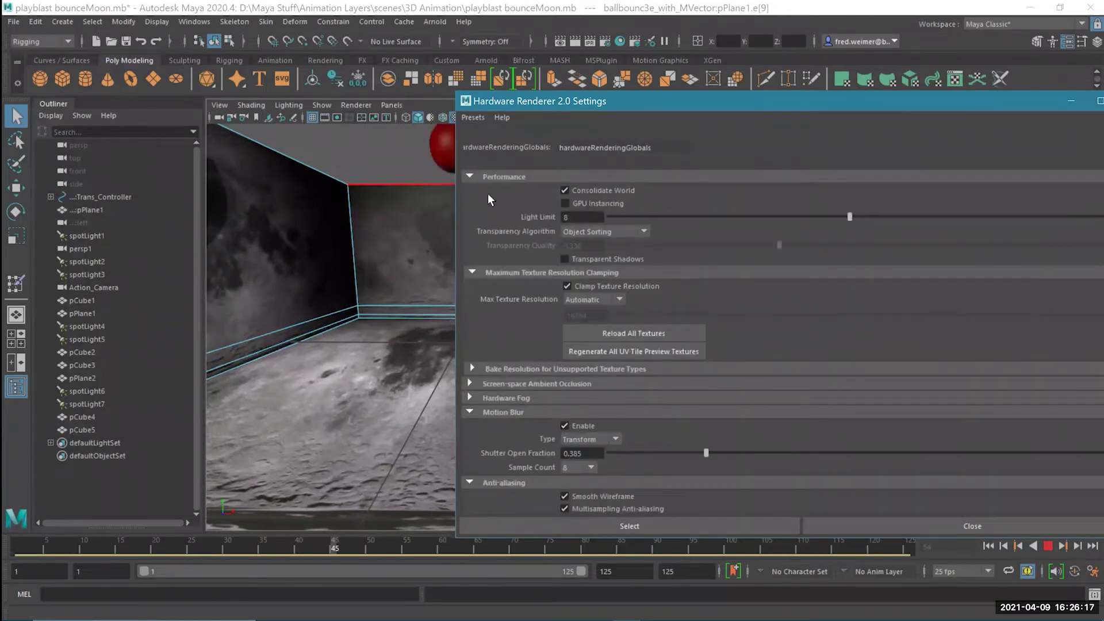
{"action": "left_click", "coordinate": [565, 204]}
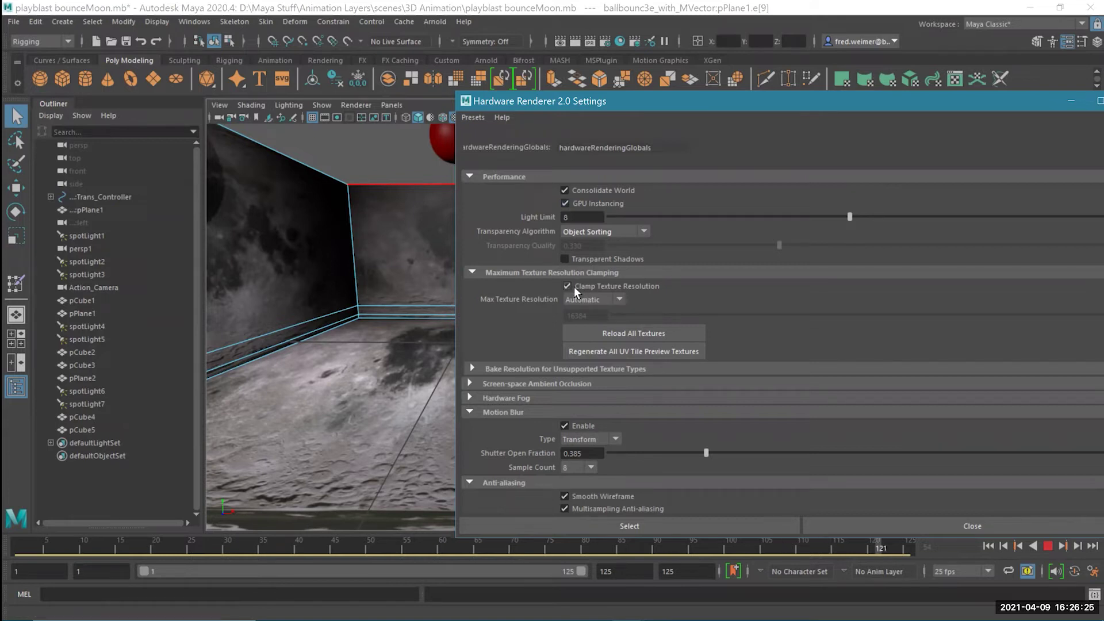
{"action": "left_click", "coordinate": [565, 259]}
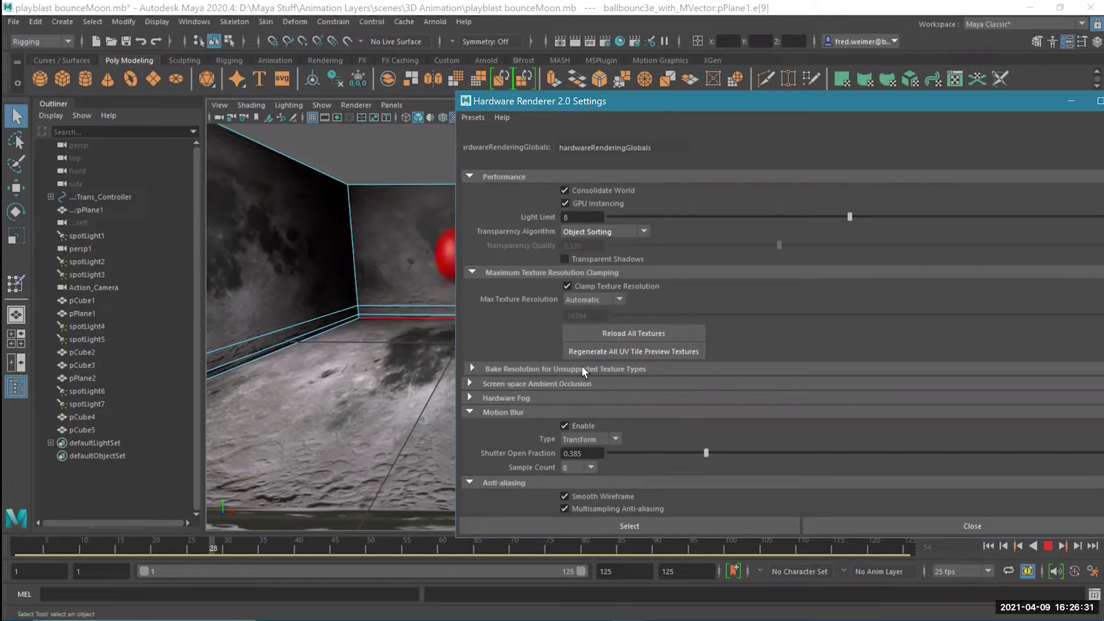
- Examine the Screen-space Ambient Occlusion and Hardware Fog options, leaving them disabled
{"action": "left_click", "coordinate": [470, 382]}
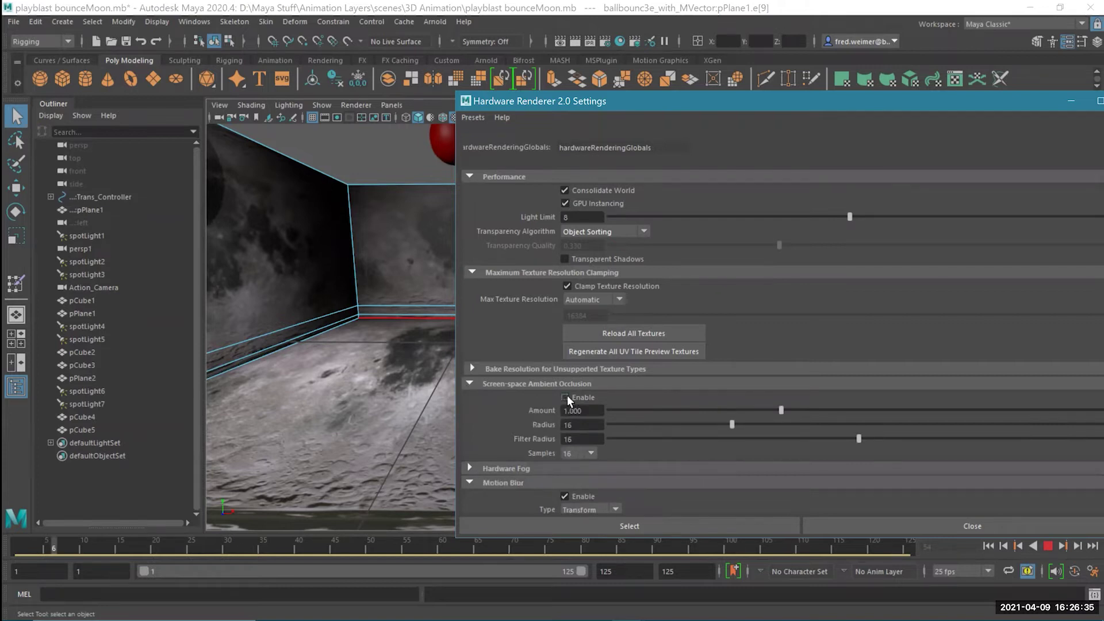
{"action": "left_click", "coordinate": [566, 396]}
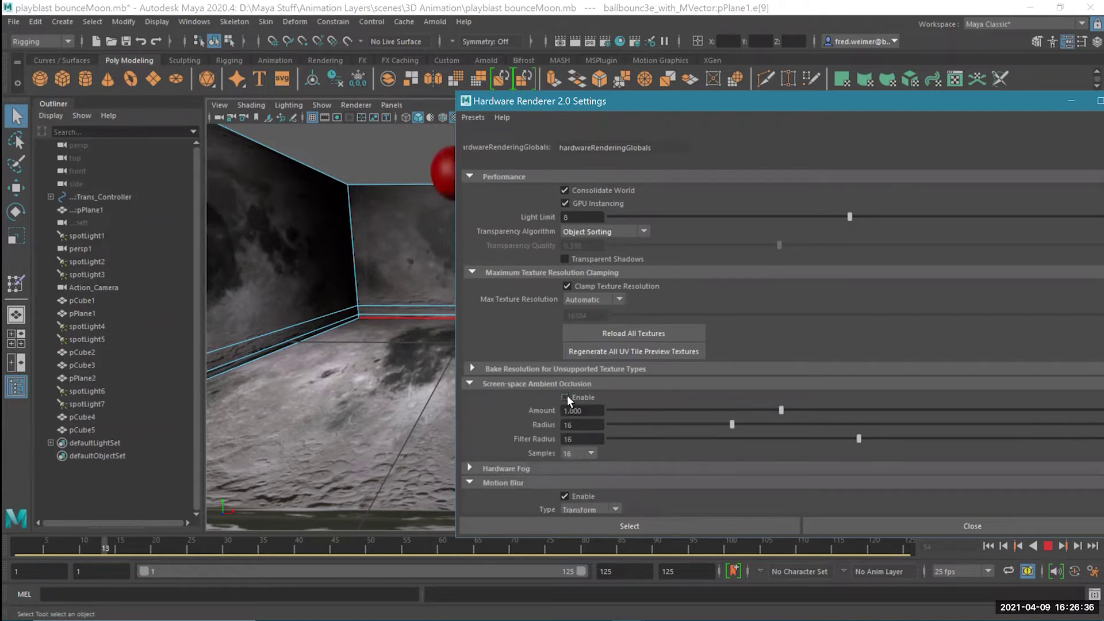
{"action": "left_click", "coordinate": [471, 383]}
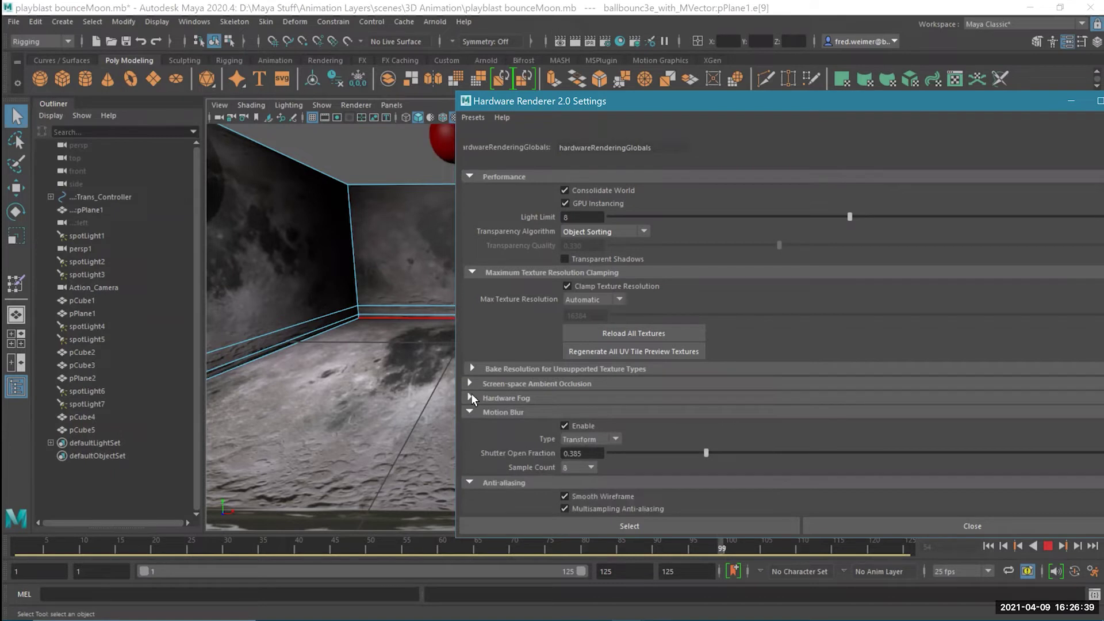
{"action": "left_click", "coordinate": [468, 398]}
{"action": "left_click", "coordinate": [467, 398]}
- Toggle Multisampling Anti-aliasing and Smooth Wireframe off and back on, and close the renderer settings
{"action": "scroll", "coordinate": [590, 419], "scroll_direction": "down", "scroll_amount": 3}
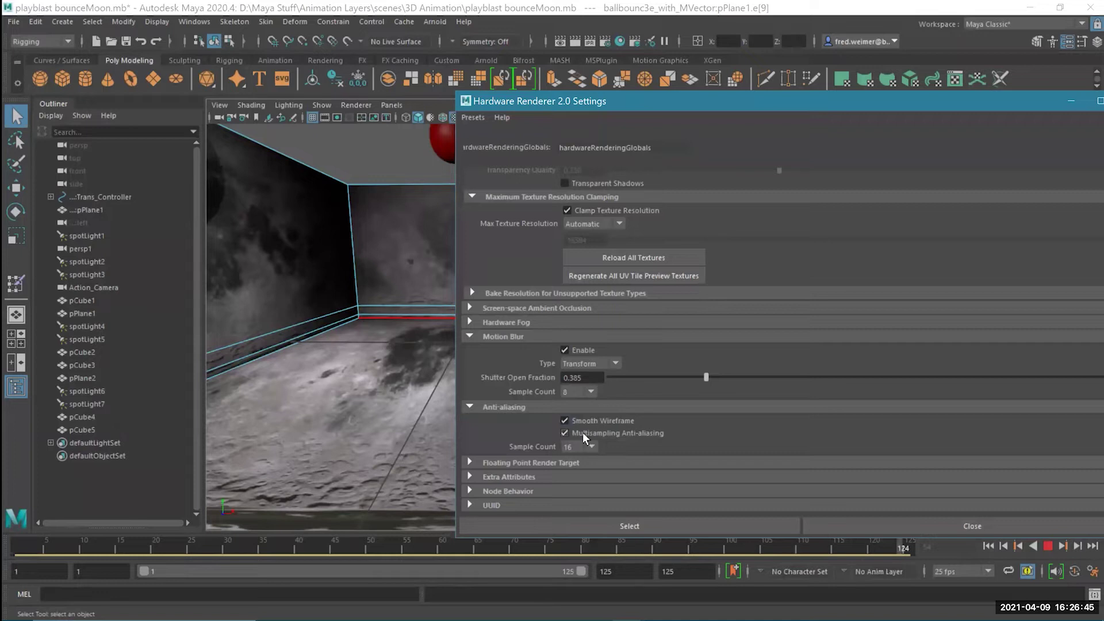
{"action": "left_click", "coordinate": [566, 433]}
{"action": "left_click", "coordinate": [564, 431]}
{"action": "left_click", "coordinate": [567, 419]}
{"action": "left_click", "coordinate": [566, 419]}
{"action": "left_click_drag", "start_coordinate": [715, 99], "coordinate": [289, 144]}
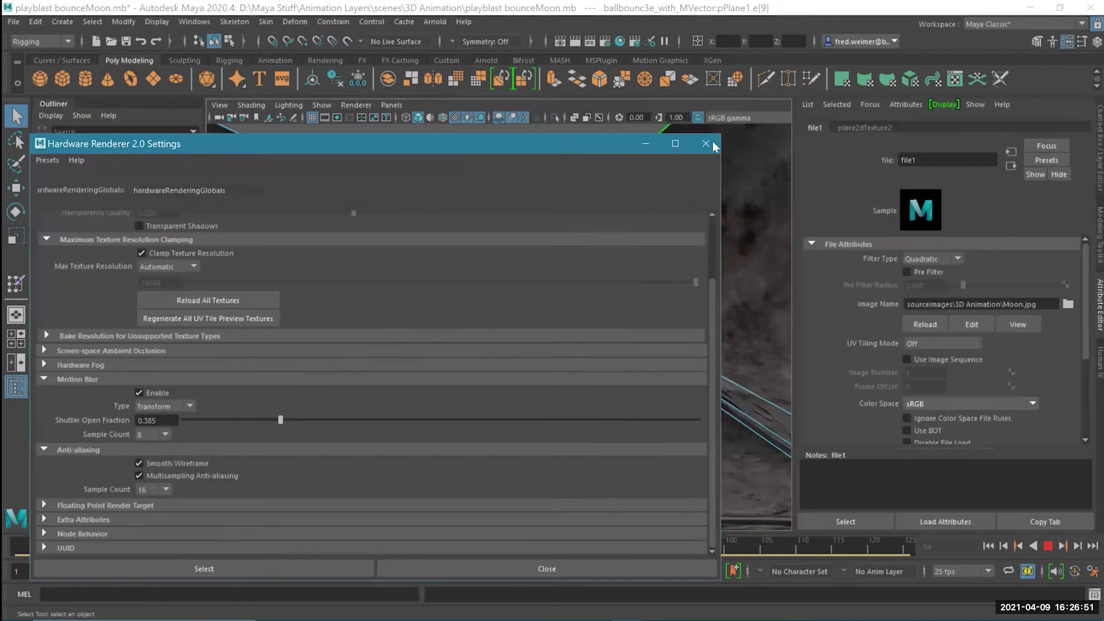
{"action": "left_click", "coordinate": [711, 145]}
- Switch the viewport to the perspective view of the moon-textured room and clear the edge selection
{"action": "key", "text": "space"}
{"action": "left_click_drag", "start_coordinate": [471, 219], "coordinate": [498, 117]}
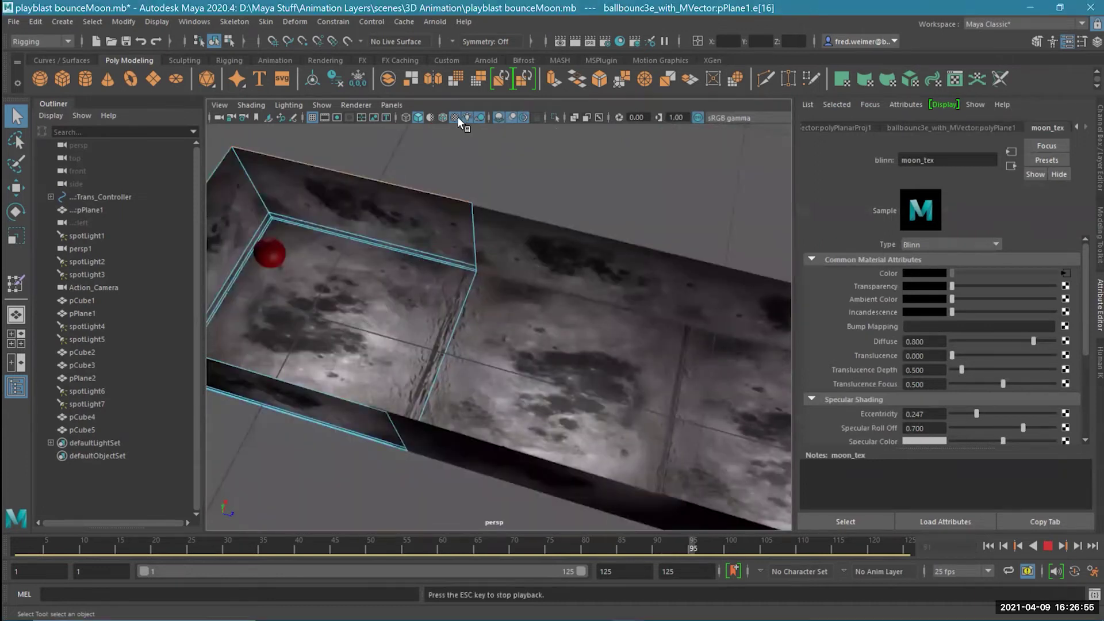
{"action": "left_click_drag", "start_coordinate": [436, 205], "coordinate": [320, 266], "text": "alt"}
{"action": "right_click_drag", "start_coordinate": [274, 251], "coordinate": [333, 233]}
{"action": "left_click", "coordinate": [604, 450]}
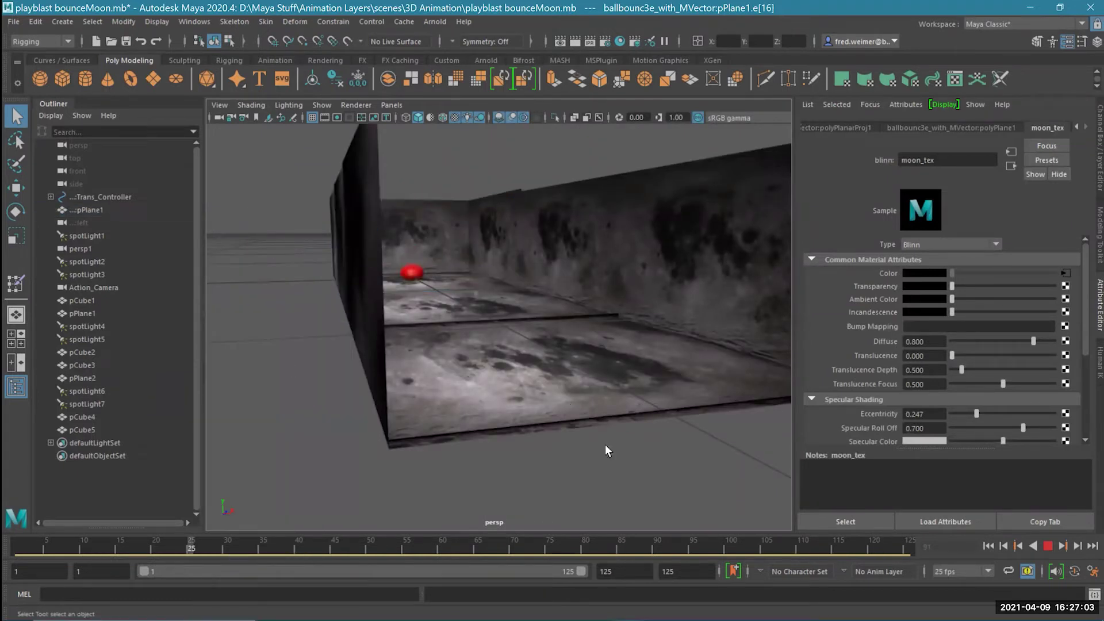
- Examine the moon-textured room and bouncing ball from several angles and distances while the animation plays
{"action": "left_click_drag", "start_coordinate": [594, 468], "coordinate": [597, 467], "text": "alt"}
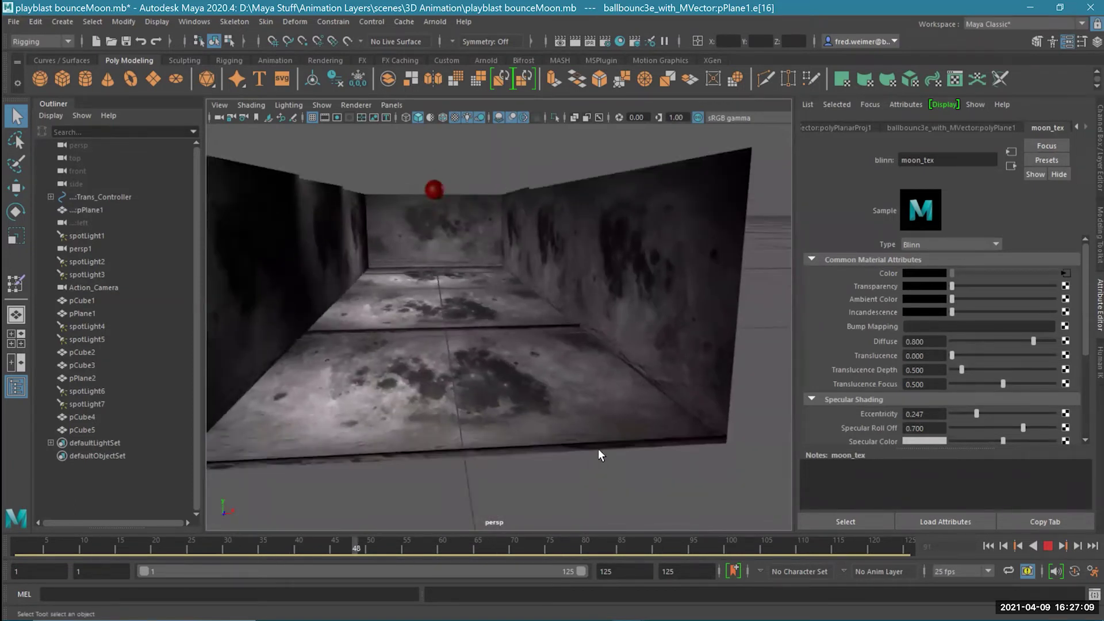
{"action": "right_click_drag", "start_coordinate": [597, 448], "coordinate": [556, 363], "text": "alt"}
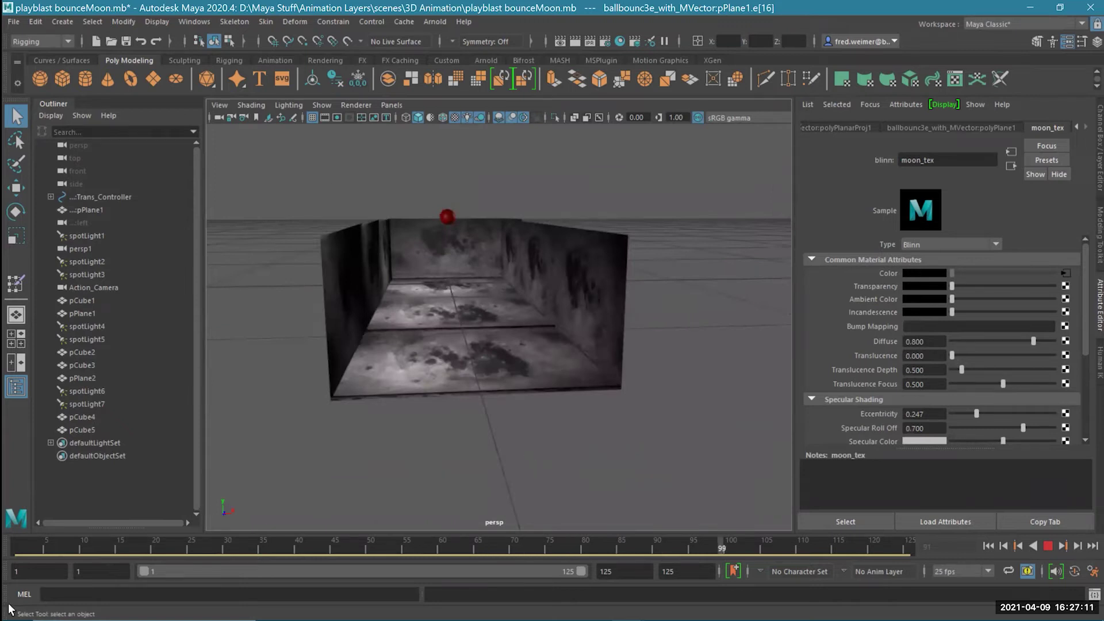
{"action": "left_click", "coordinate": [75, 247]}
{"action": "left_click", "coordinate": [428, 190]}
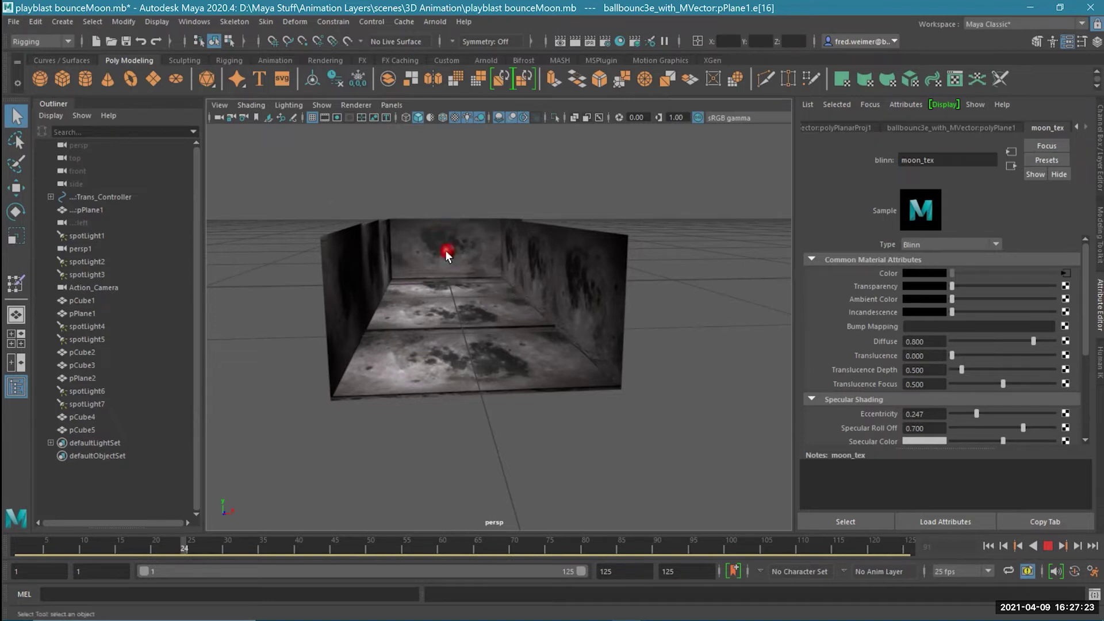
{"action": "scroll", "coordinate": [445, 251], "scroll_direction": "up", "scroll_amount": 8}
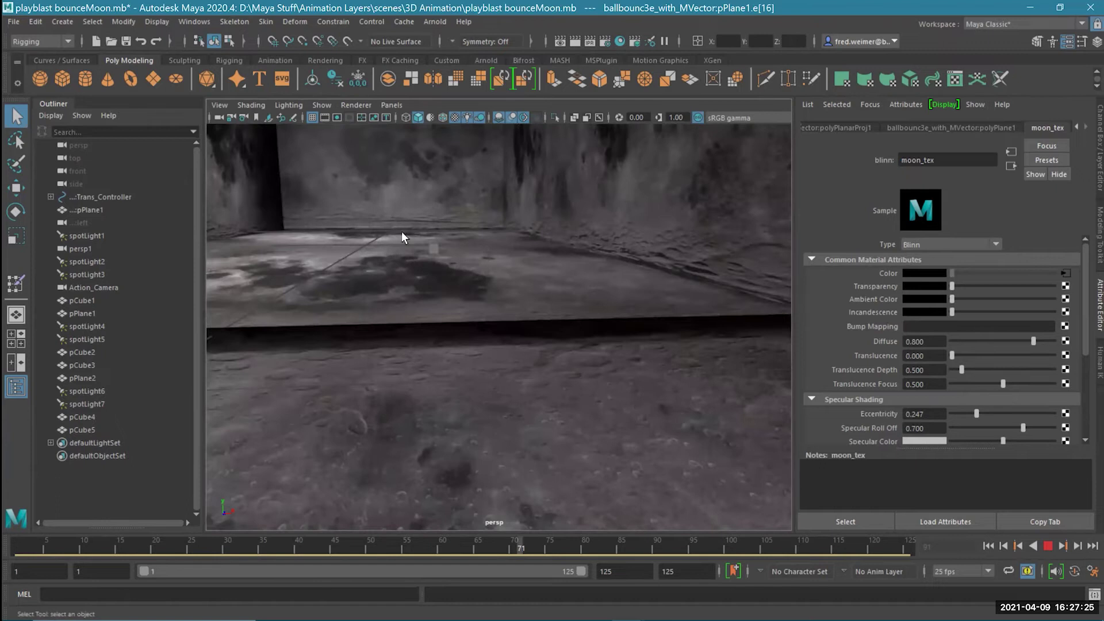
{"action": "middle_click_drag", "start_coordinate": [411, 264], "coordinate": [452, 331], "text": "alt"}
{"action": "scroll", "coordinate": [458, 306], "scroll_direction": "down", "scroll_amount": 4}
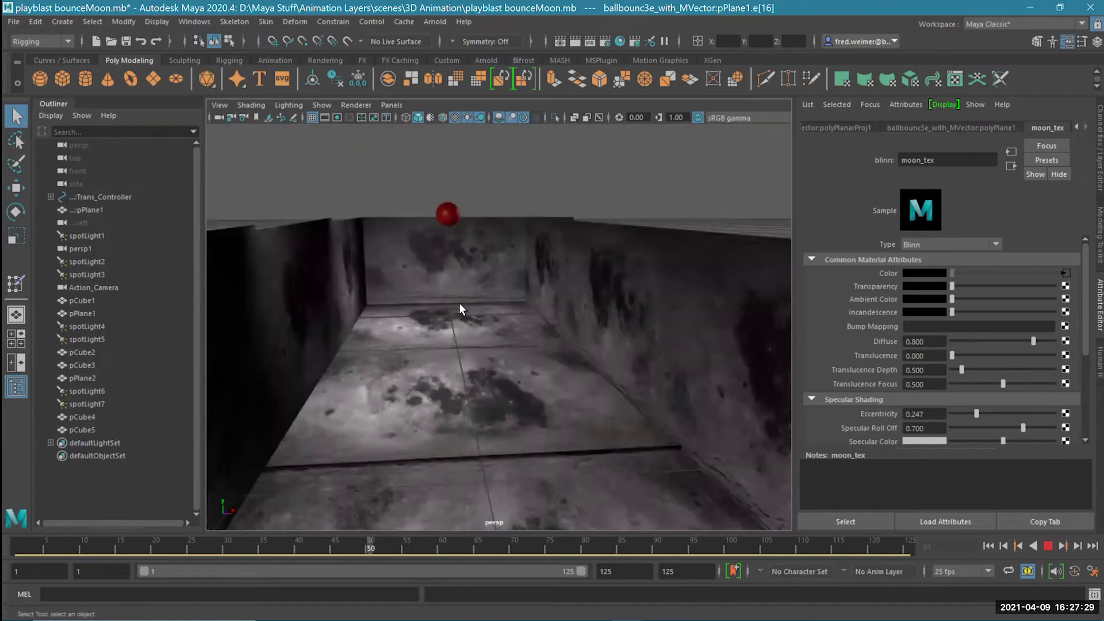
{"action": "scroll", "coordinate": [451, 275], "scroll_direction": "down", "scroll_amount": 5}
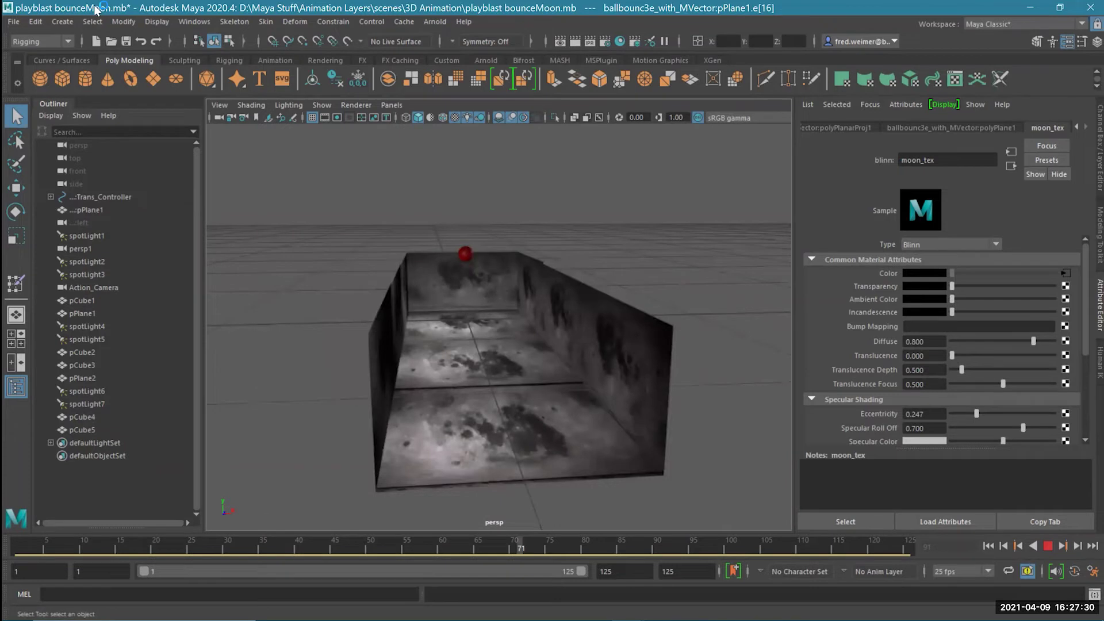
- Create a new basic camera and display its attributes for editing
{"action": "left_click", "coordinate": [58, 22]}
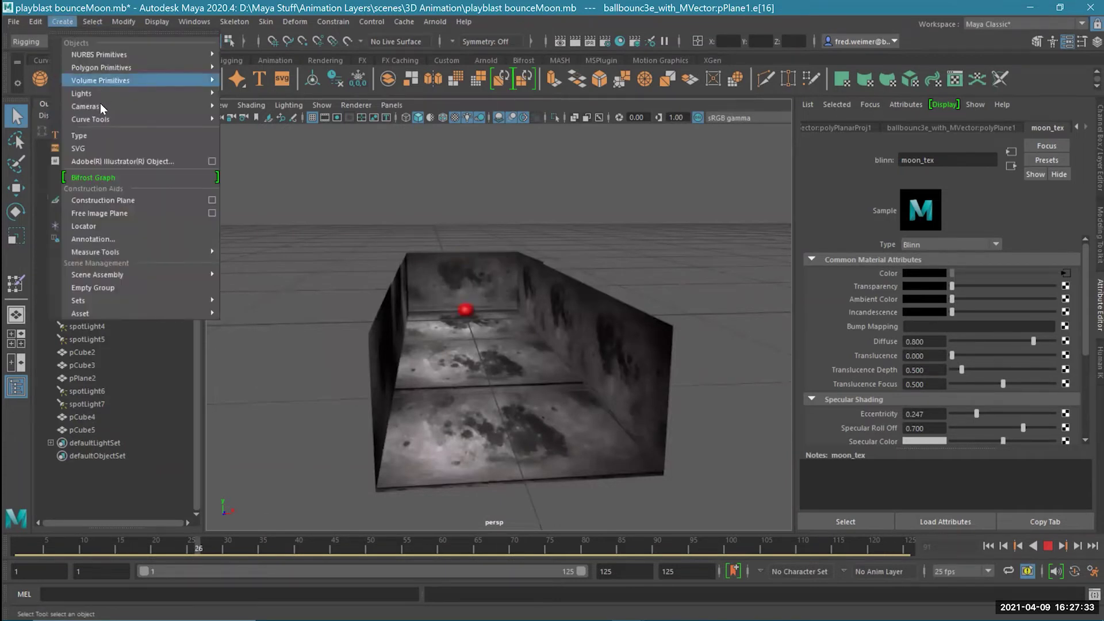
{"action": "mouse_move", "coordinate": [101, 108]}
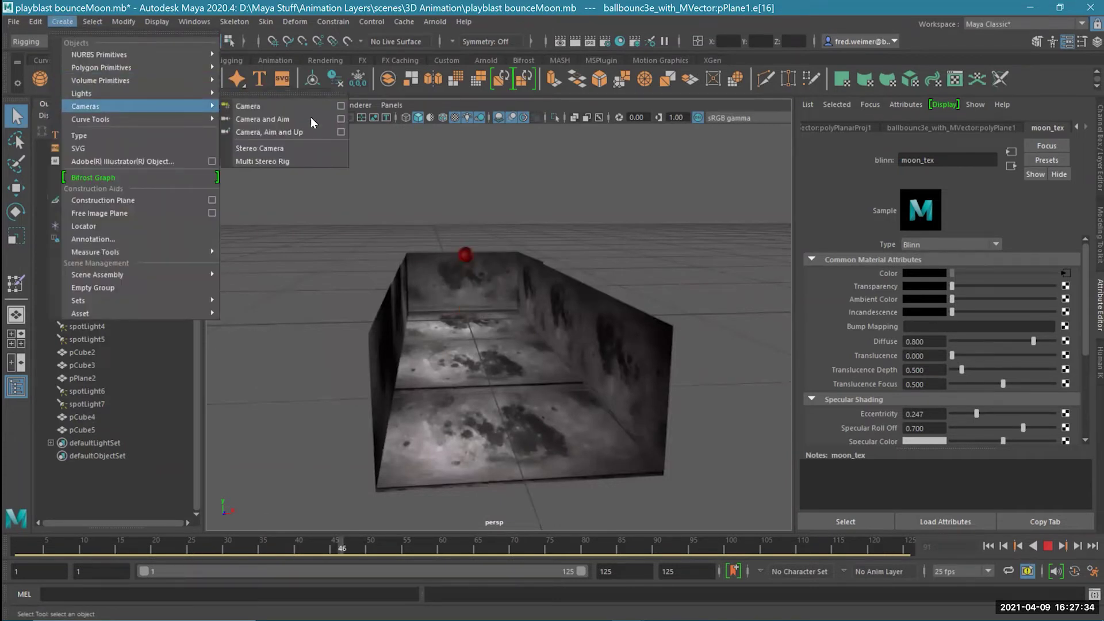
{"action": "left_click", "coordinate": [253, 107]}
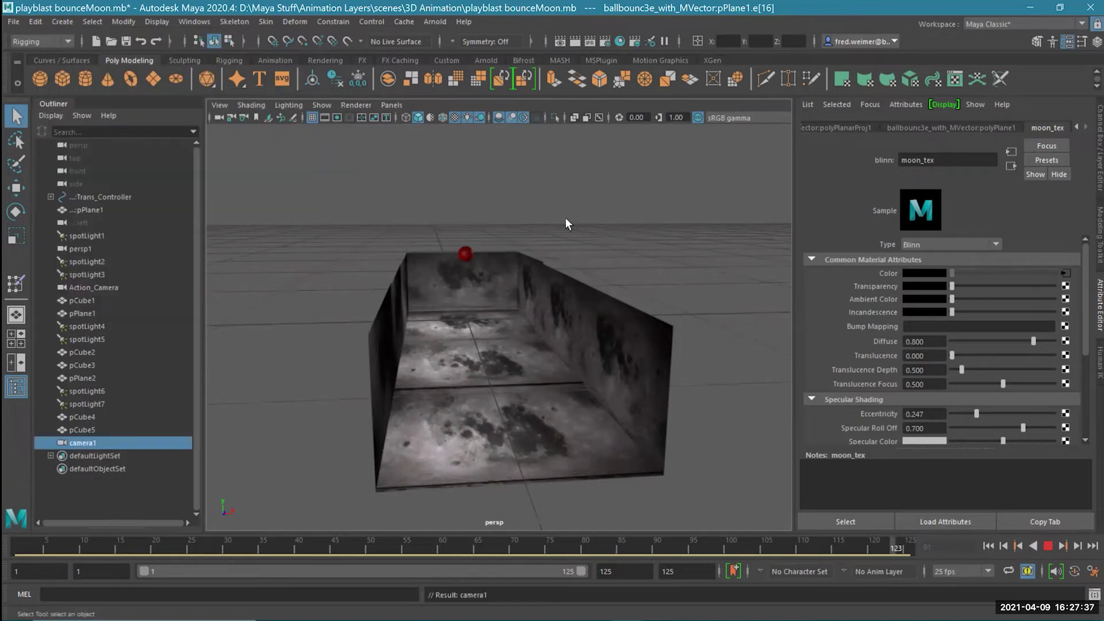
{"action": "left_click", "coordinate": [1091, 195]}
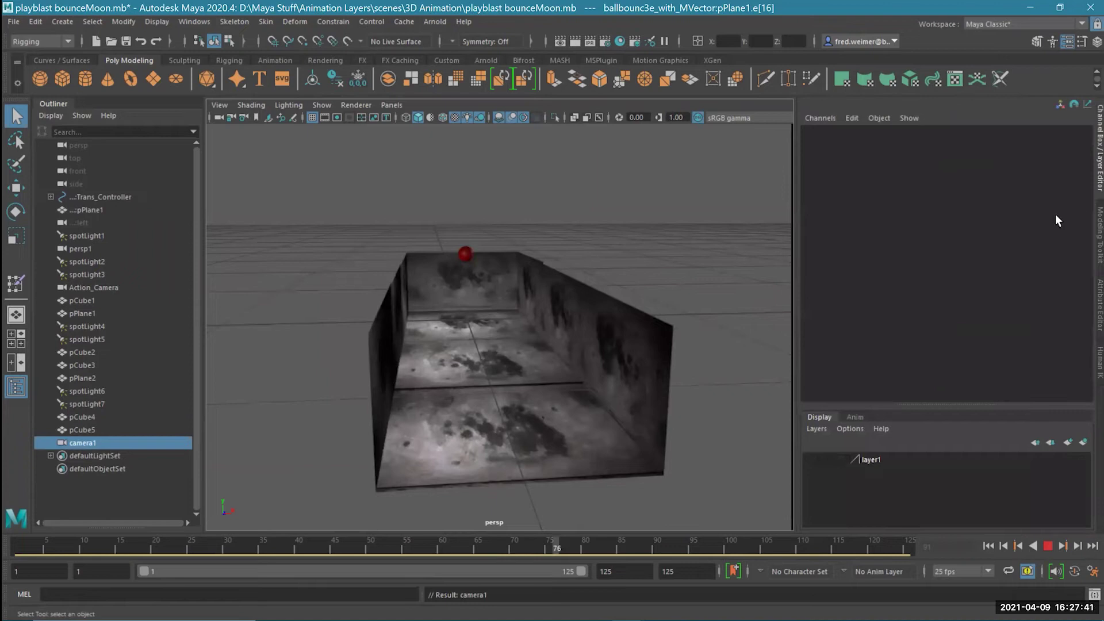
{"action": "key", "text": "ctrl+a"}
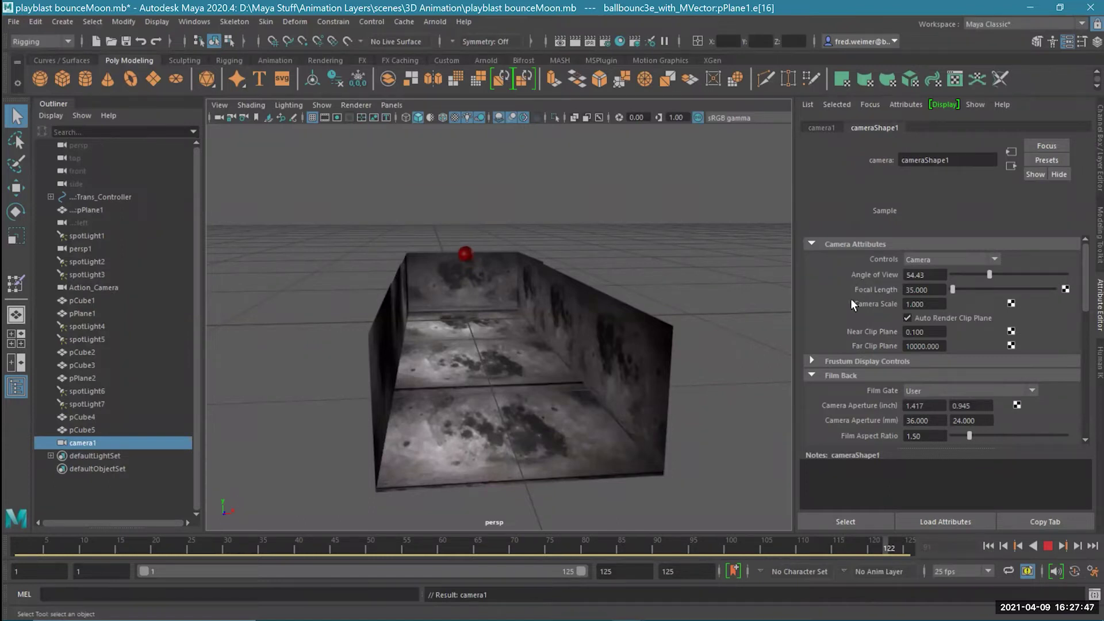
- Expand the Object Display attributes of the new camera's shape to reach the Locator Scale setting
{"action": "scroll", "coordinate": [834, 330], "scroll_direction": "down", "scroll_amount": 5}
{"action": "scroll", "coordinate": [822, 363], "scroll_direction": "down", "scroll_amount": 5}
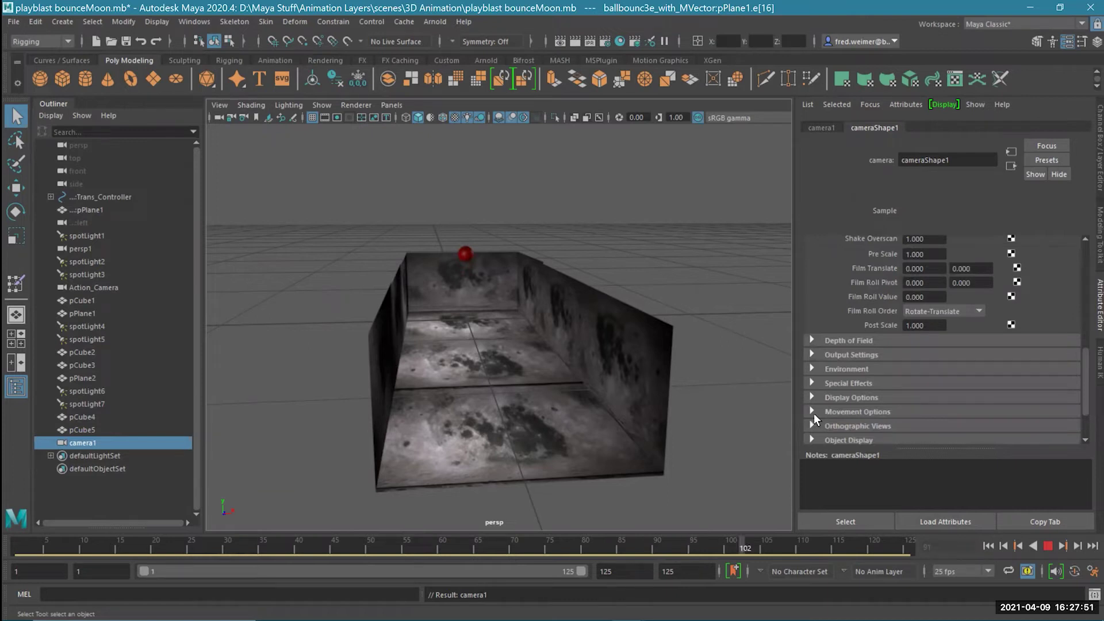
{"action": "scroll", "coordinate": [813, 413], "scroll_direction": "down", "scroll_amount": 1}
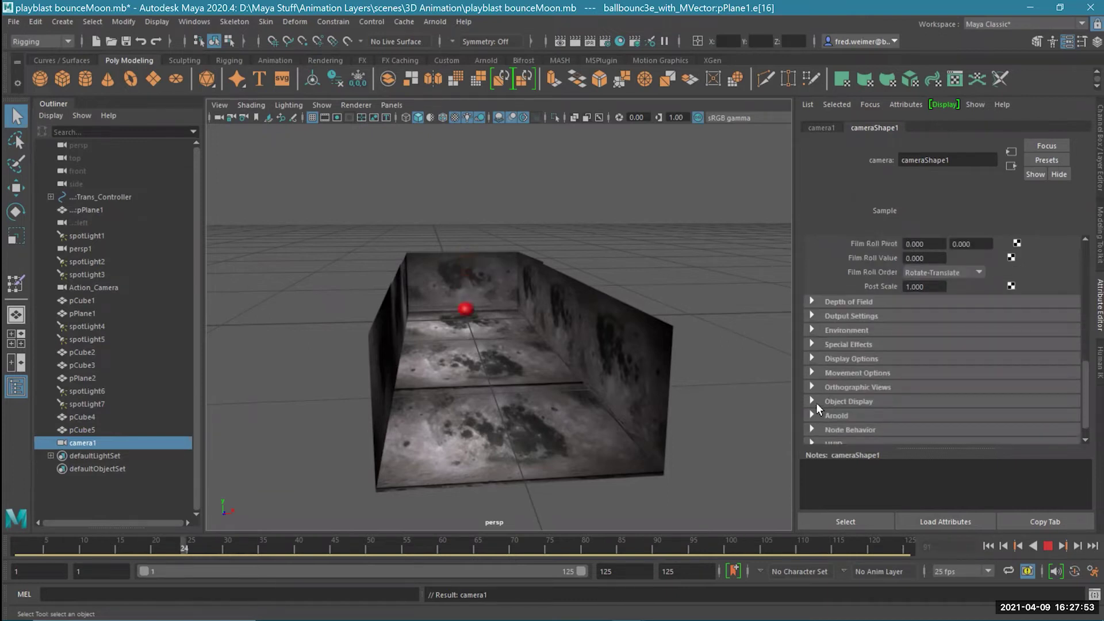
{"action": "left_click", "coordinate": [812, 400]}
{"action": "scroll", "coordinate": [842, 391], "scroll_direction": "down", "scroll_amount": 1}
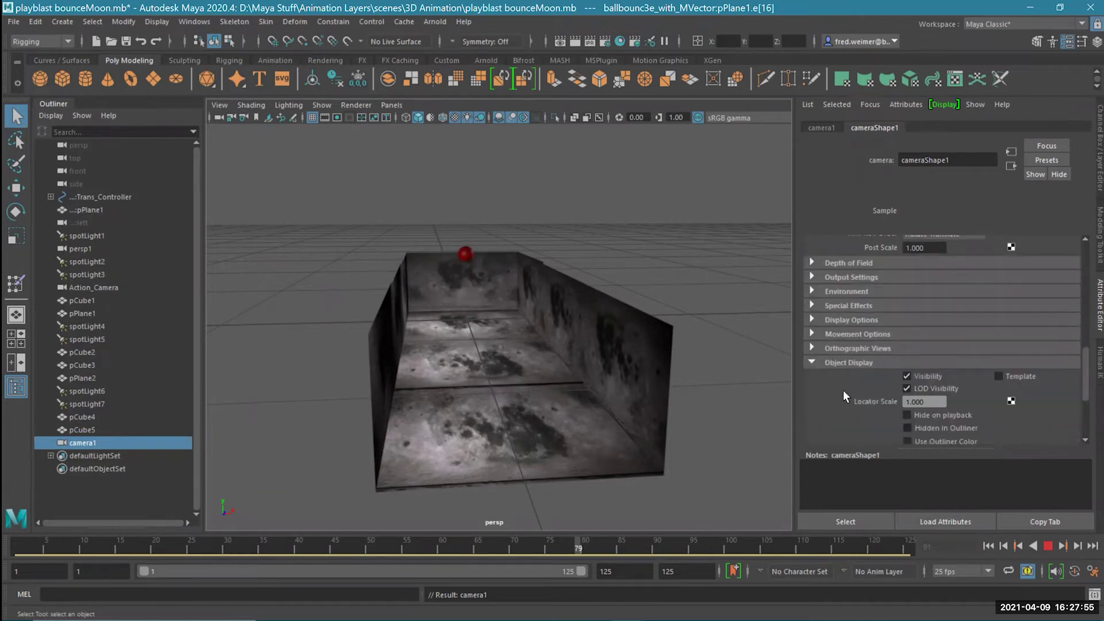
{"action": "scroll", "coordinate": [923, 370], "scroll_direction": "down", "scroll_amount": 1}
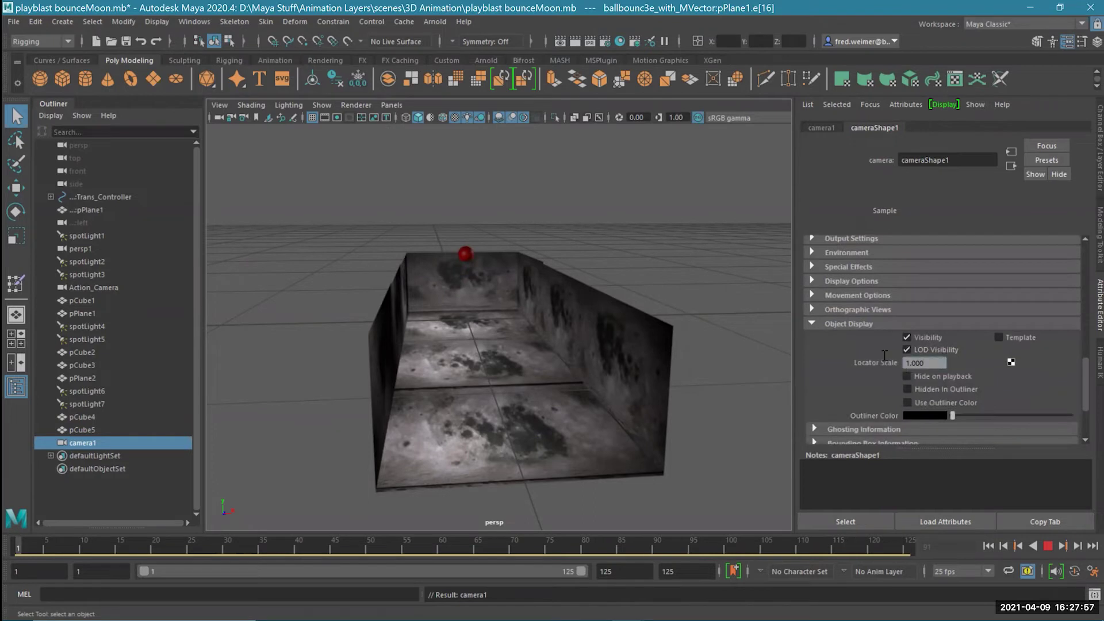
- Try Locator Scale values of 10, 100 and 500 on the new camera
{"action": "type", "text": "10"}
{"action": "key", "text": "Return"}
{"action": "type", "text": "100"}
{"action": "key", "text": "Return"}
{"action": "type", "text": "500"}
{"action": "key", "text": "Return"}
{"action": "type", "text": "44"}
- Stop the playback at frame 40, switch the perspective view to wireframe and keep camera1 selected
{"action": "left_click", "coordinate": [1046, 545]}
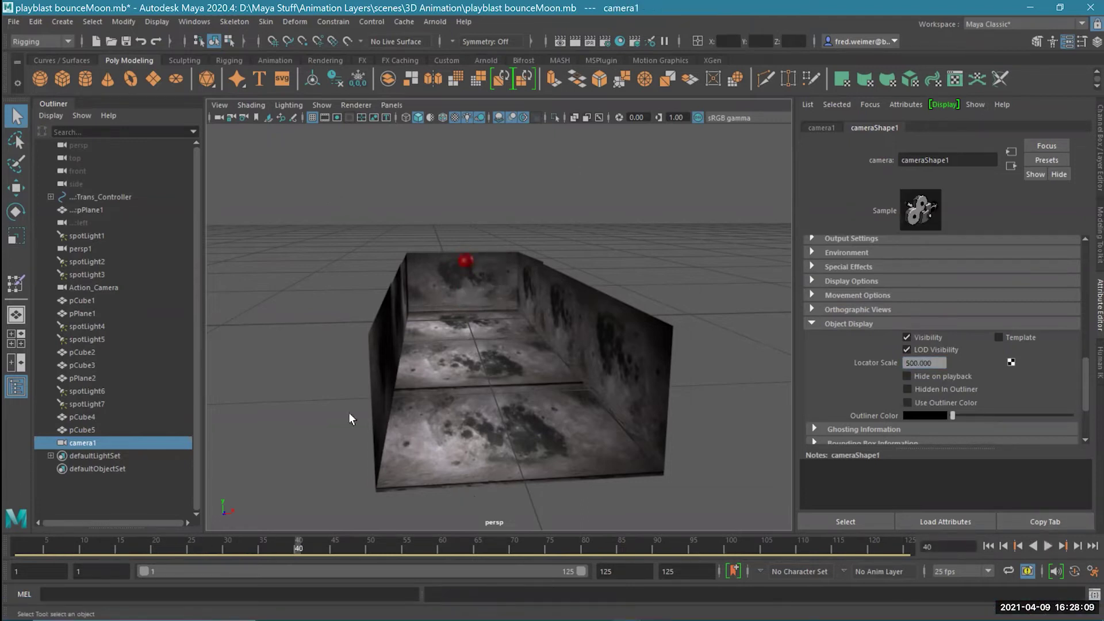
{"action": "key", "text": "4"}
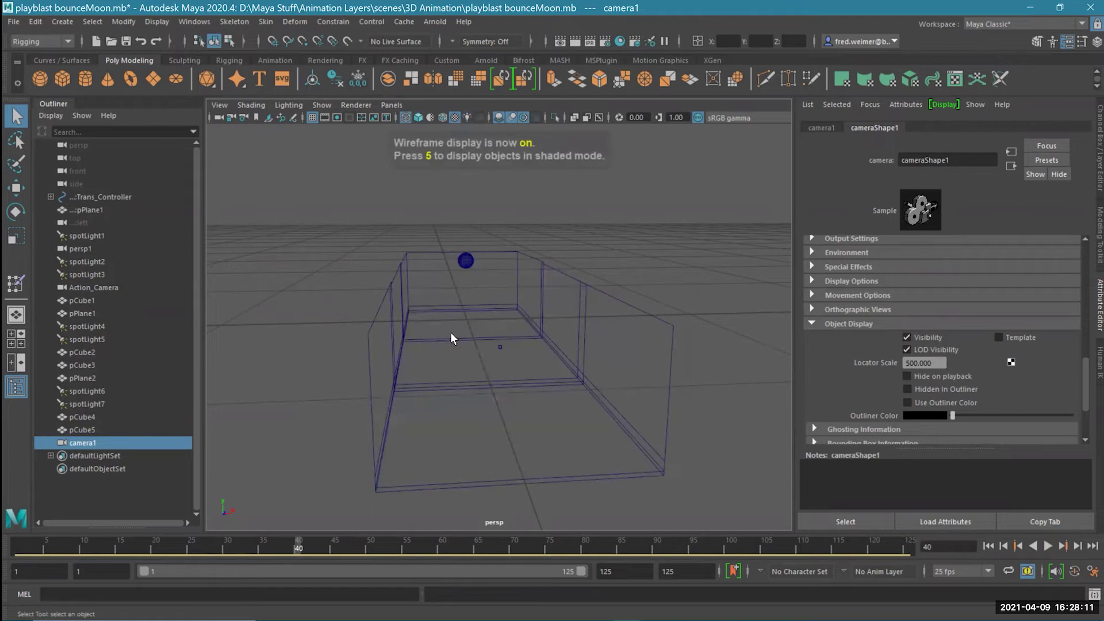
{"action": "left_click", "coordinate": [71, 430]}
{"action": "left_click", "coordinate": [78, 441]}
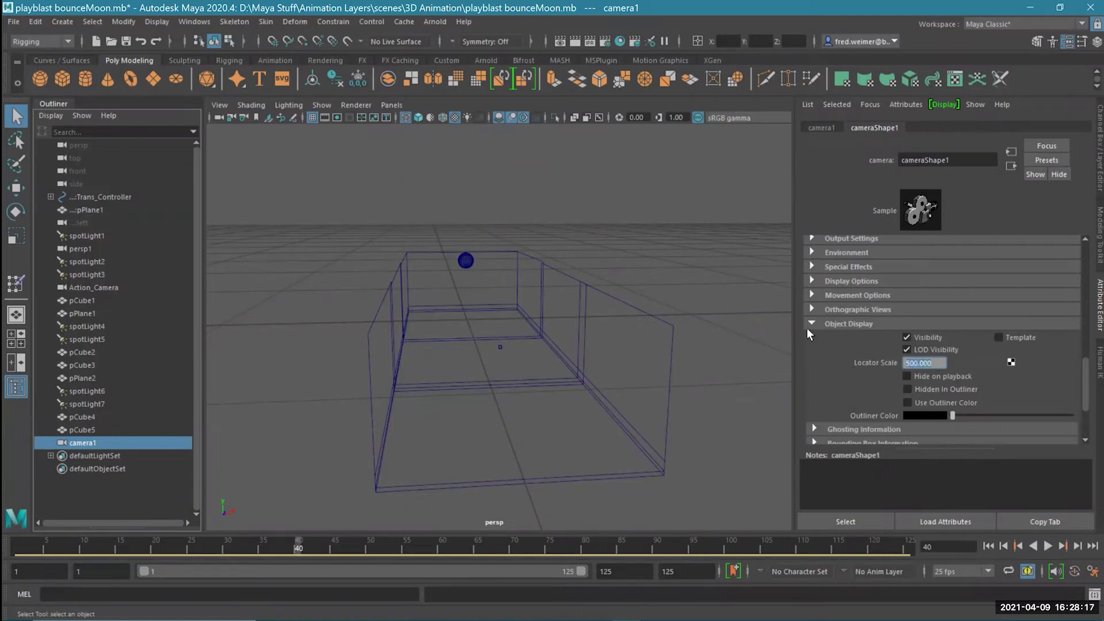
- Set camera1's Locator Scale to 1500 and turn on the display of cameras in the perspective view
{"action": "type", "text": "1500"}
{"action": "key", "text": "Return"}
{"action": "left_click", "coordinate": [323, 110]}
{"action": "left_click", "coordinate": [361, 224]}
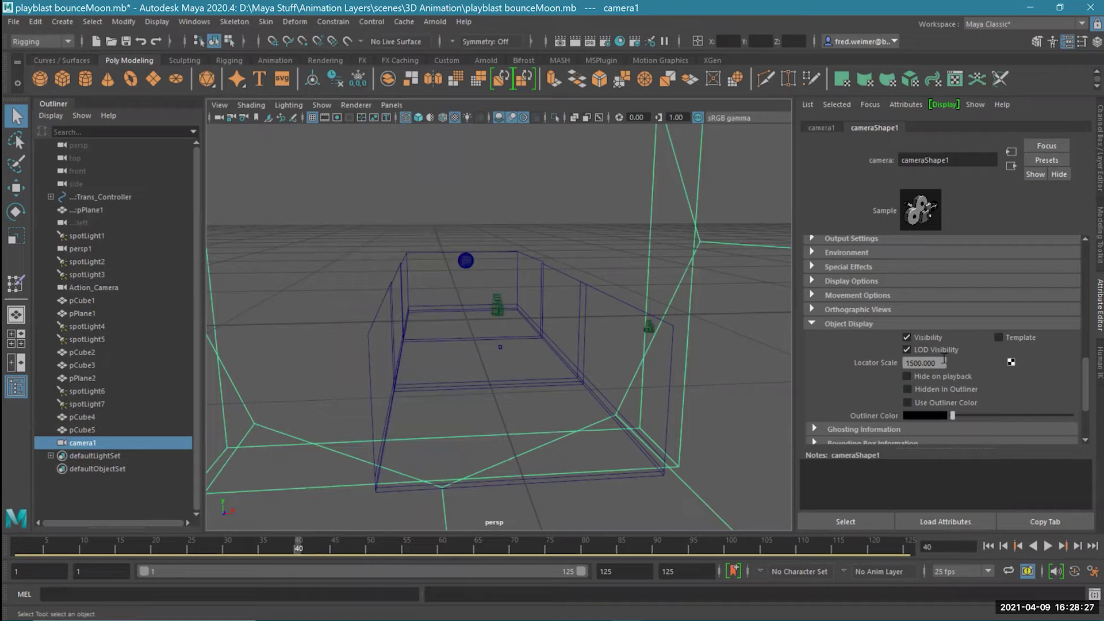
- Reduce camera1's Locator Scale to 100 and then to 20, and clear the selection
{"action": "left_click_drag", "start_coordinate": [944, 362], "coordinate": [845, 341]}
{"action": "type", "text": "100"}
{"action": "key", "text": "Return"}
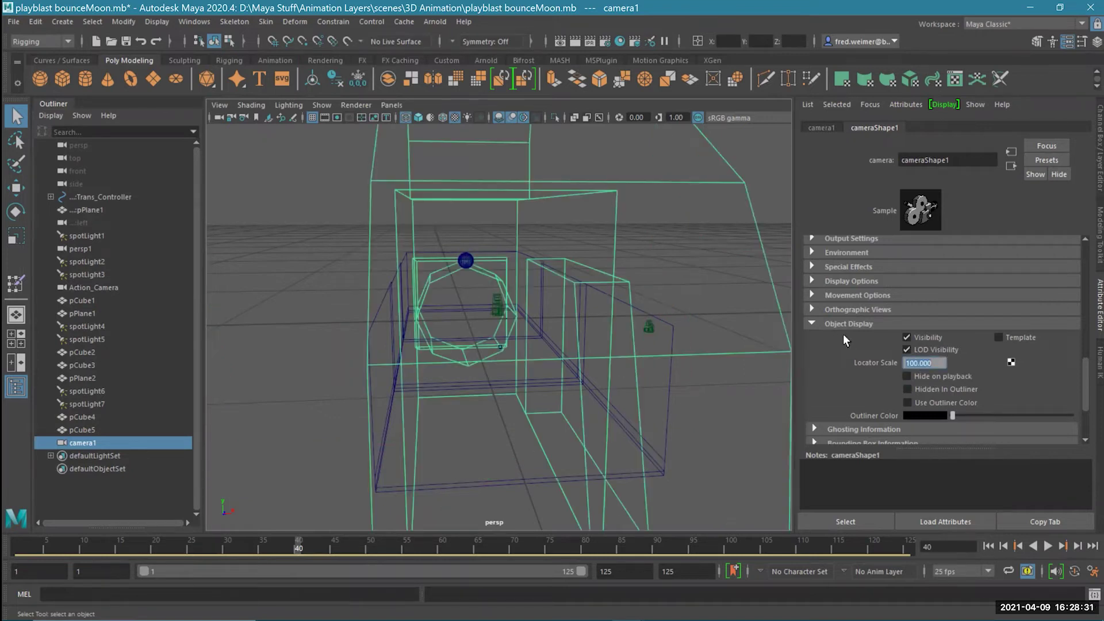
{"action": "type", "text": "20"}
{"action": "key", "text": "Return"}
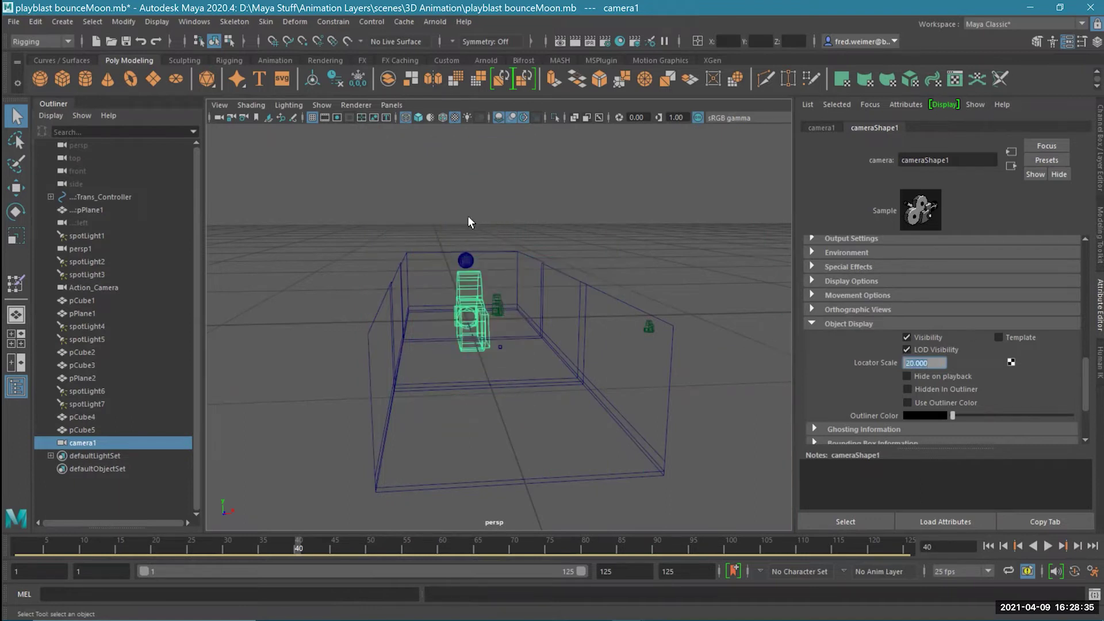
{"action": "left_click", "coordinate": [346, 270]}
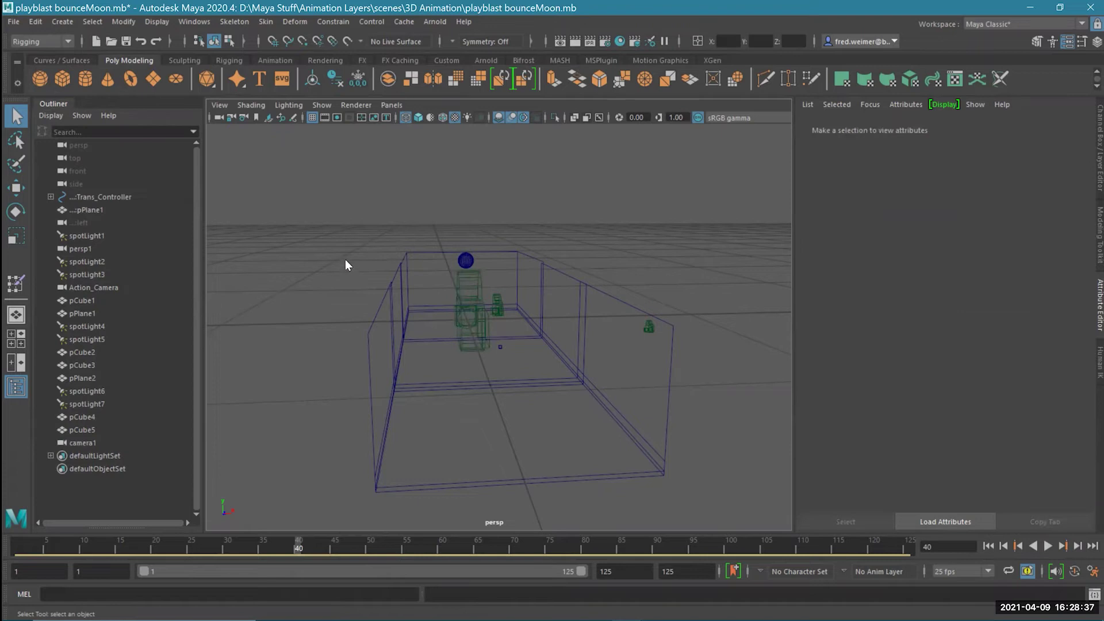
- Switch to the four-view layout with enlarged upper views and change the top view to look through camera1
{"action": "key", "text": "space"}
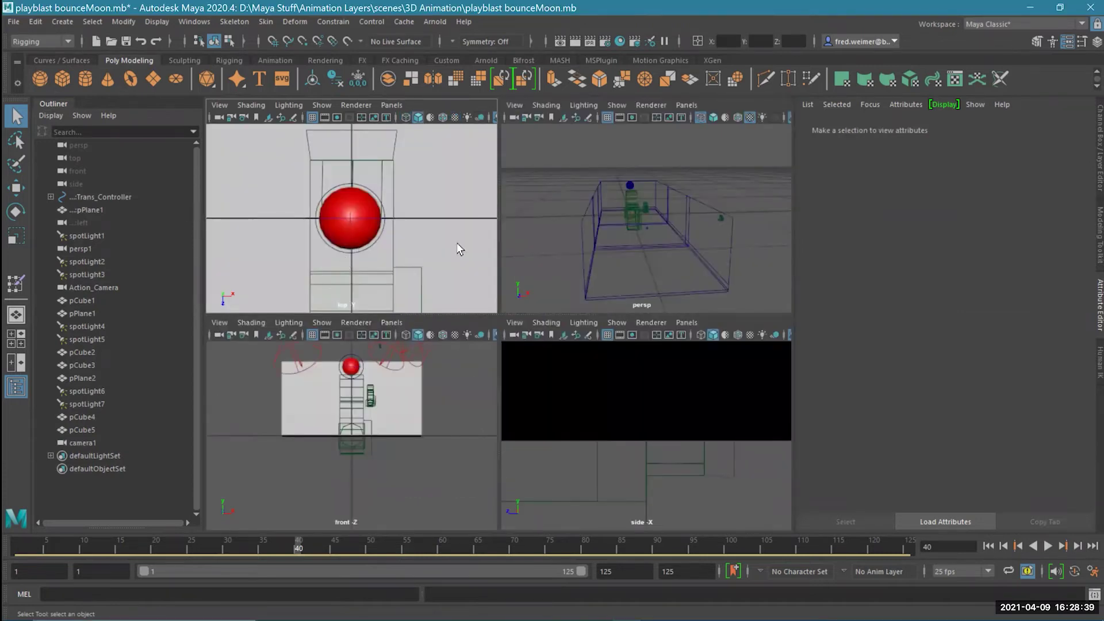
{"action": "left_click_drag", "start_coordinate": [463, 315], "coordinate": [453, 476]}
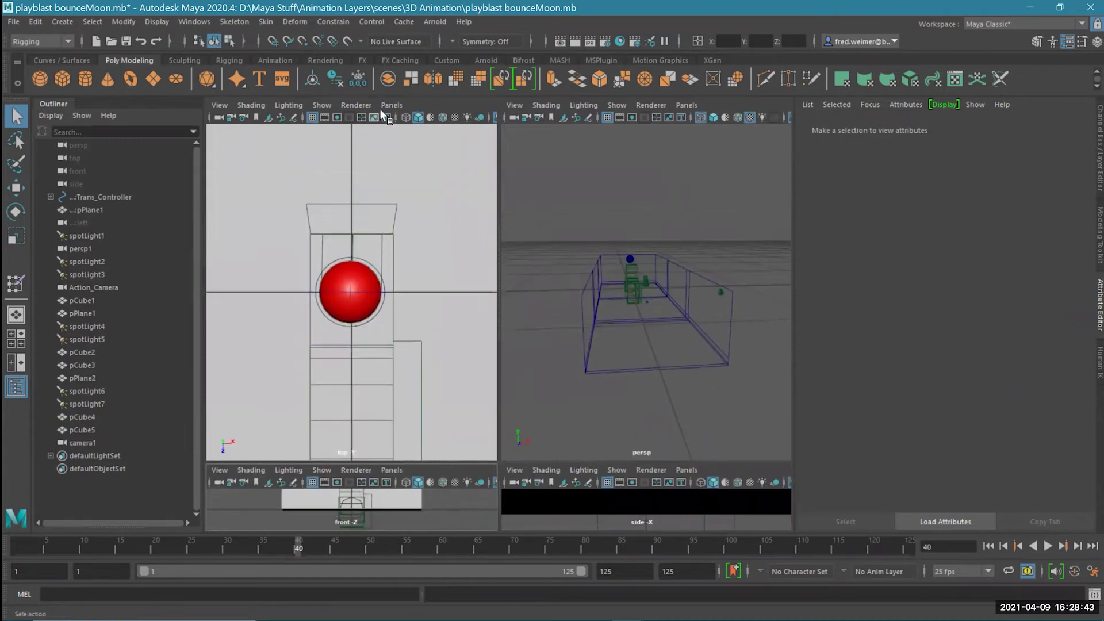
{"action": "left_click", "coordinate": [391, 105]}
{"action": "mouse_move", "coordinate": [500, 116]}
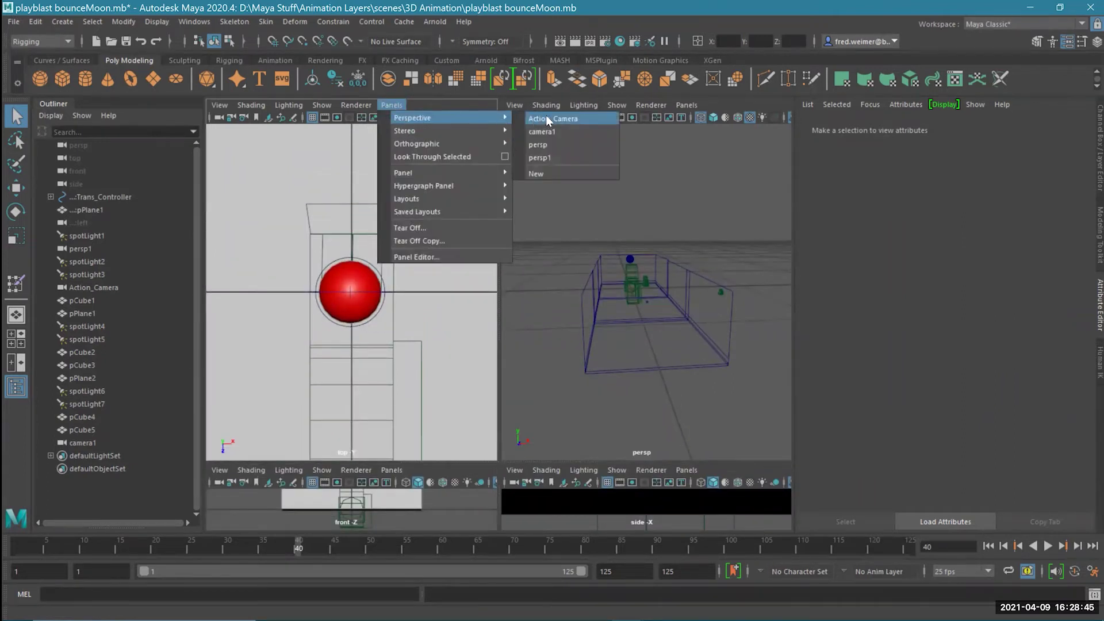
{"action": "left_click", "coordinate": [546, 132]}
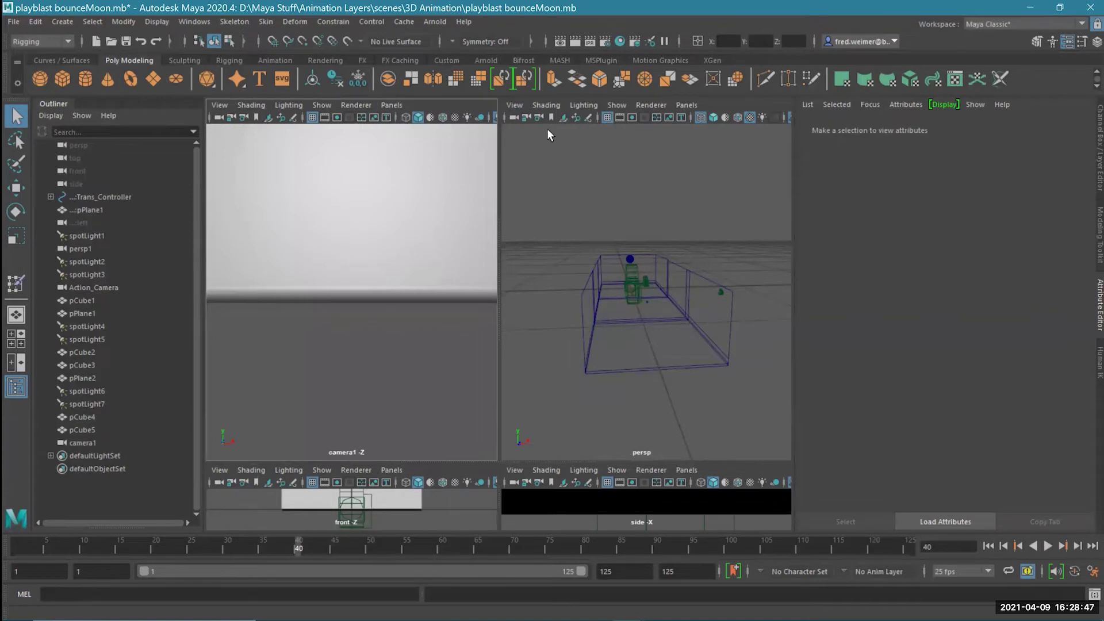
- Move camera1 back from the ball toward the room's open end, raise it and adjust its rotation to frame the ball
{"action": "left_click", "coordinate": [636, 281]}
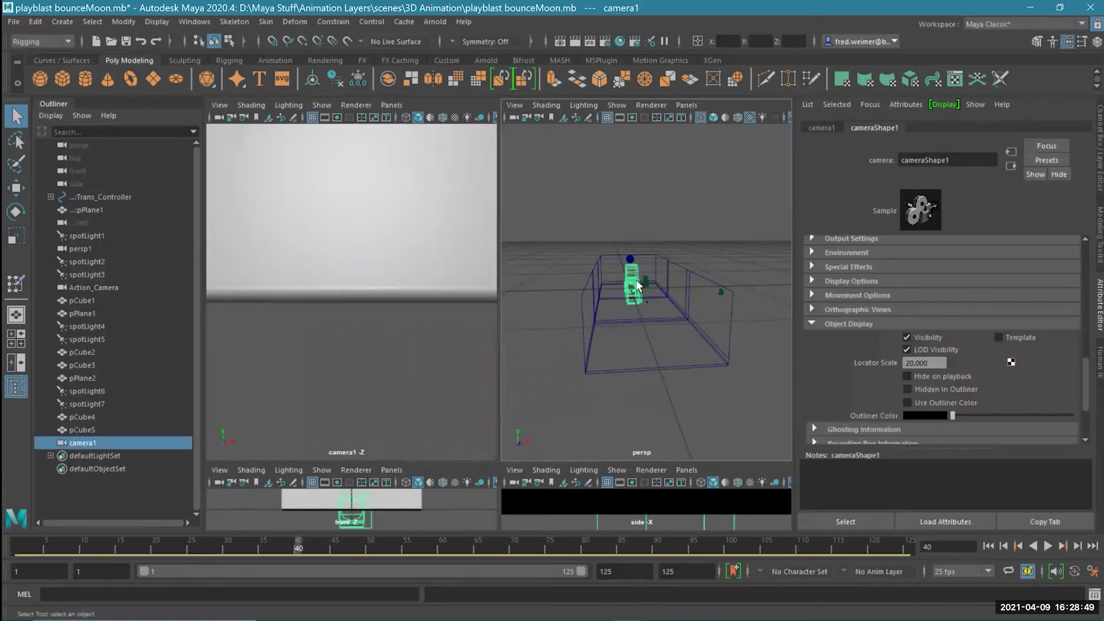
{"action": "scroll", "coordinate": [636, 309], "scroll_direction": "up", "scroll_amount": 5}
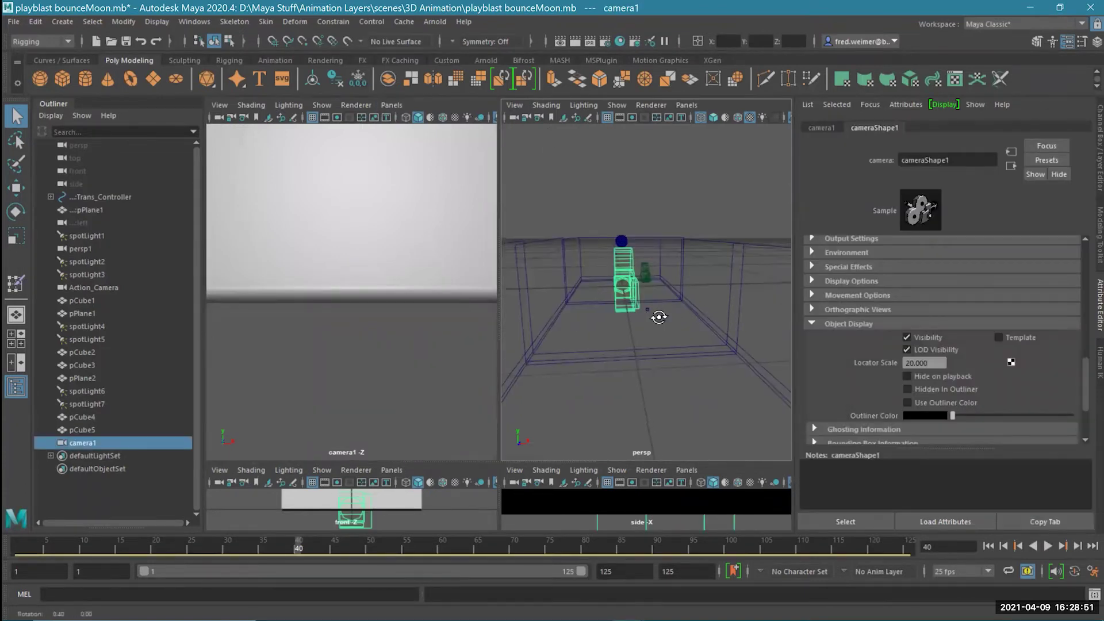
{"action": "left_click_drag", "start_coordinate": [658, 316], "coordinate": [680, 334], "text": "alt"}
{"action": "left_click_drag", "start_coordinate": [604, 273], "coordinate": [700, 430]}
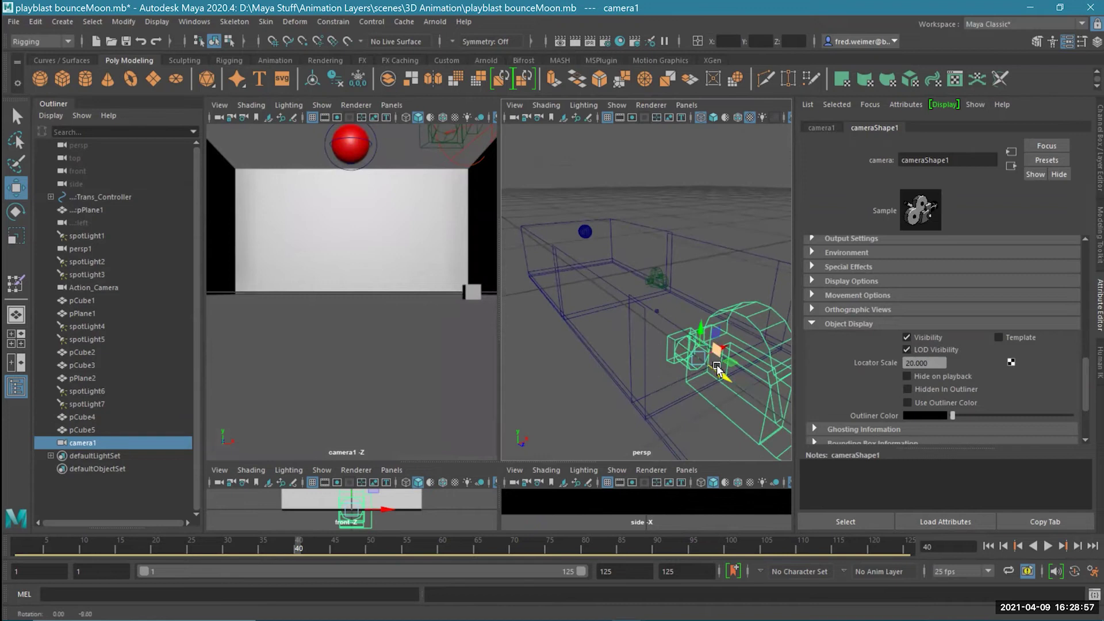
{"action": "left_click_drag", "start_coordinate": [699, 335], "coordinate": [716, 317]}
{"action": "key", "text": "e"}
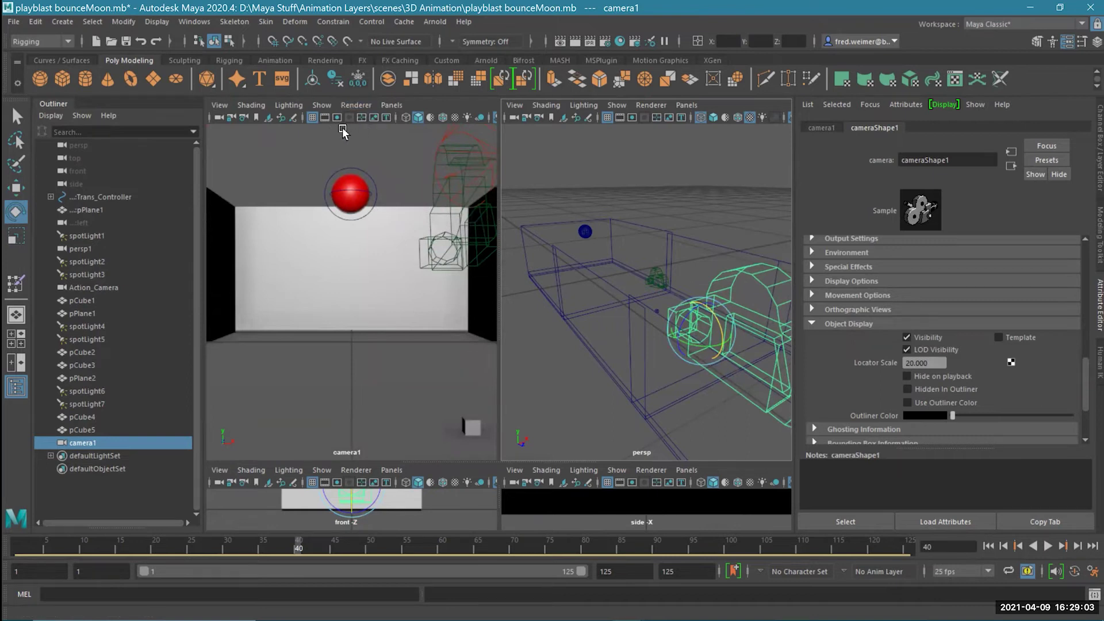
- Deselect camera1 and turn on textured shading in its view
{"action": "left_click", "coordinate": [336, 159]}
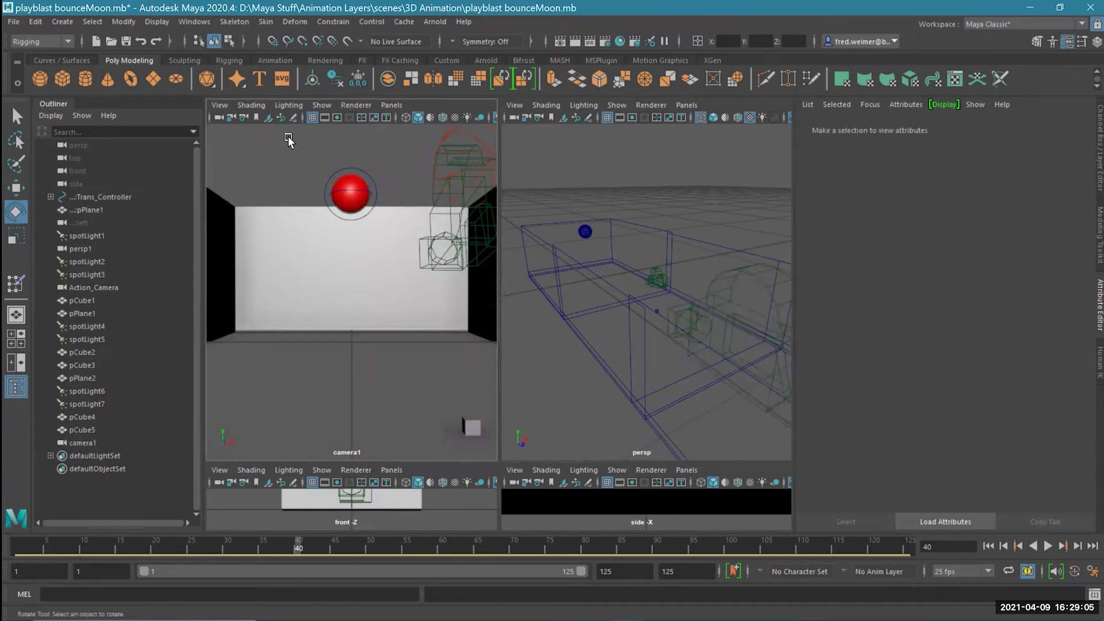
{"action": "key", "text": "6"}
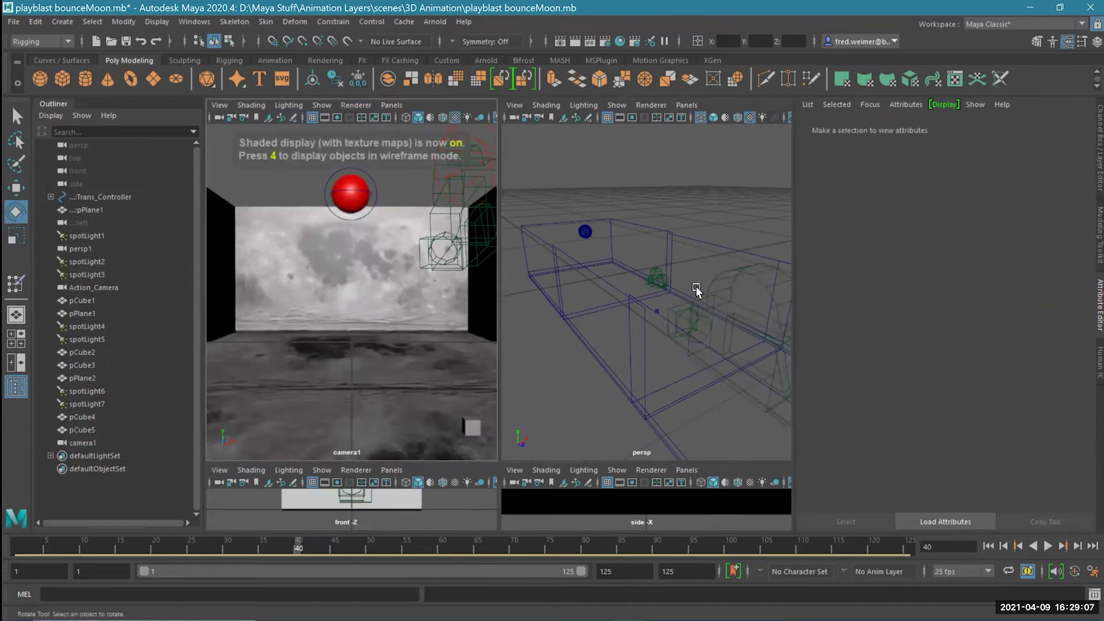
- Set a keyframe on camera1 at frame 40 and move the camera forward toward the ball
{"action": "left_click", "coordinate": [754, 274]}
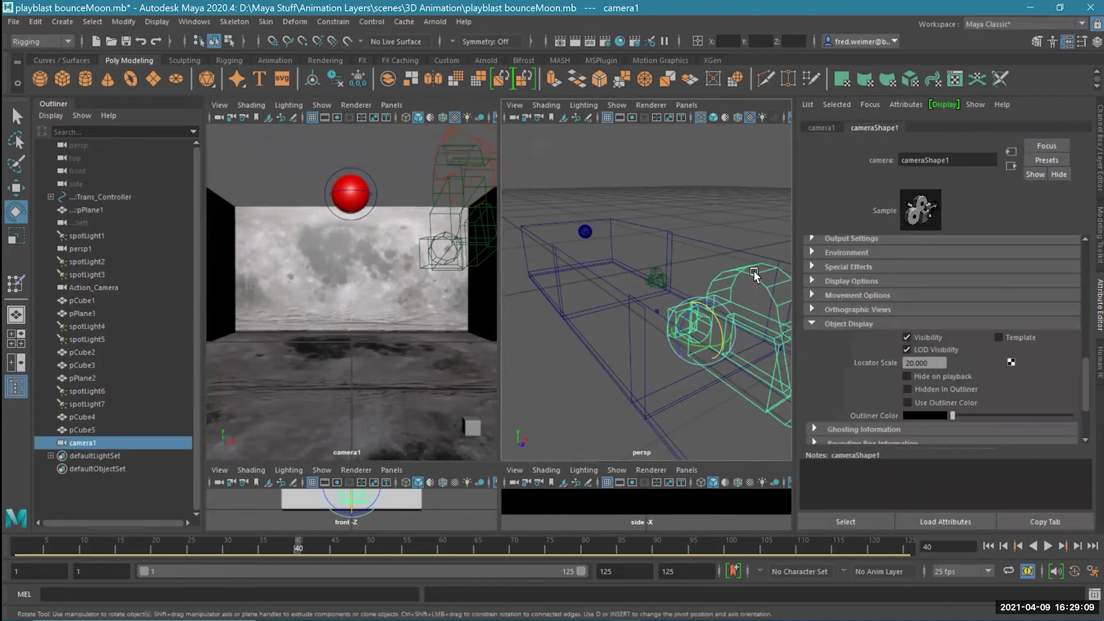
{"action": "key", "text": "s"}
{"action": "key", "text": "w"}
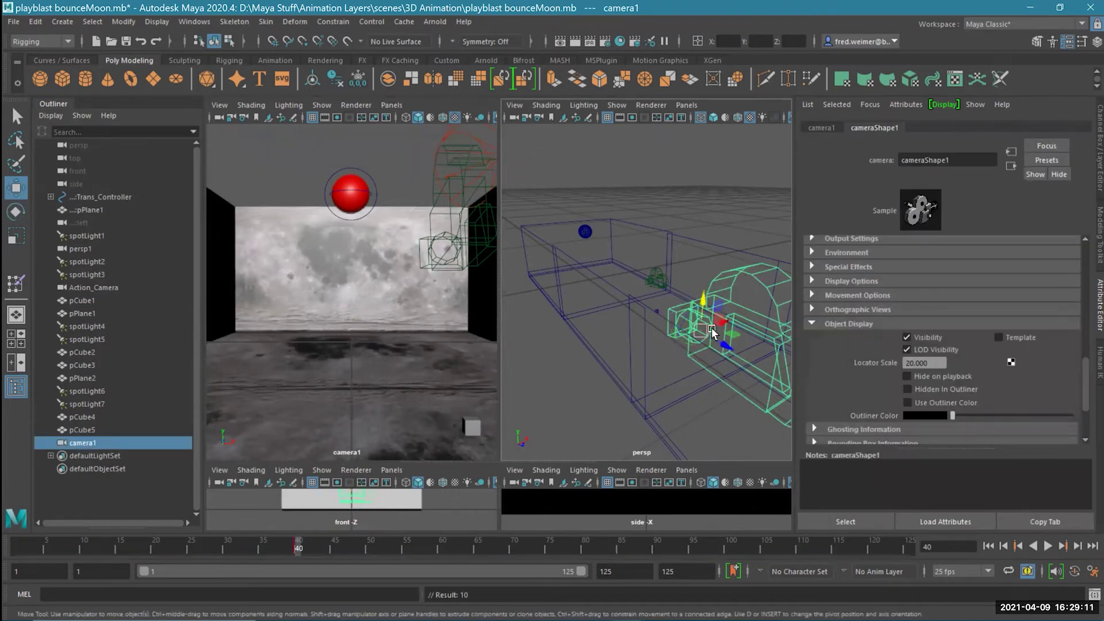
{"action": "left_click_drag", "start_coordinate": [712, 332], "coordinate": [649, 331]}
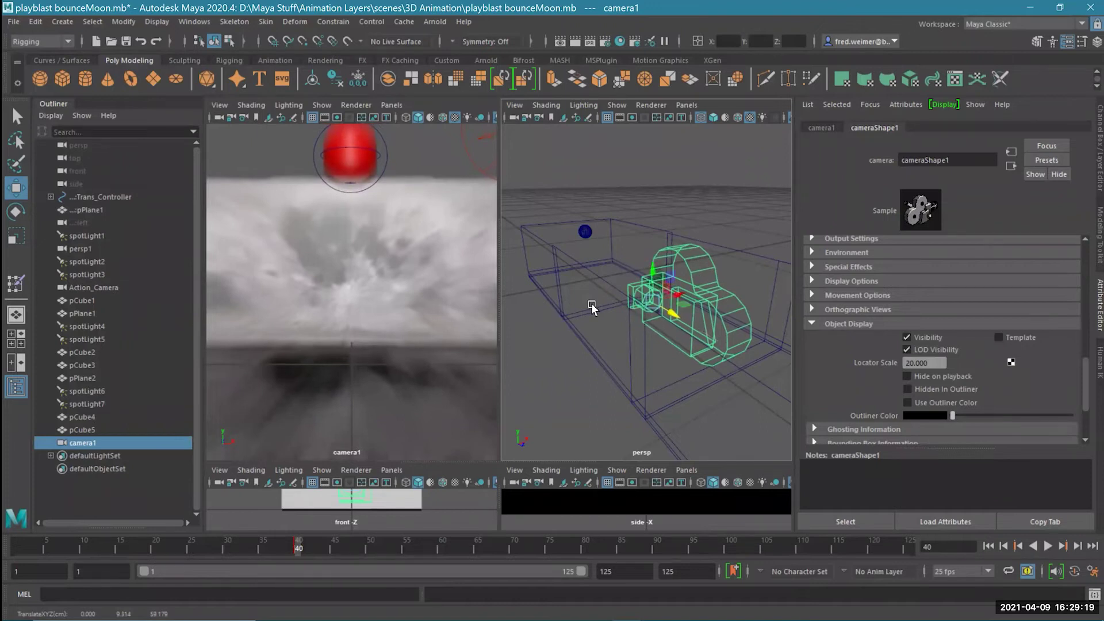
- Look through camera1's shape attributes and collapse the Object Display section, leaving nothing selected
{"action": "left_click", "coordinate": [584, 181]}
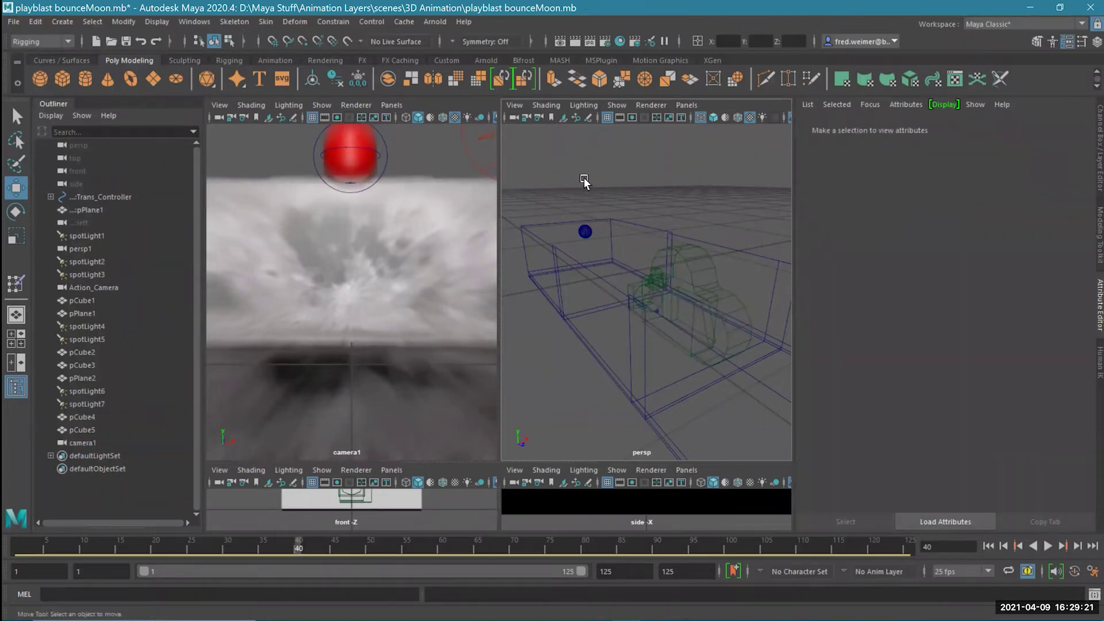
{"action": "left_click", "coordinate": [700, 272]}
{"action": "scroll", "coordinate": [856, 275], "scroll_direction": "down", "scroll_amount": 2}
{"action": "scroll", "coordinate": [857, 275], "scroll_direction": "up", "scroll_amount": 2}
{"action": "scroll", "coordinate": [861, 280], "scroll_direction": "up", "scroll_amount": 4}
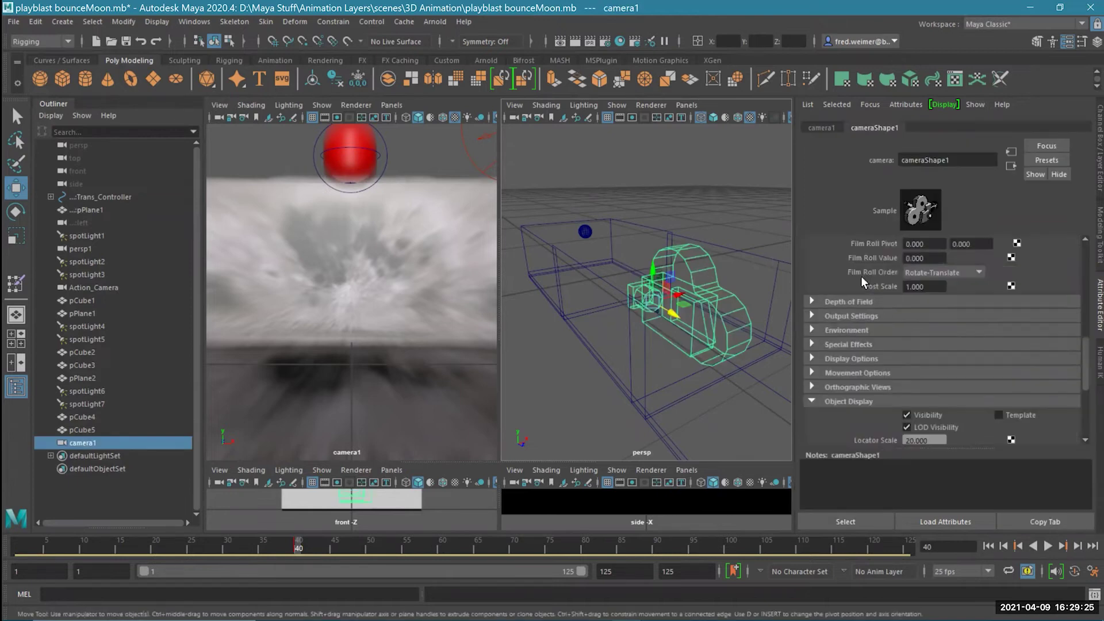
{"action": "scroll", "coordinate": [817, 310], "scroll_direction": "down", "scroll_amount": 3}
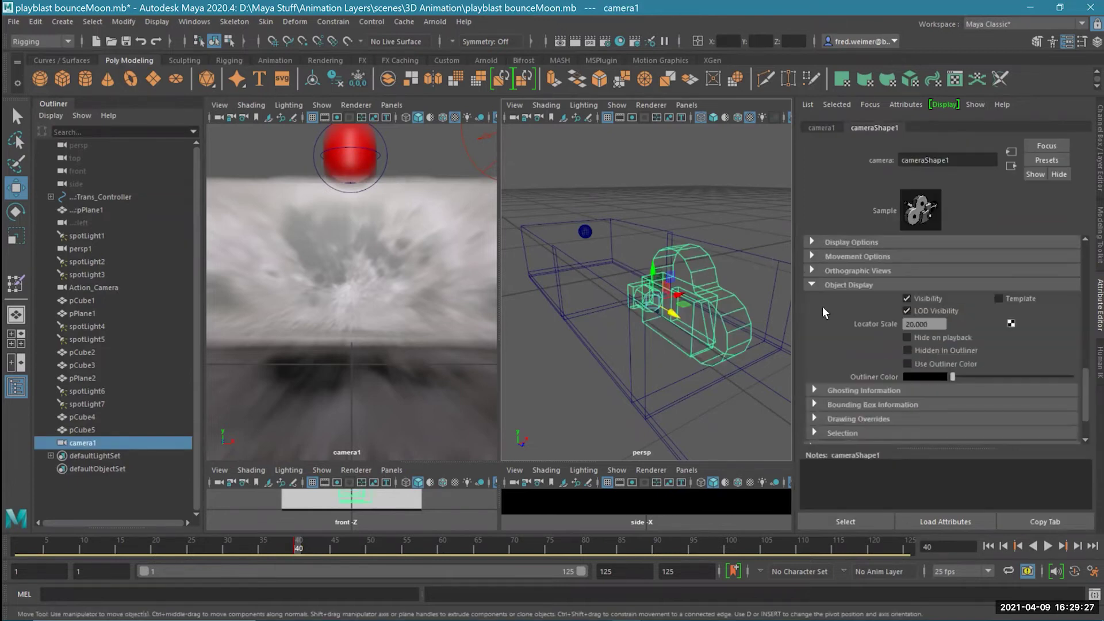
{"action": "left_click", "coordinate": [814, 285]}
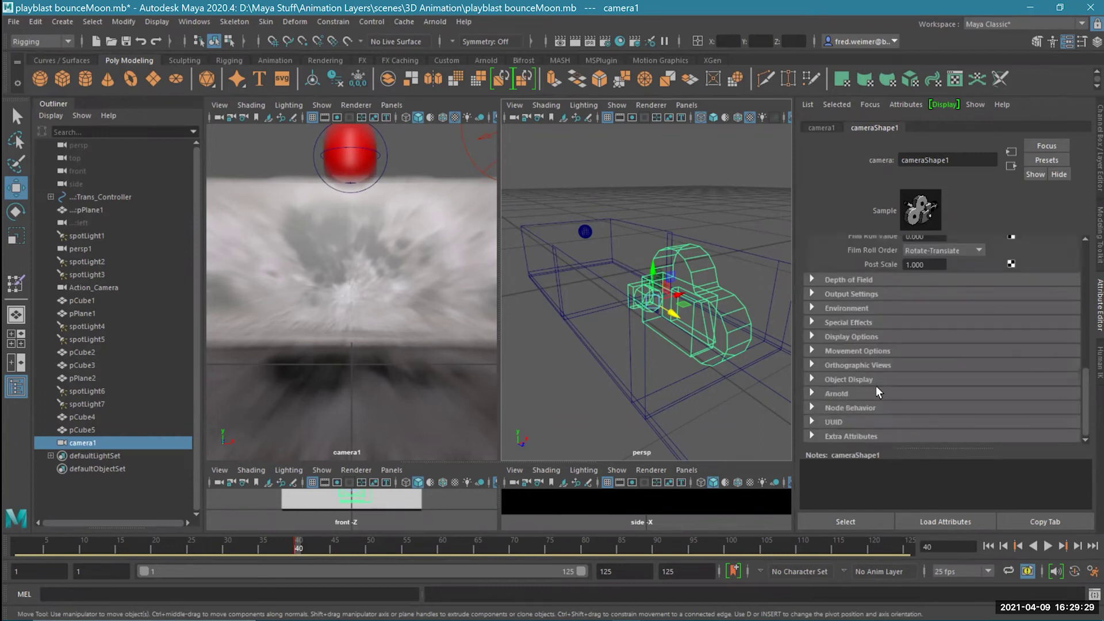
{"action": "scroll", "coordinate": [820, 338], "scroll_direction": "up", "scroll_amount": 5}
{"action": "scroll", "coordinate": [831, 325], "scroll_direction": "down", "scroll_amount": 5}
{"action": "left_click", "coordinate": [510, 240]}
{"action": "left_click", "coordinate": [441, 271]}
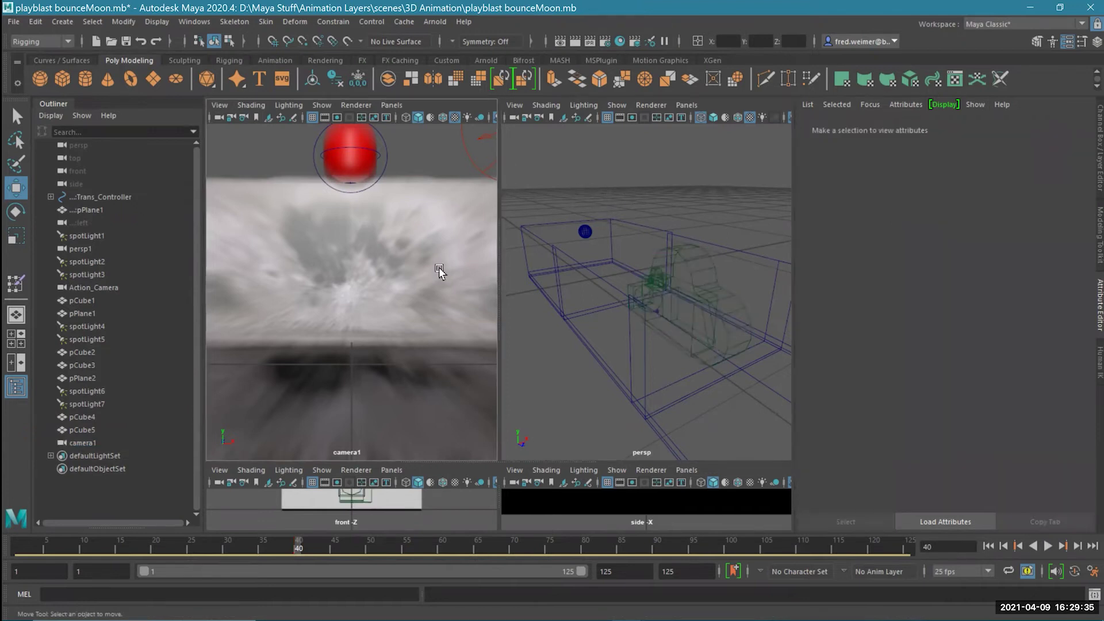
- Go back to frame 1 with nothing selected and open the Playblast options from the Animation menu set
{"action": "mouse_move", "coordinate": [19, 550]}
{"action": "left_mouse_down"}
{"action": "mouse_move", "coordinate": [715, 546]}
{"action": "mouse_move", "coordinate": [15, 545]}
{"action": "left_mouse_up"}
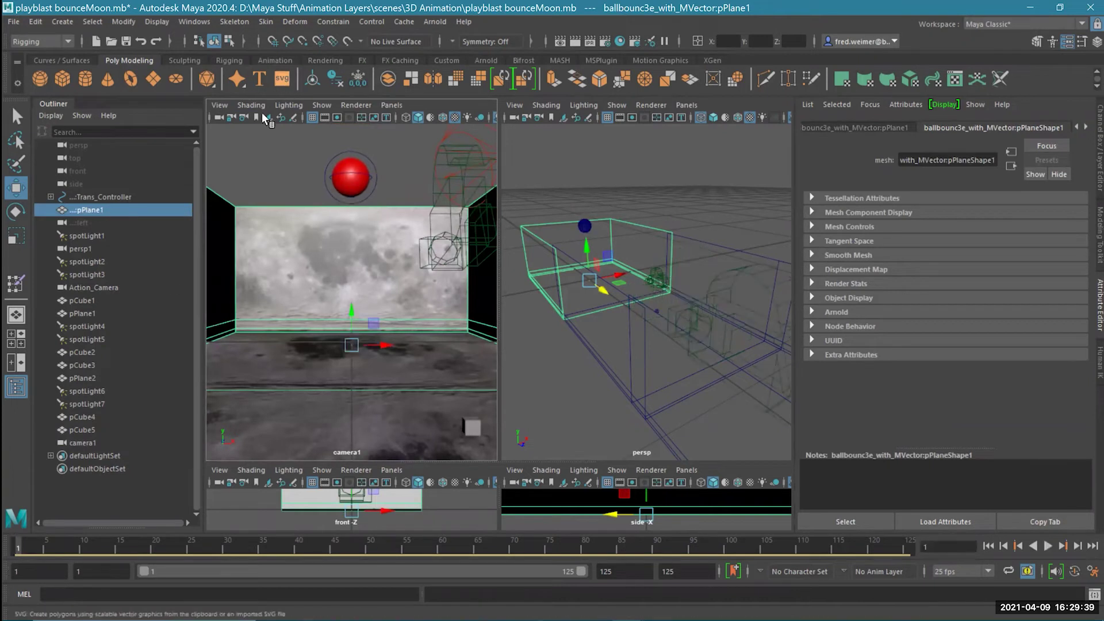
{"action": "left_click", "coordinate": [282, 164]}
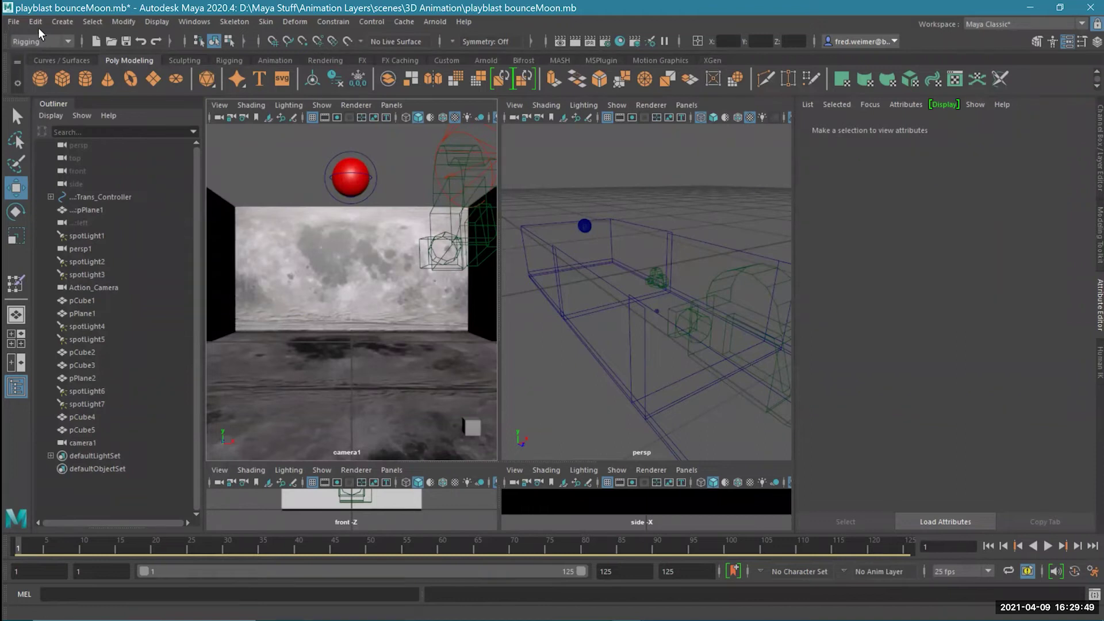
{"action": "left_click", "coordinate": [36, 43]}
{"action": "left_click", "coordinate": [29, 82]}
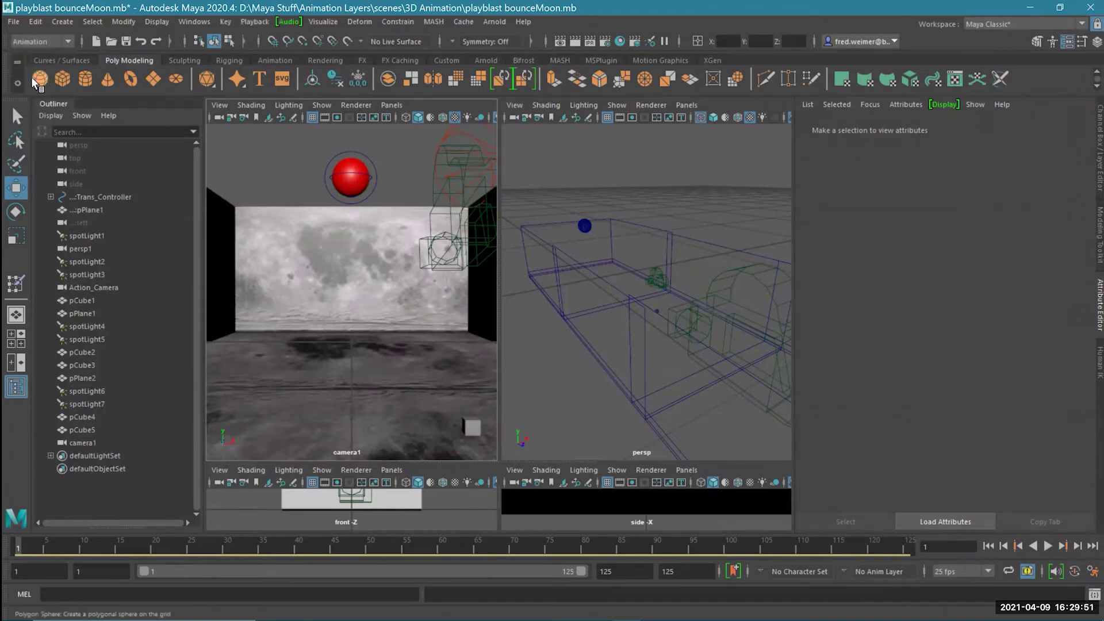
{"action": "left_click", "coordinate": [256, 21]}
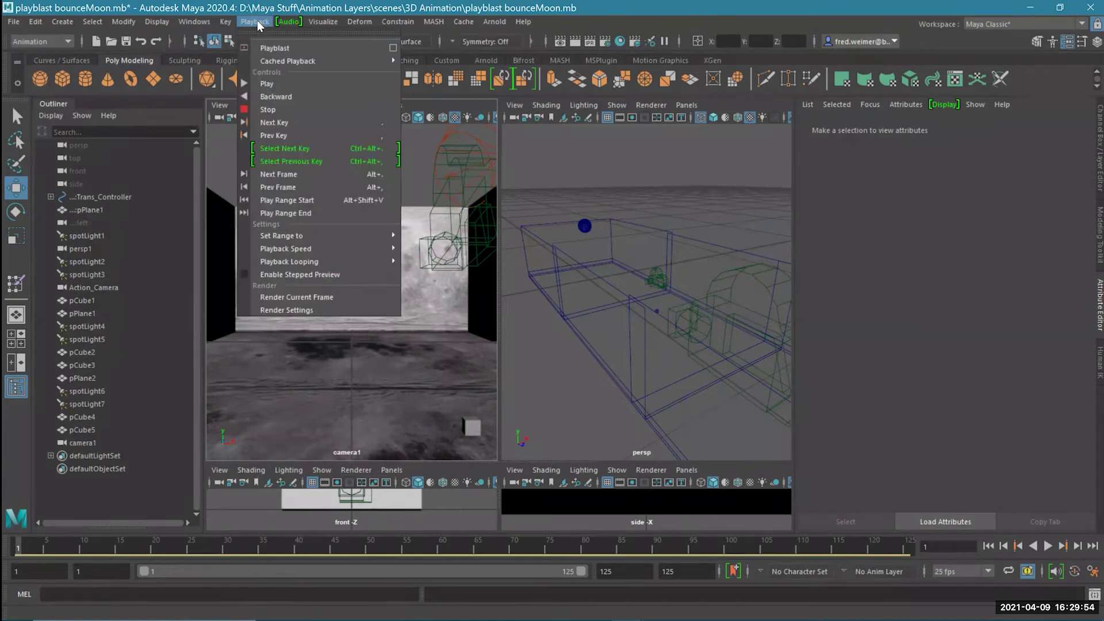
{"action": "left_click", "coordinate": [393, 50]}
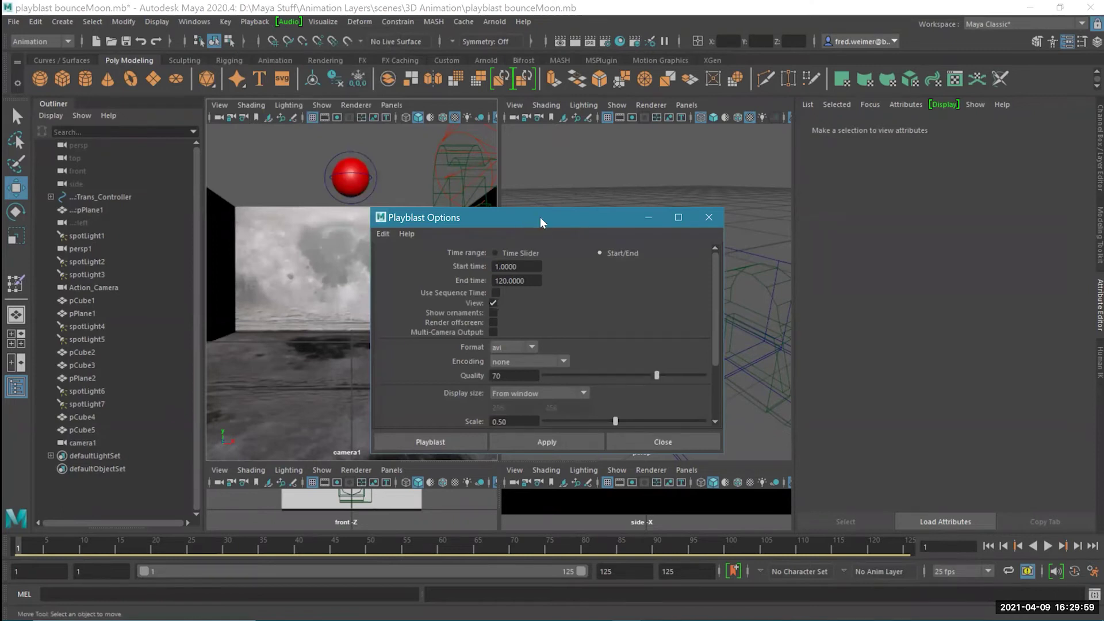
{"action": "left_click_drag", "start_coordinate": [539, 216], "coordinate": [681, 112]}
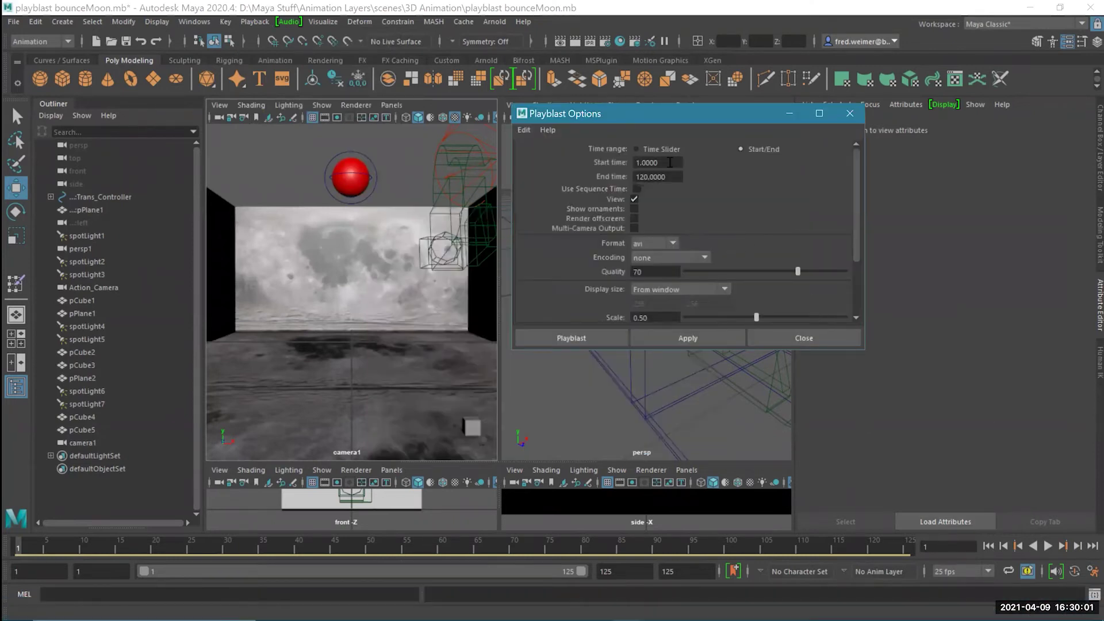
- Enable Use Sequence Time, set the playblast quality to 100 and maximize the camera1 view
{"action": "left_click", "coordinate": [637, 189]}
{"action": "left_click_drag", "start_coordinate": [654, 270], "coordinate": [619, 271]}
{"action": "type", "text": "100"}
{"action": "left_click", "coordinate": [338, 246]}
{"action": "key", "text": "space"}
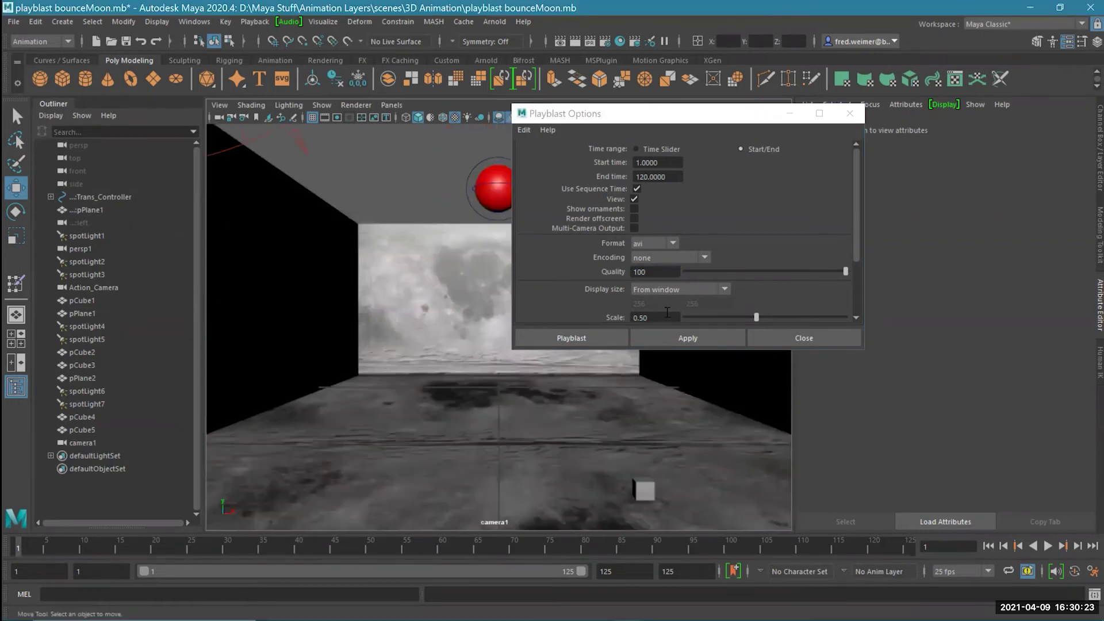
{"action": "scroll", "coordinate": [669, 294], "scroll_direction": "down", "scroll_amount": 3}
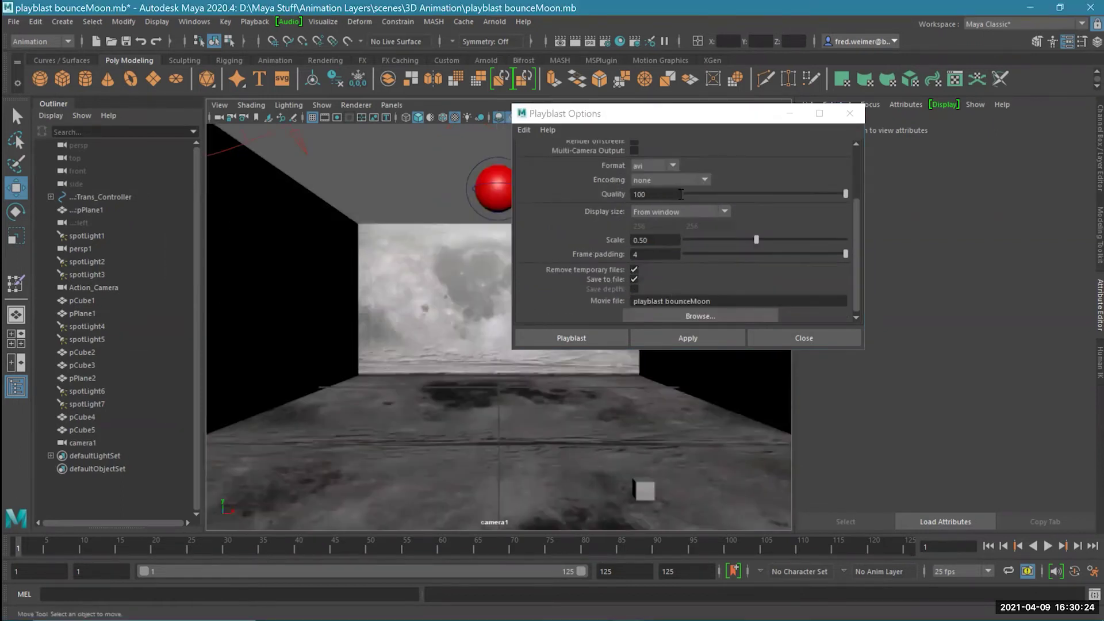
{"action": "left_click", "coordinate": [723, 212]}
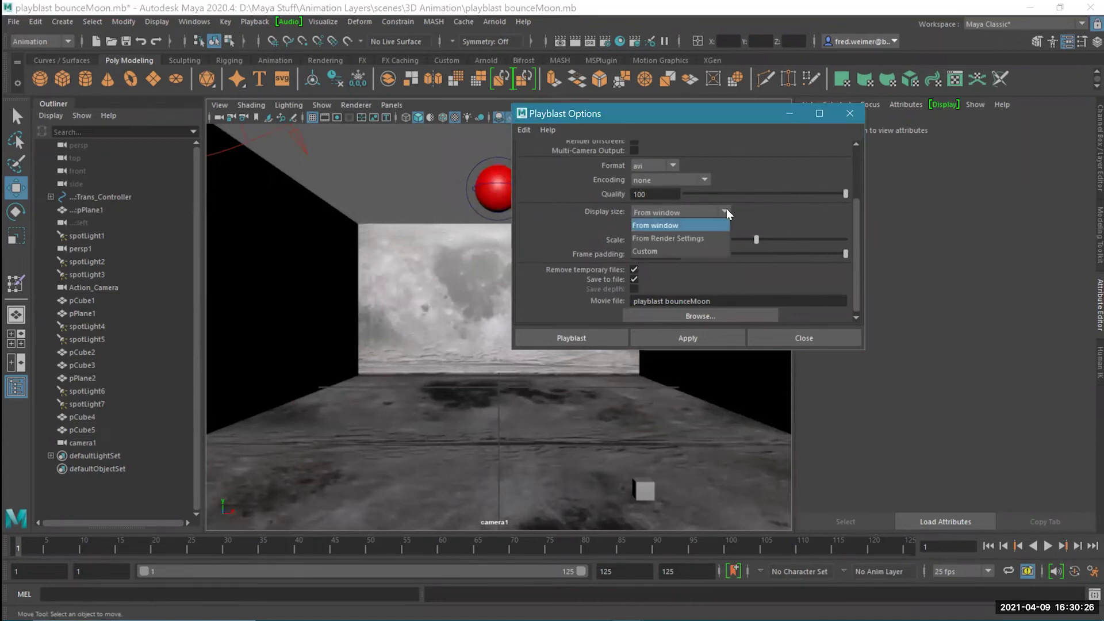
{"action": "left_click", "coordinate": [670, 251]}
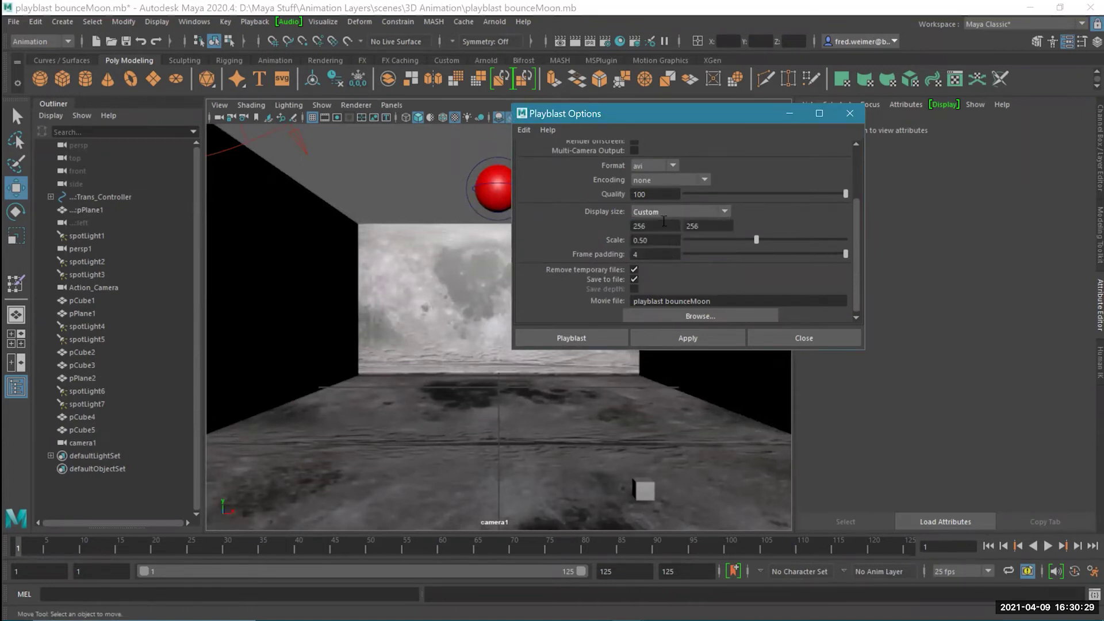
{"action": "left_click", "coordinate": [660, 211]}
{"action": "left_click", "coordinate": [666, 224]}
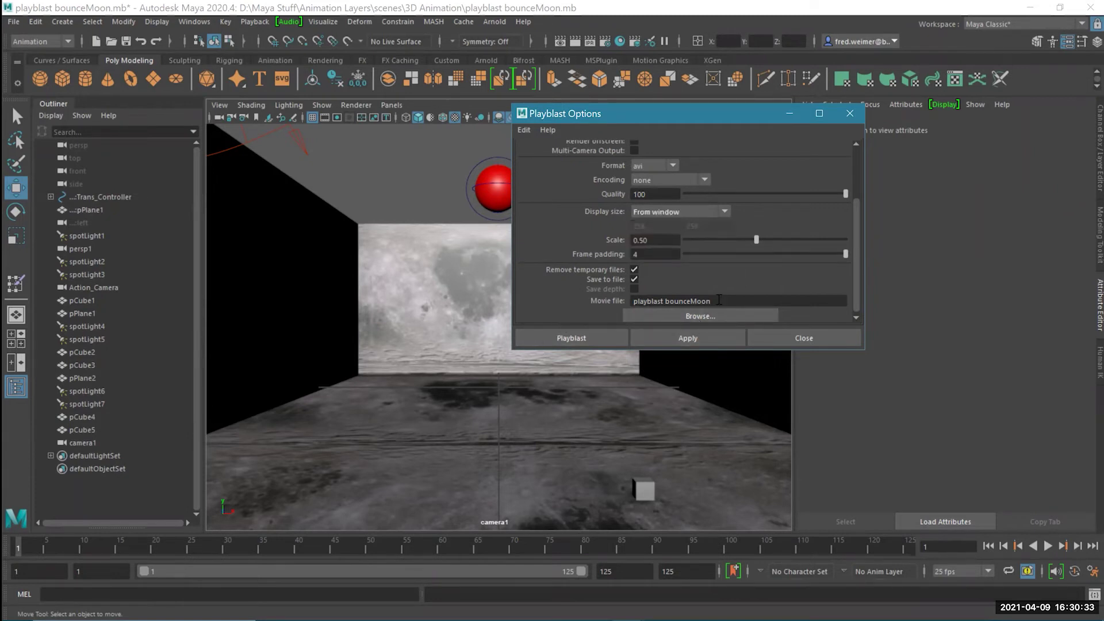
- Set the playblast movie file to moonbounce on the Desktop
{"action": "left_click_drag", "start_coordinate": [718, 299], "coordinate": [589, 289]}
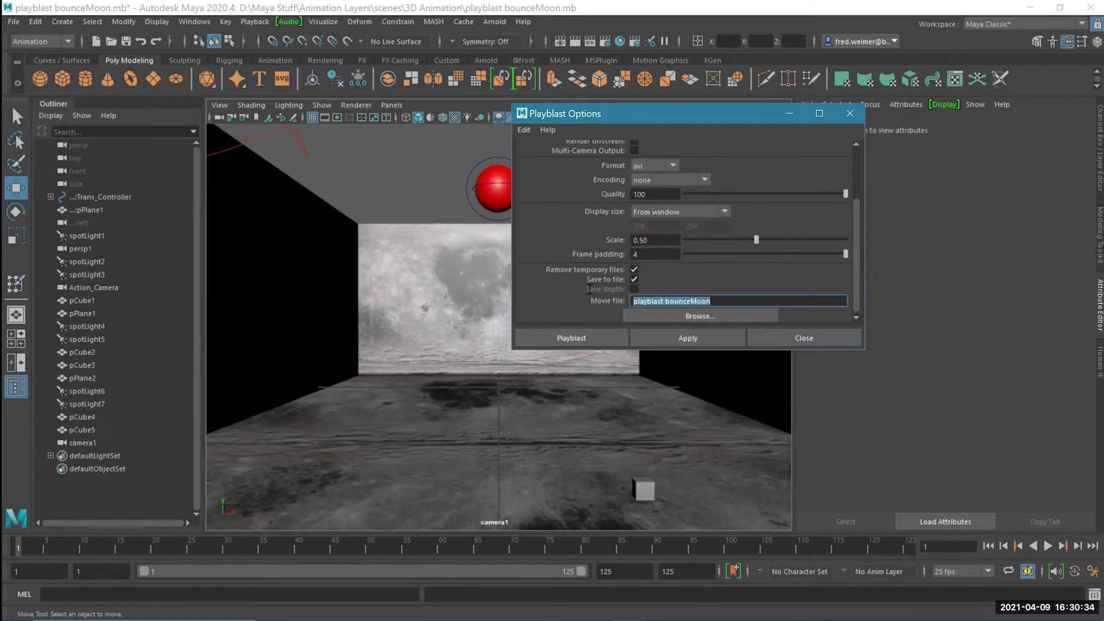
{"action": "left_click", "coordinate": [661, 314]}
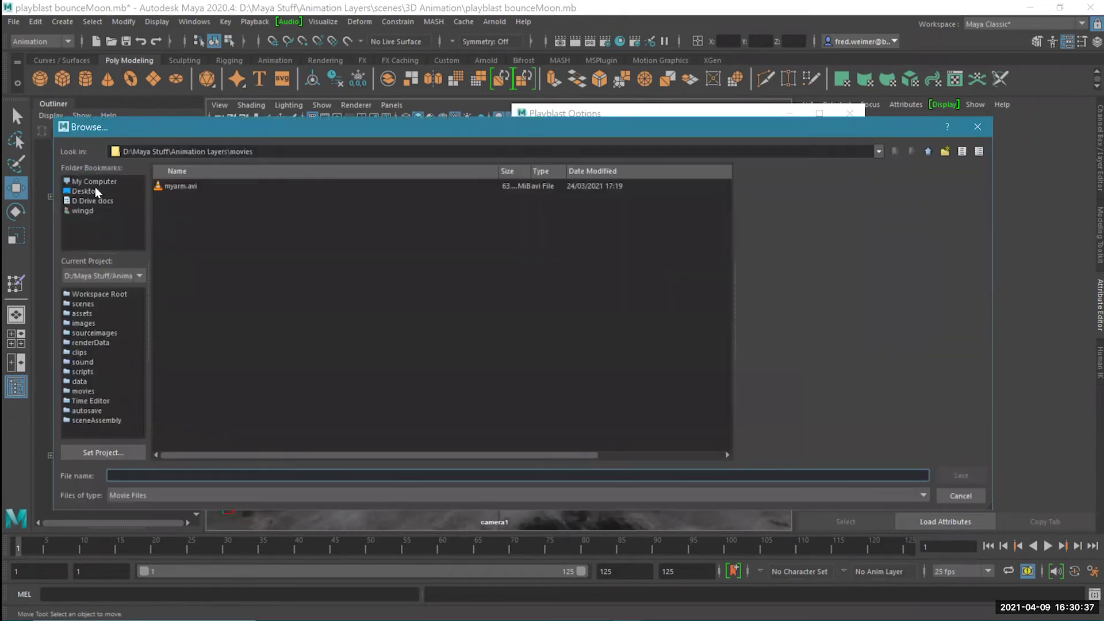
{"action": "left_click", "coordinate": [93, 192]}
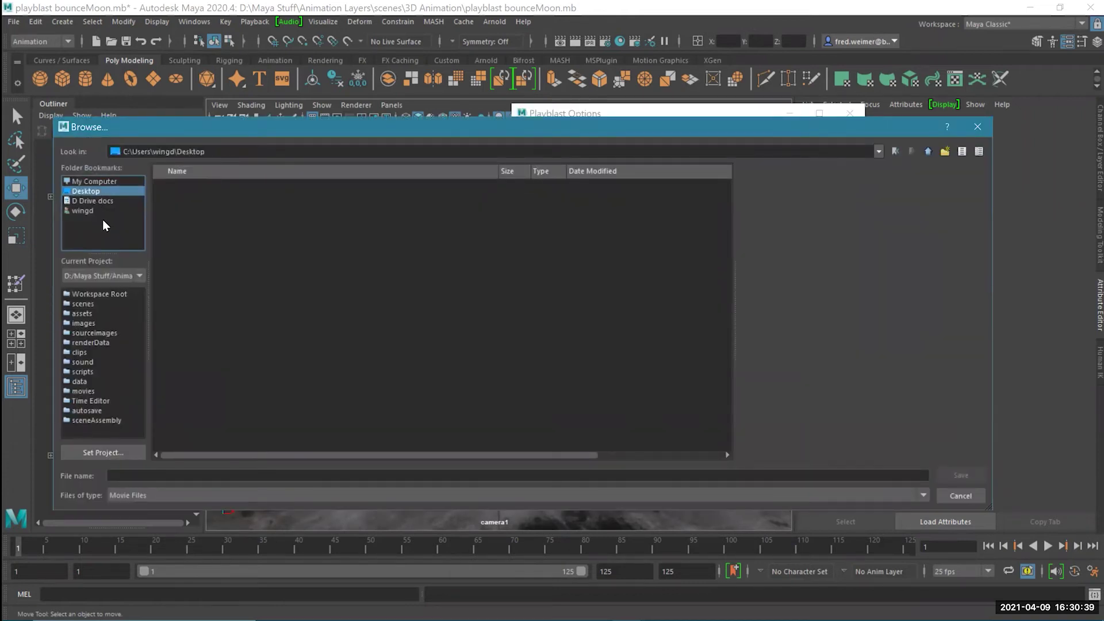
{"action": "left_click", "coordinate": [166, 476]}
{"action": "type", "text": "moonbounce"}
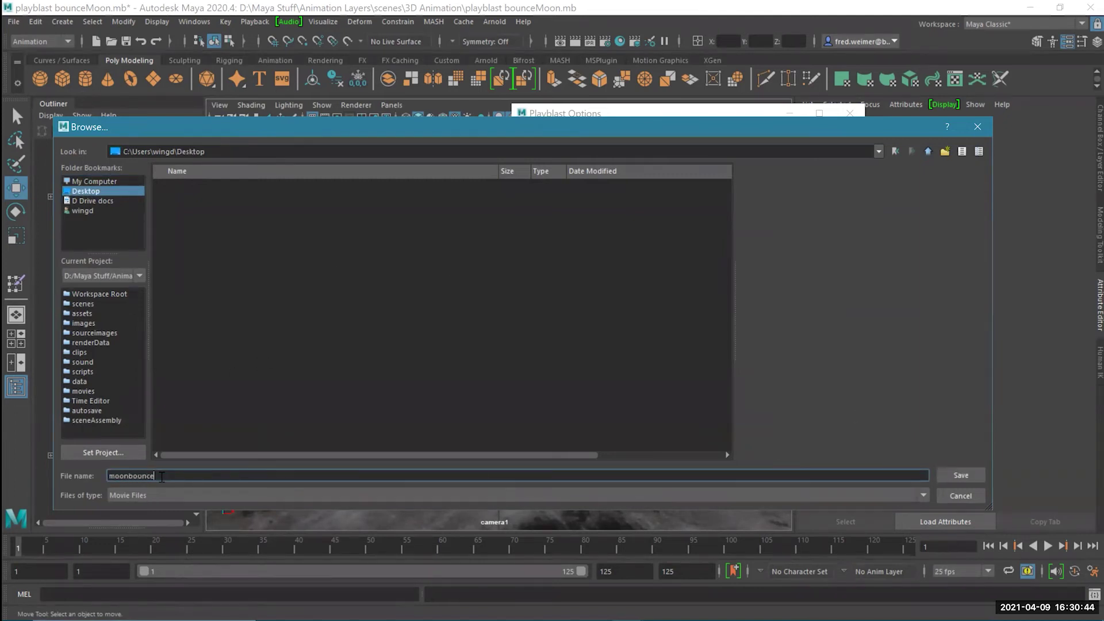
{"action": "key", "text": "Return"}
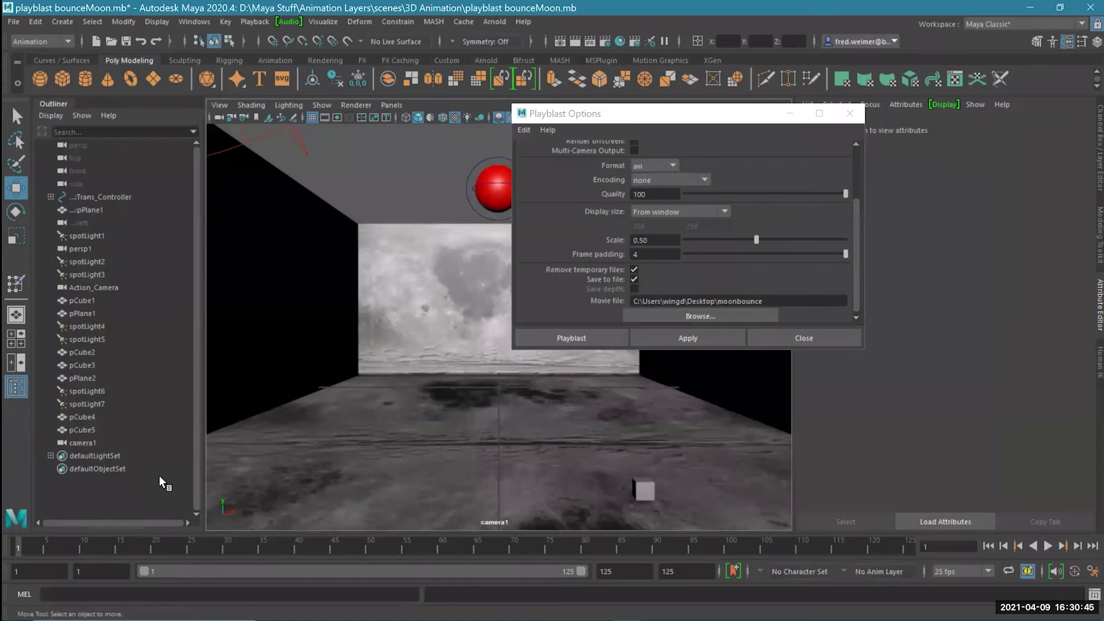
- Create the playblast, watch moonbounce.avi in the media player and close the player
{"action": "left_click", "coordinate": [585, 337]}
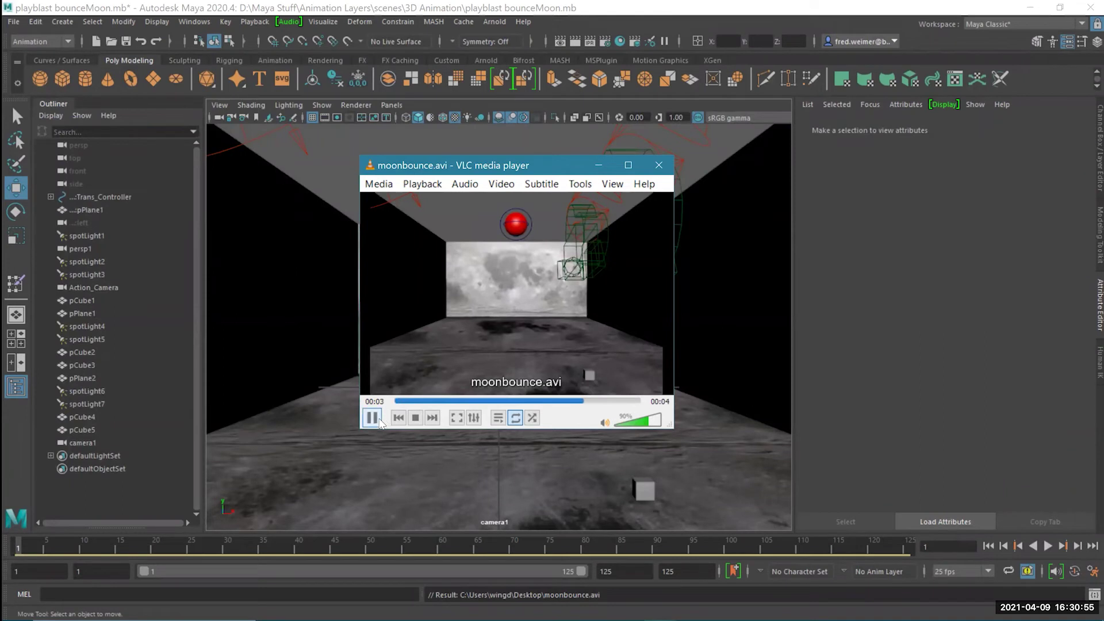
{"action": "left_click", "coordinate": [372, 417]}
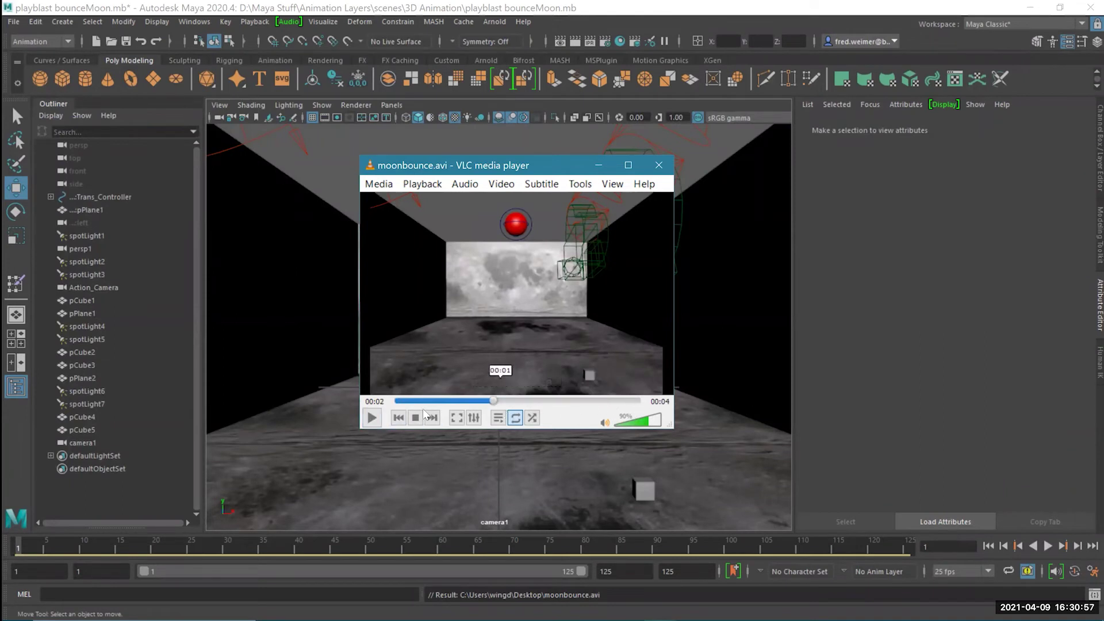
{"action": "left_click", "coordinate": [659, 165]}
- Play the animation, stop at frame 27 and lower the Viewport 2.0 motion blur Shutter Open Fraction to 0.090
{"action": "key", "text": "alt+v"}
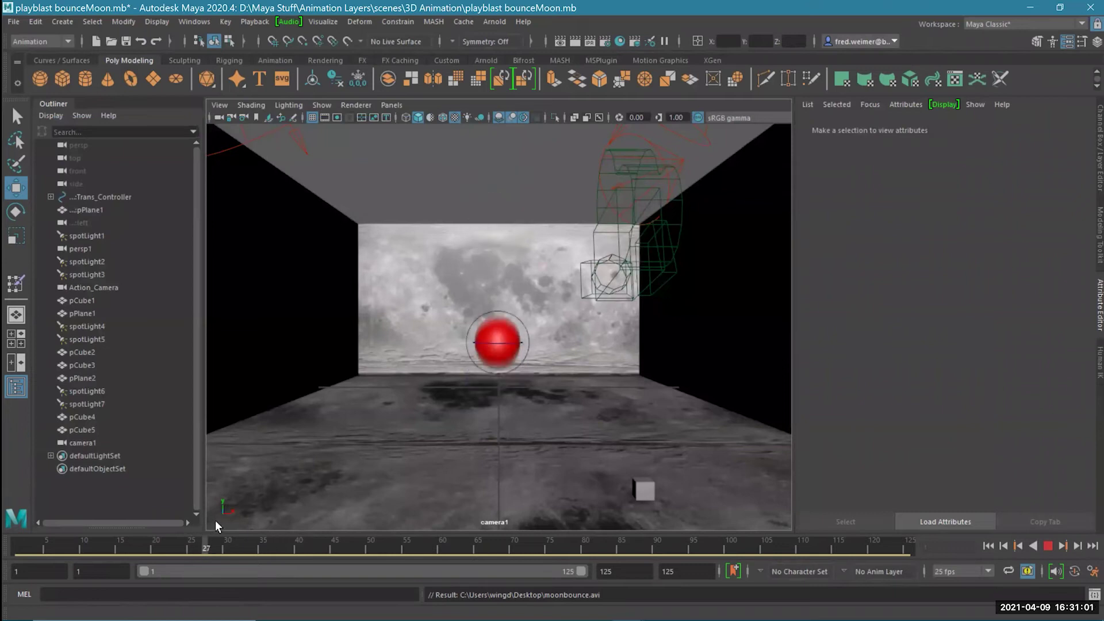
{"action": "mouse_move", "coordinate": [219, 507]}
{"action": "left_mouse_down"}
{"action": "mouse_move", "coordinate": [188, 509]}
{"action": "mouse_move", "coordinate": [200, 504]}
{"action": "left_mouse_up"}
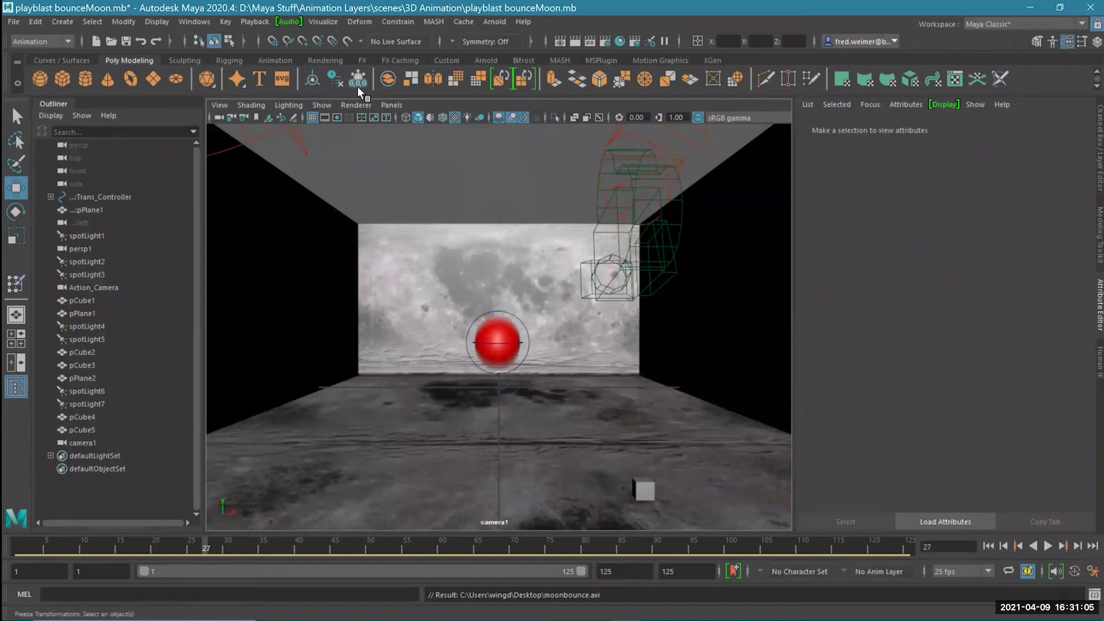
{"action": "left_click", "coordinate": [355, 105]}
{"action": "left_click", "coordinate": [429, 127]}
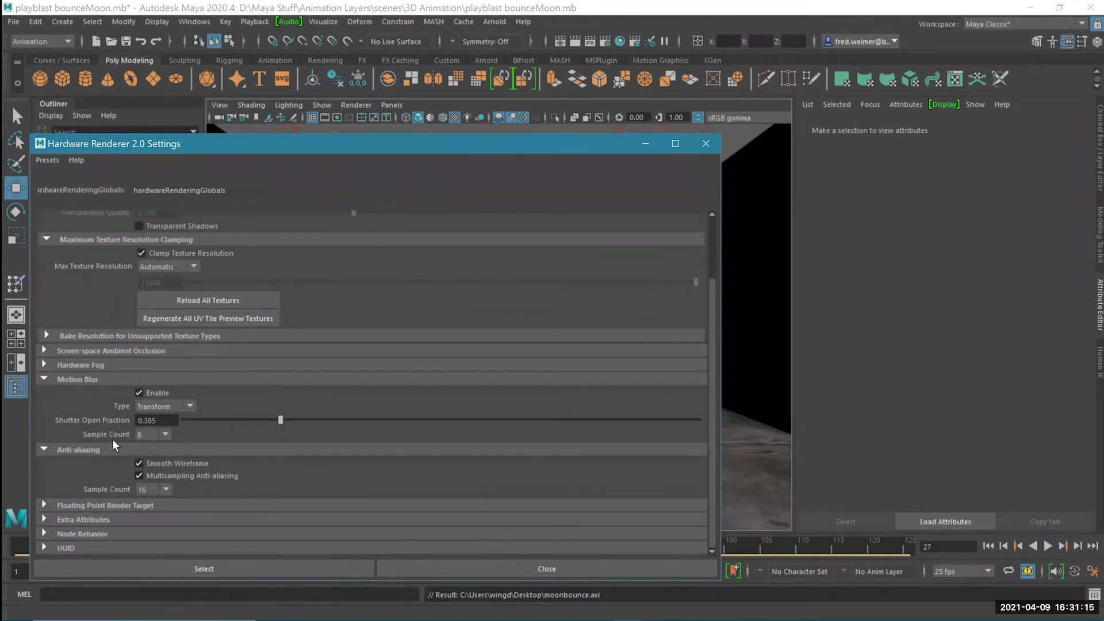
{"action": "left_click", "coordinate": [181, 406]}
{"action": "left_click", "coordinate": [187, 403]}
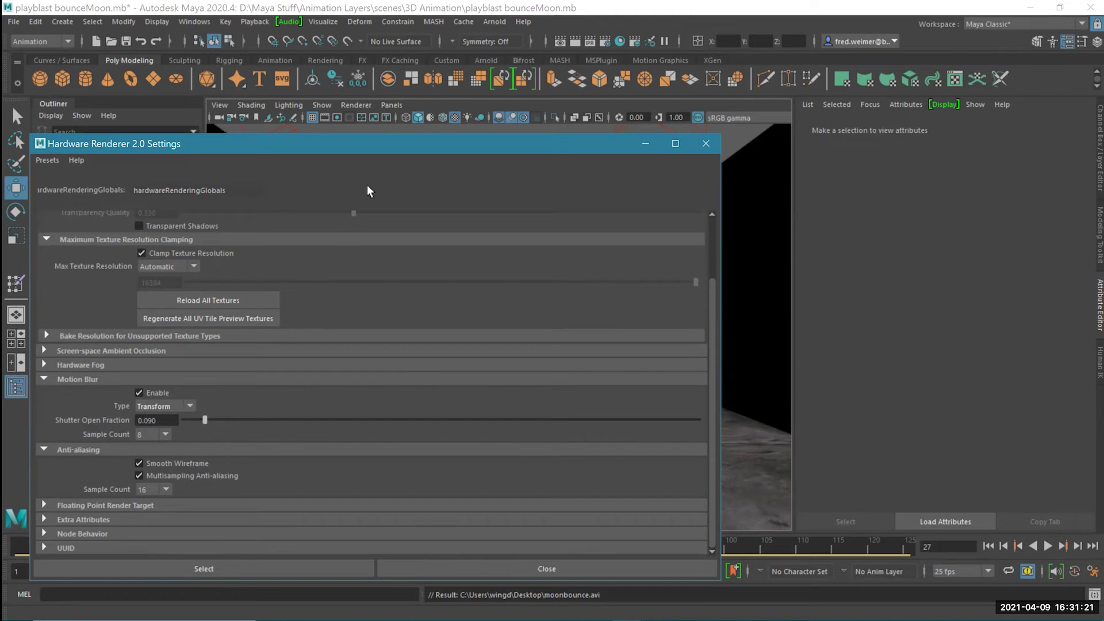
- Set the motion blur Shutter Open Fraction to 0.128 while viewing the ball at frame 26, and close the renderer settings
{"action": "left_click_drag", "start_coordinate": [322, 143], "coordinate": [853, 103]}
{"action": "mouse_move", "coordinate": [380, 546]}
{"action": "left_mouse_down"}
{"action": "mouse_move", "coordinate": [148, 549]}
{"action": "mouse_move", "coordinate": [197, 546]}
{"action": "left_mouse_up"}
{"action": "left_click_drag", "start_coordinate": [732, 377], "coordinate": [745, 381]}
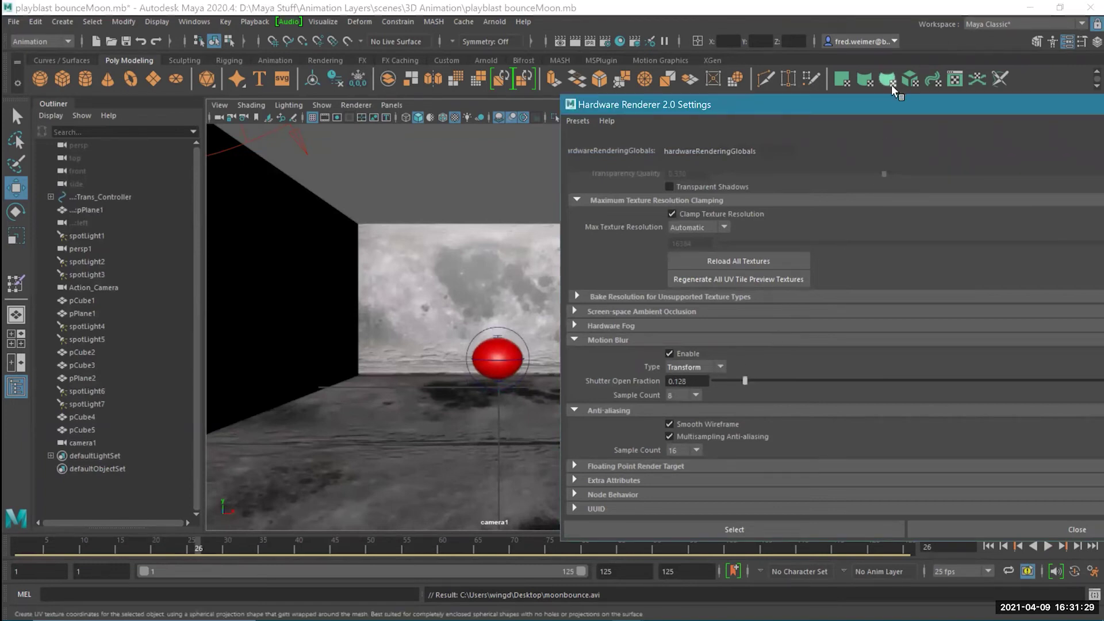
{"action": "left_click_drag", "start_coordinate": [854, 112], "coordinate": [458, 109]}
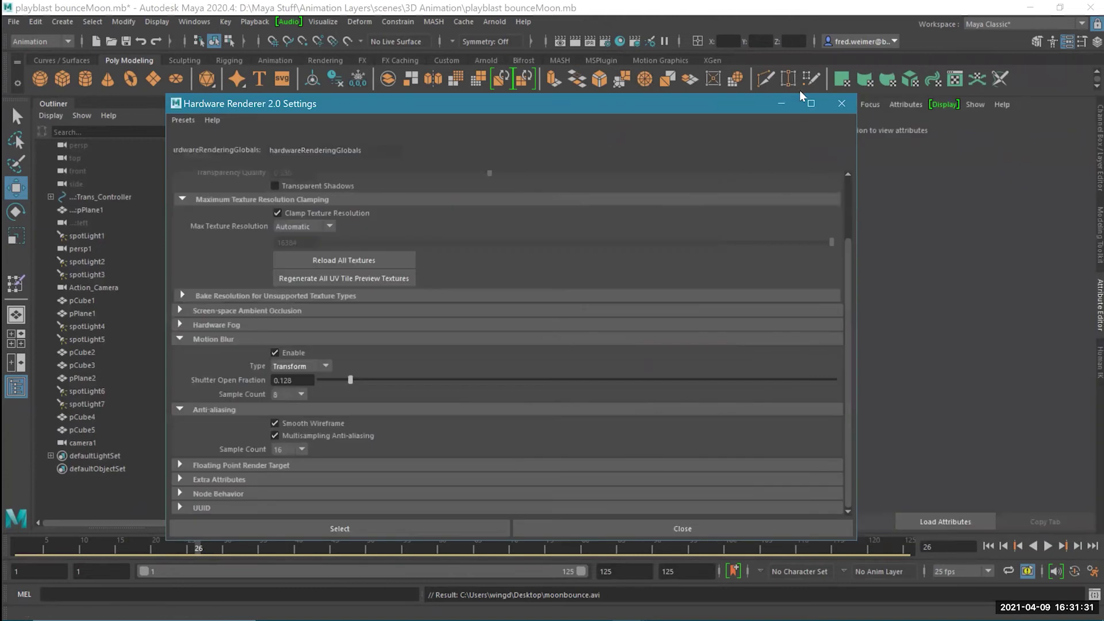
{"action": "left_click", "coordinate": [842, 105]}
- Play and scrub the animation in the camera1 view up to frame 43 to check the ball's motion
{"action": "left_click", "coordinate": [1047, 545]}
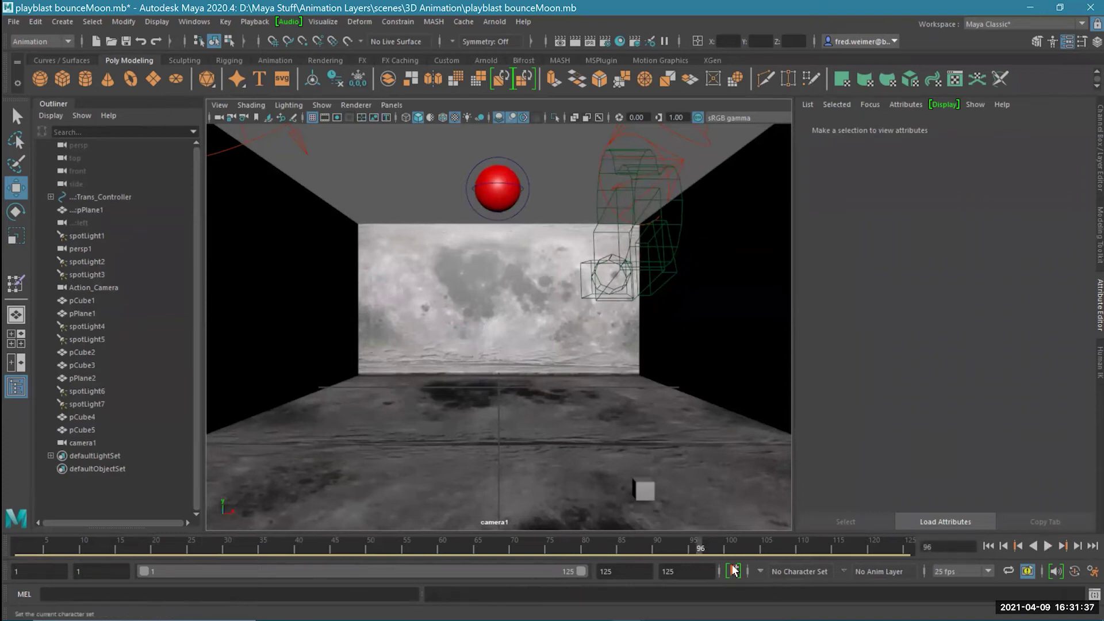
{"action": "left_click", "coordinate": [377, 541]}
{"action": "mouse_move", "coordinate": [377, 541]}
{"action": "left_mouse_down"}
{"action": "mouse_move", "coordinate": [179, 545]}
{"action": "mouse_move", "coordinate": [371, 541]}
{"action": "mouse_move", "coordinate": [301, 543]}
{"action": "mouse_move", "coordinate": [320, 542]}
{"action": "left_mouse_up"}
{"action": "left_click", "coordinate": [1048, 546]}
{"action": "left_click", "coordinate": [957, 548]}
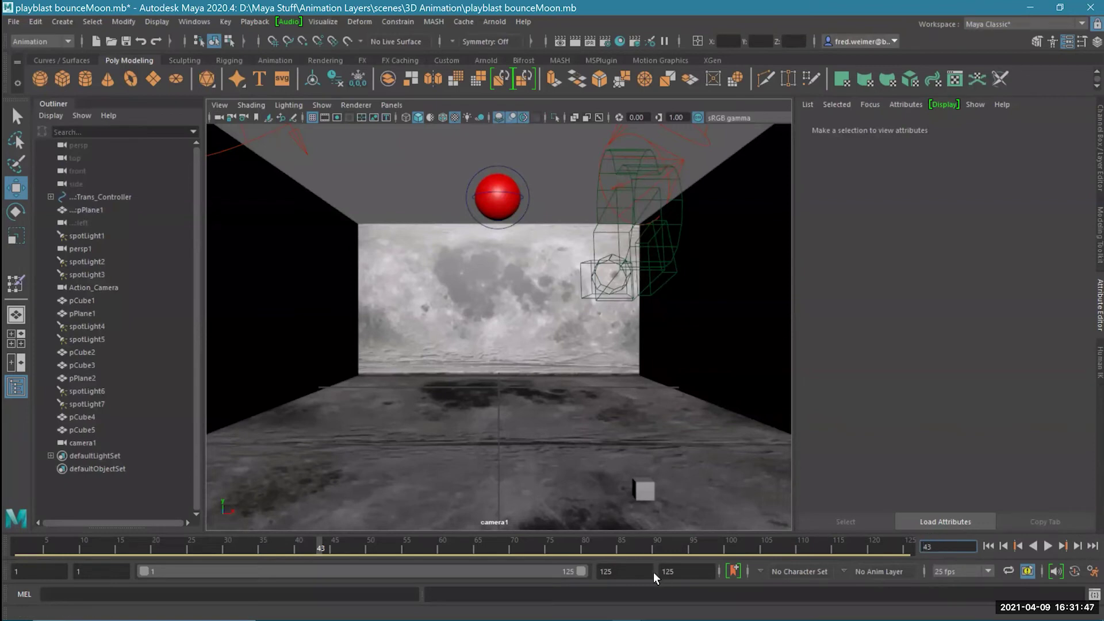
- Set both the playback end and the animation end to frame 50
{"action": "left_click", "coordinate": [604, 572]}
{"action": "type", "text": "50"}
{"action": "key", "text": "Tab"}
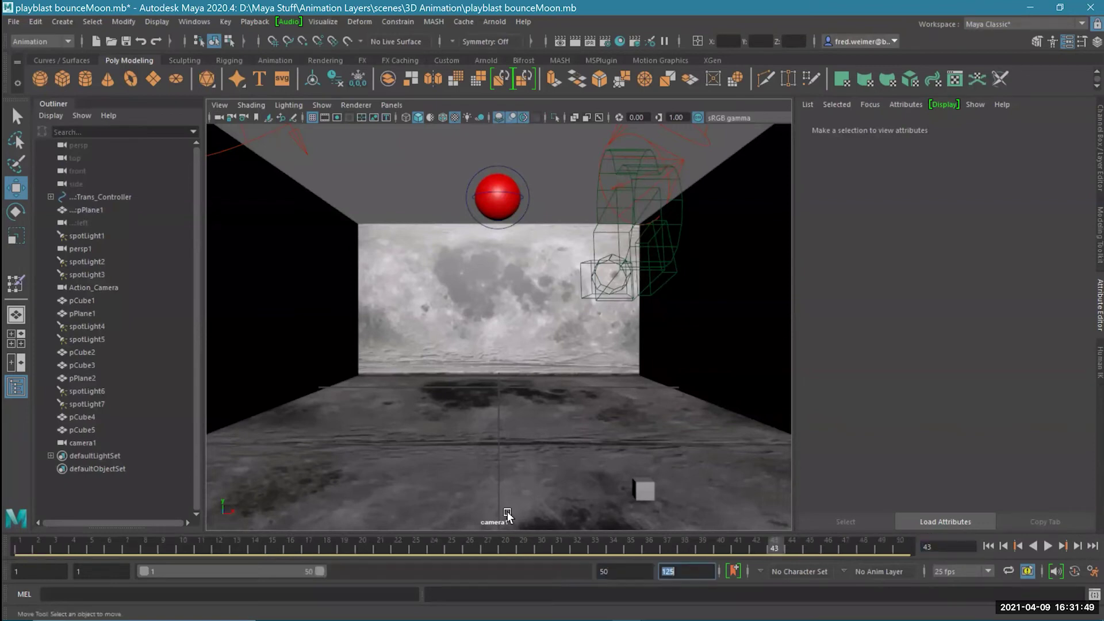
{"action": "type", "text": "50"}
{"action": "key", "text": "Return"}
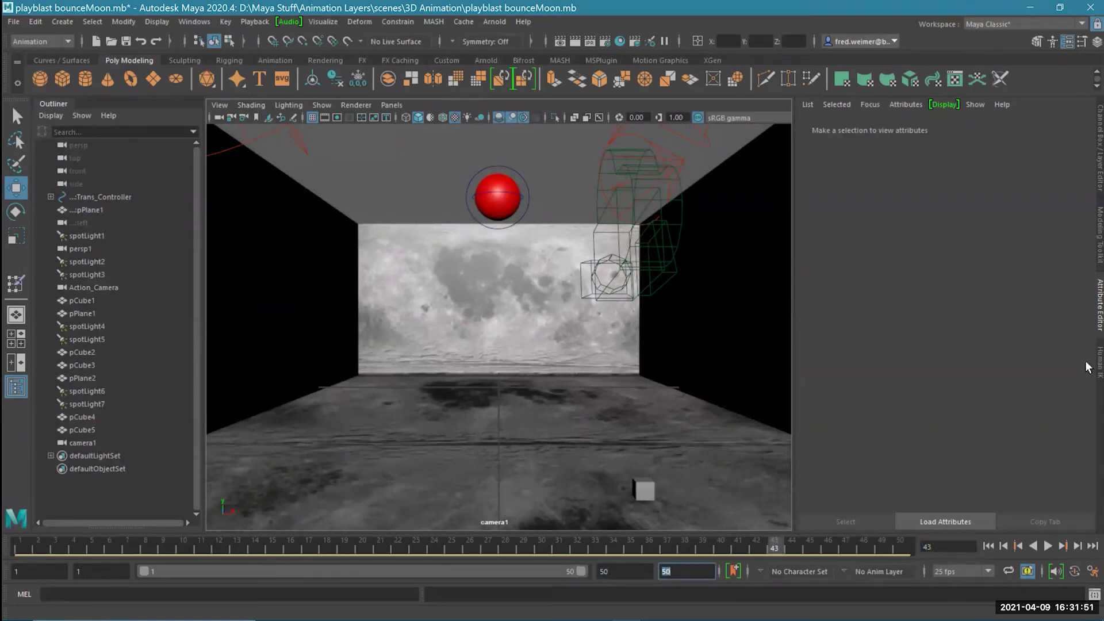
- Play the shortened animation from its first frame and stop it
{"action": "left_click", "coordinate": [986, 546]}
{"action": "left_click", "coordinate": [1048, 546]}
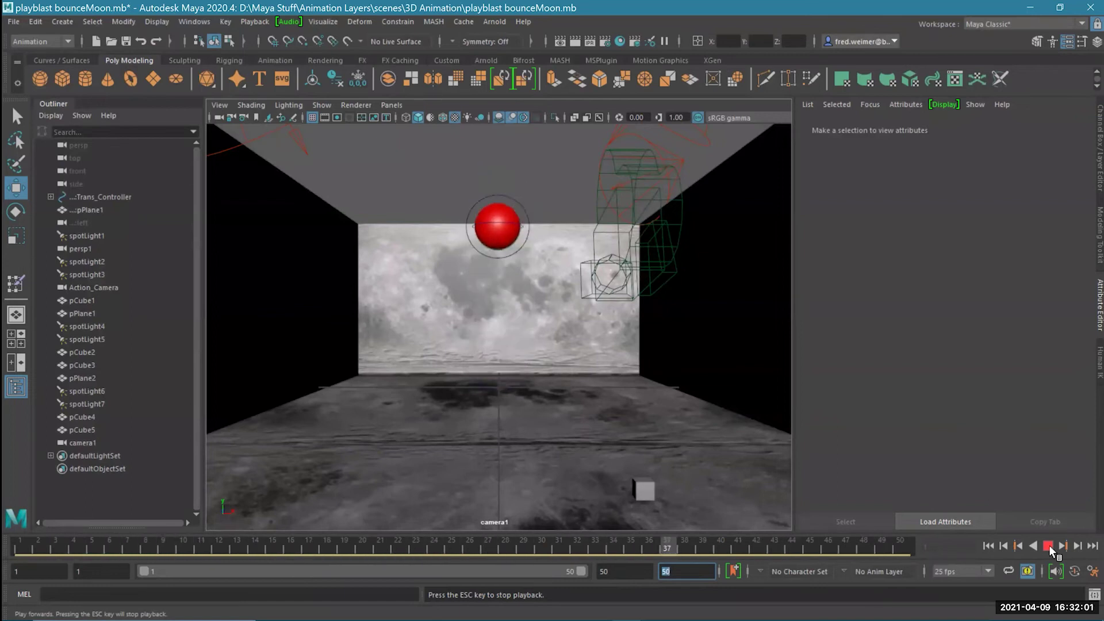
{"action": "left_click", "coordinate": [1049, 545]}
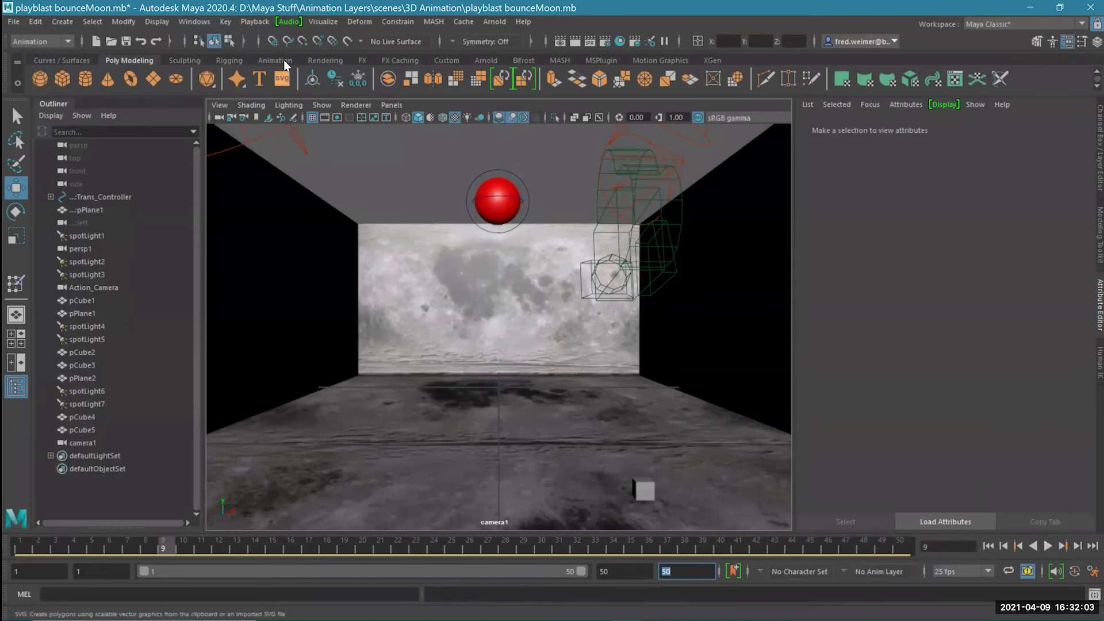
- Set the playblast to a Start/End time range from frame 1 to 50 with Use Sequence Time off
{"action": "left_click", "coordinate": [157, 23]}
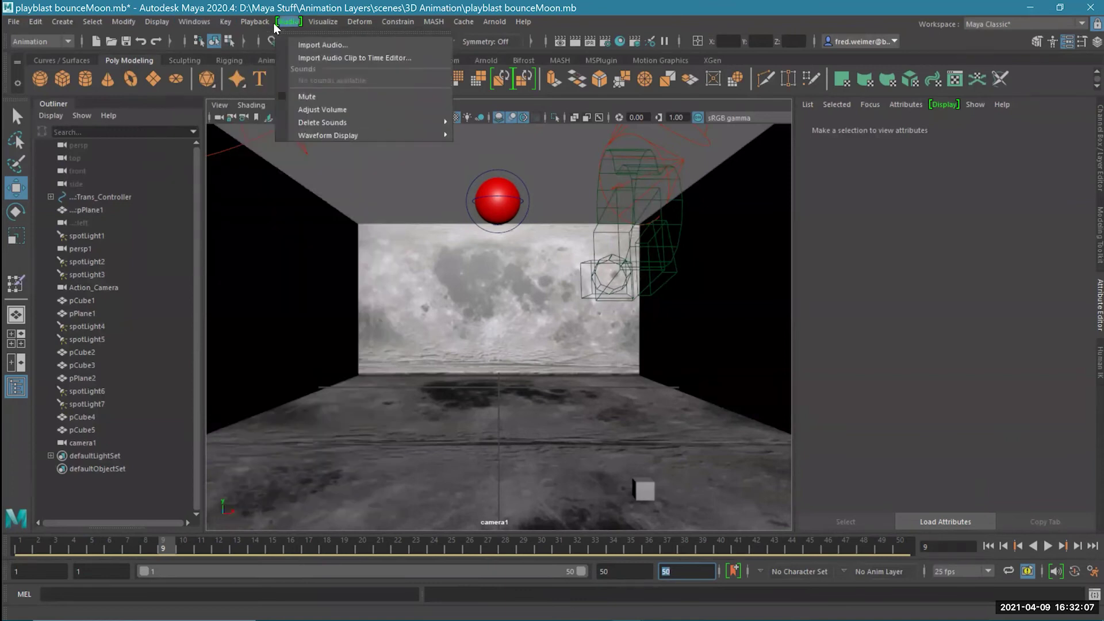
{"action": "mouse_move", "coordinate": [255, 21]}
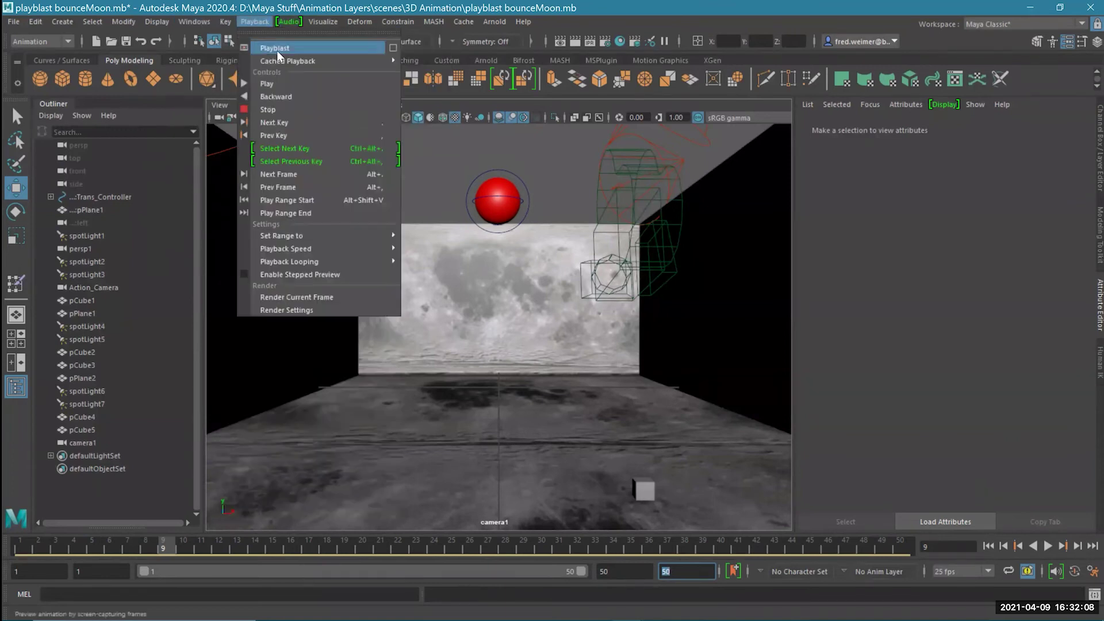
{"action": "left_click", "coordinate": [395, 47]}
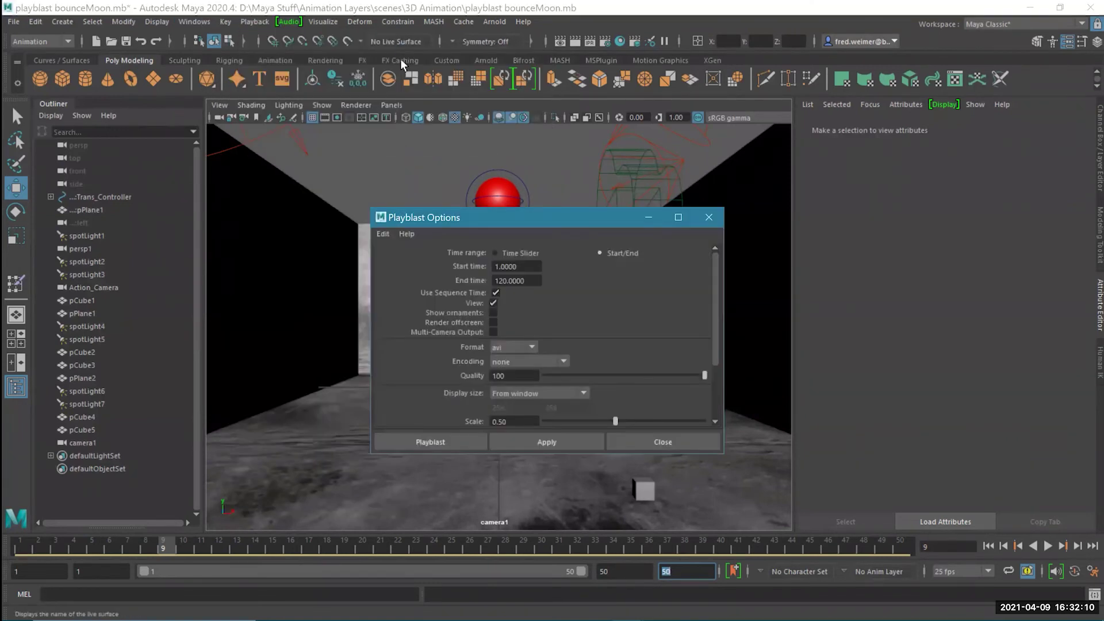
{"action": "left_click", "coordinate": [523, 253]}
{"action": "left_click", "coordinate": [612, 253]}
{"action": "double_click", "coordinate": [536, 280]}
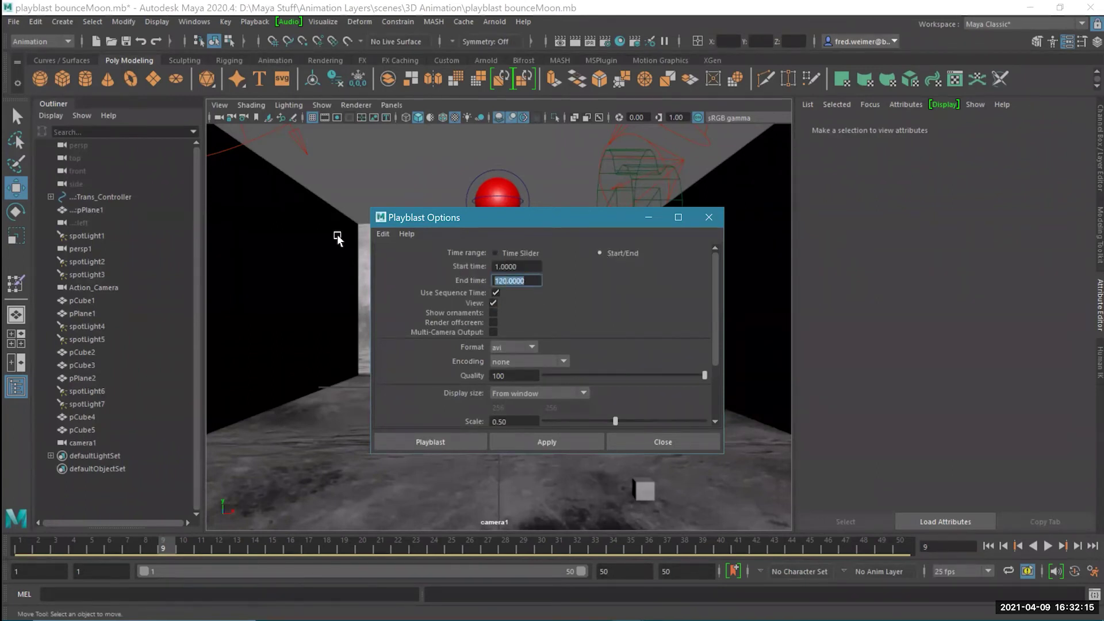
{"action": "type", "text": "50"}
{"action": "double_click", "coordinate": [529, 266]}
{"action": "type", "text": "1"}
{"action": "key", "text": "Return"}
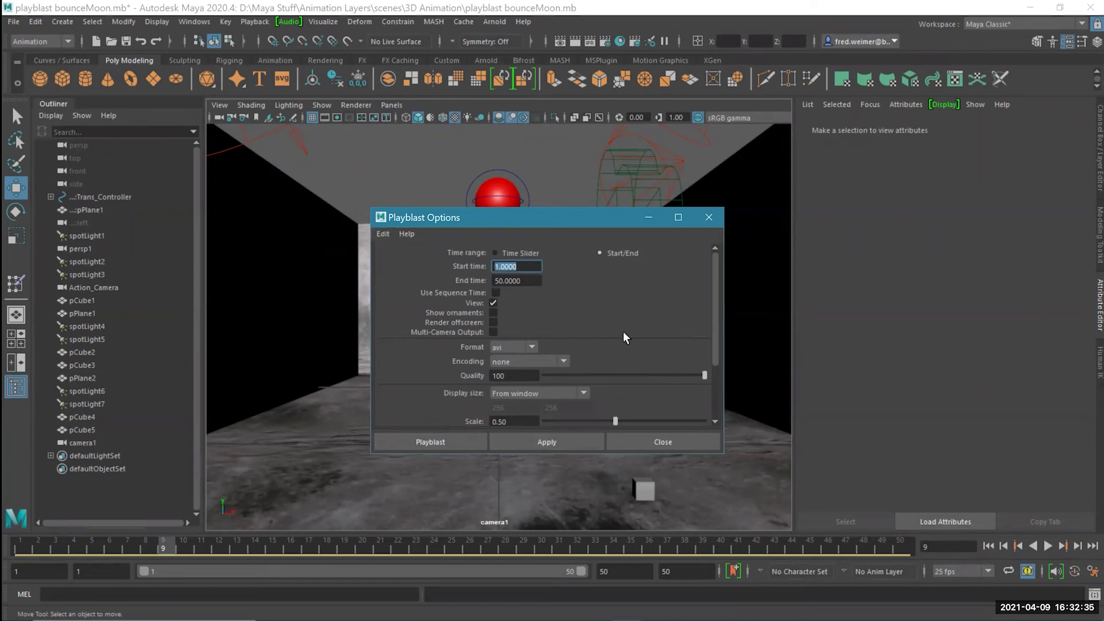
- Create the playblast, overwrite the existing moonbounce.avi, and close the media player after watching the clip
{"action": "left_click", "coordinate": [569, 442]}
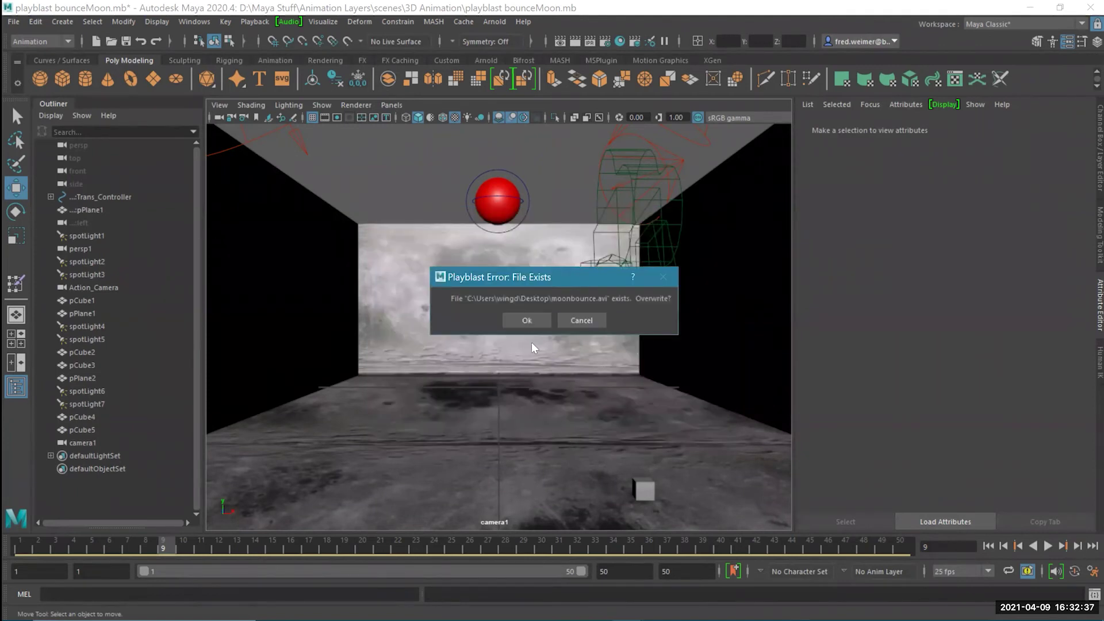
{"action": "left_click", "coordinate": [520, 320]}
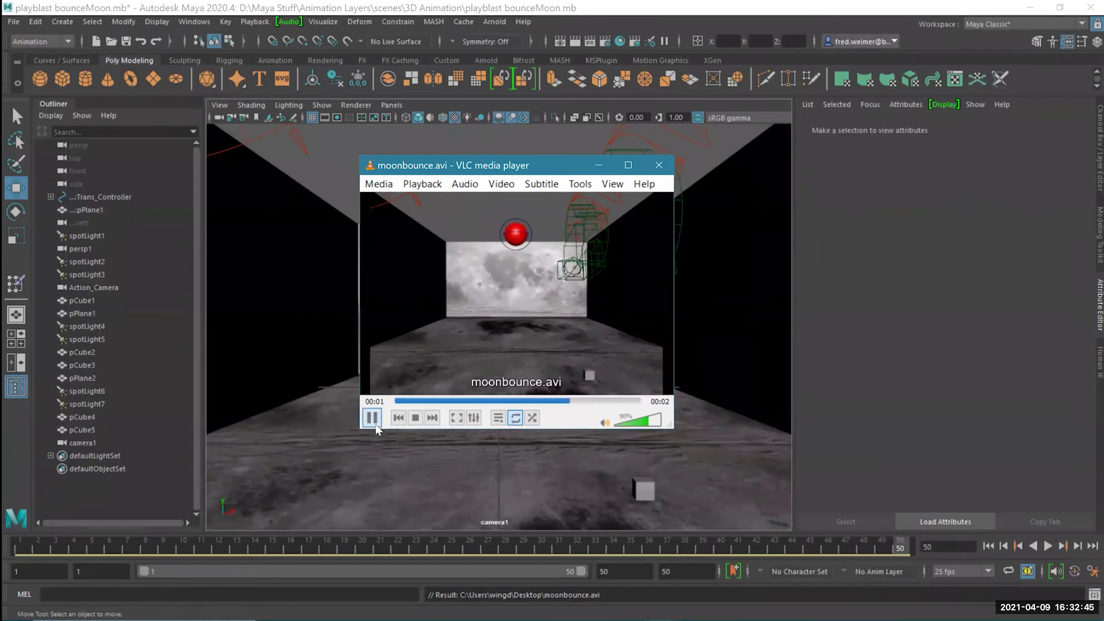
{"action": "left_click", "coordinate": [658, 165]}
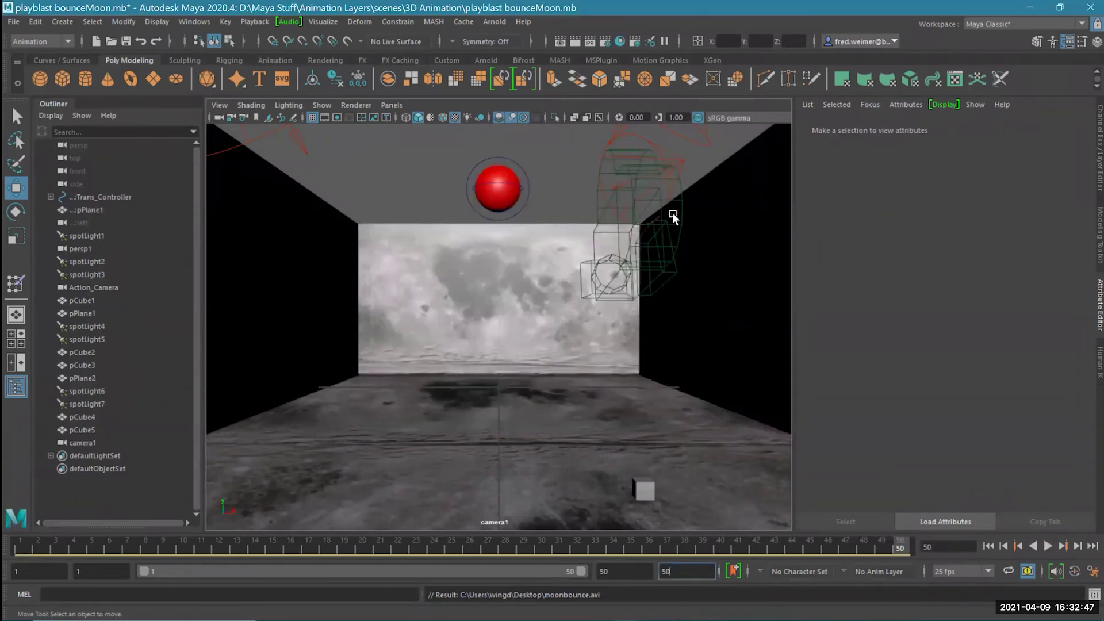
- Select Action_Camera, replay the animation, stop it at frame 20, and keep the viewport looking through camera1
{"action": "left_click", "coordinate": [674, 221]}
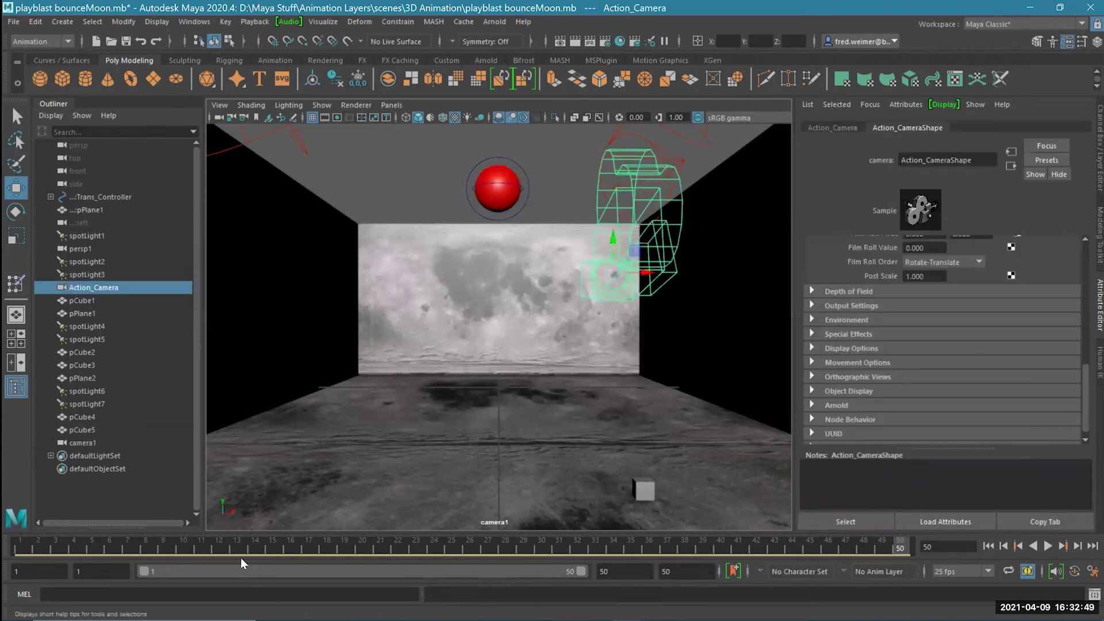
{"action": "left_click", "coordinate": [169, 543]}
{"action": "key", "text": "alt+v"}
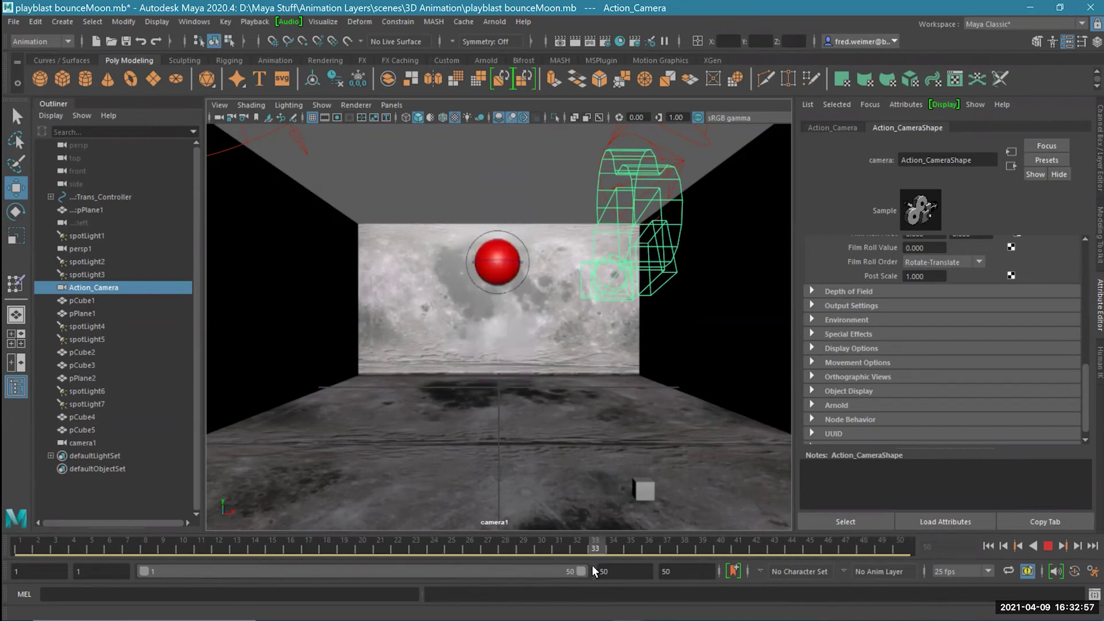
{"action": "key", "text": "Escape"}
{"action": "left_click", "coordinate": [393, 105]}
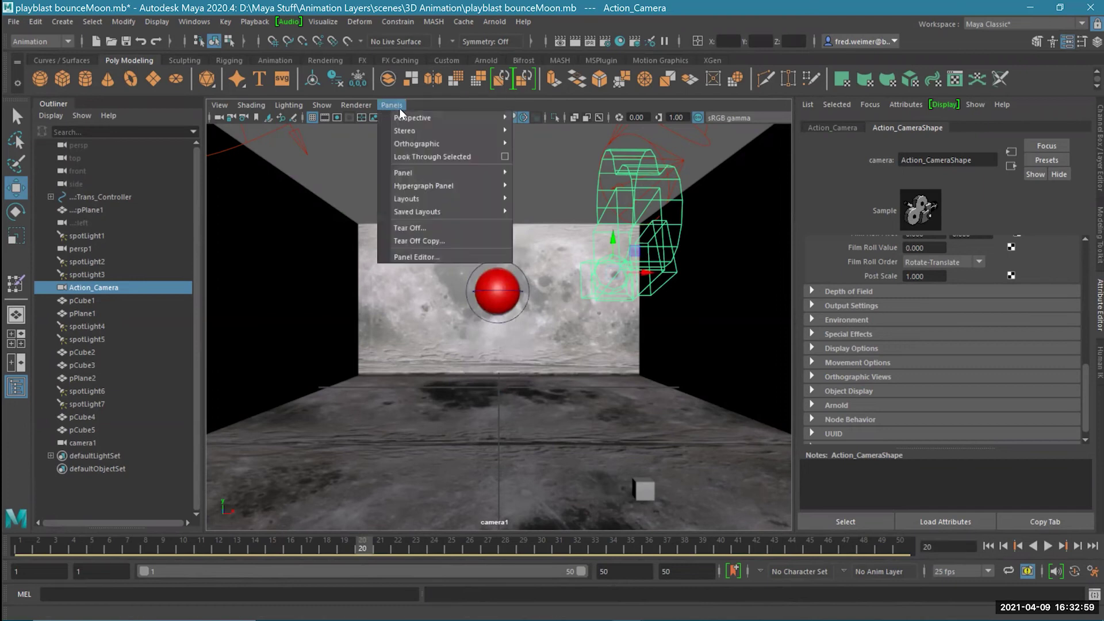
{"action": "mouse_move", "coordinate": [405, 117]}
{"action": "left_click", "coordinate": [551, 129]}
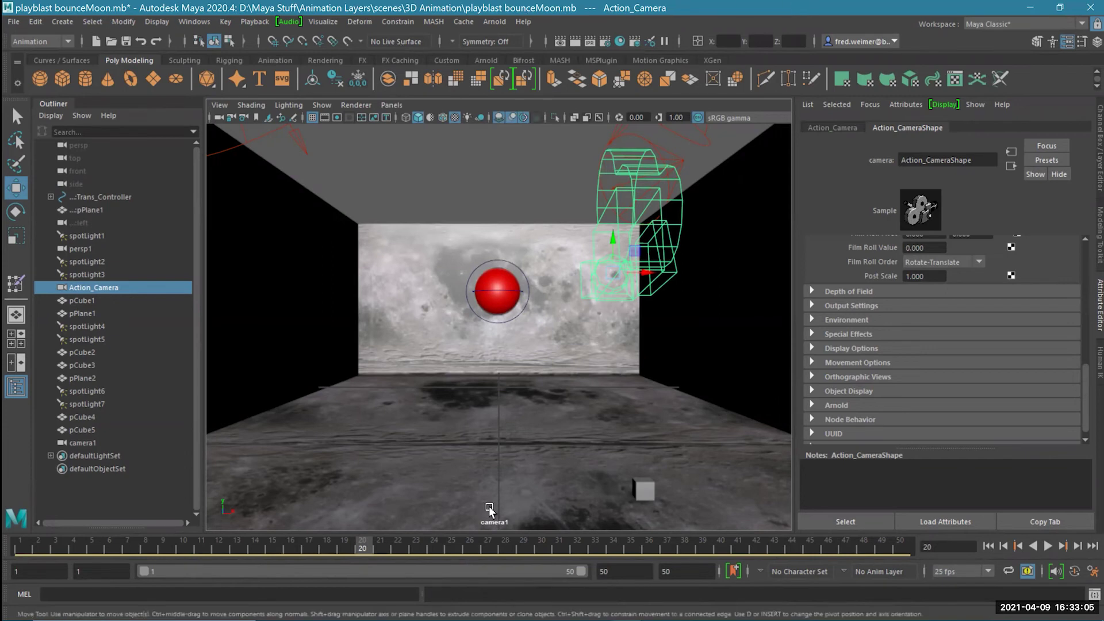
{"action": "left_click", "coordinate": [326, 25]}
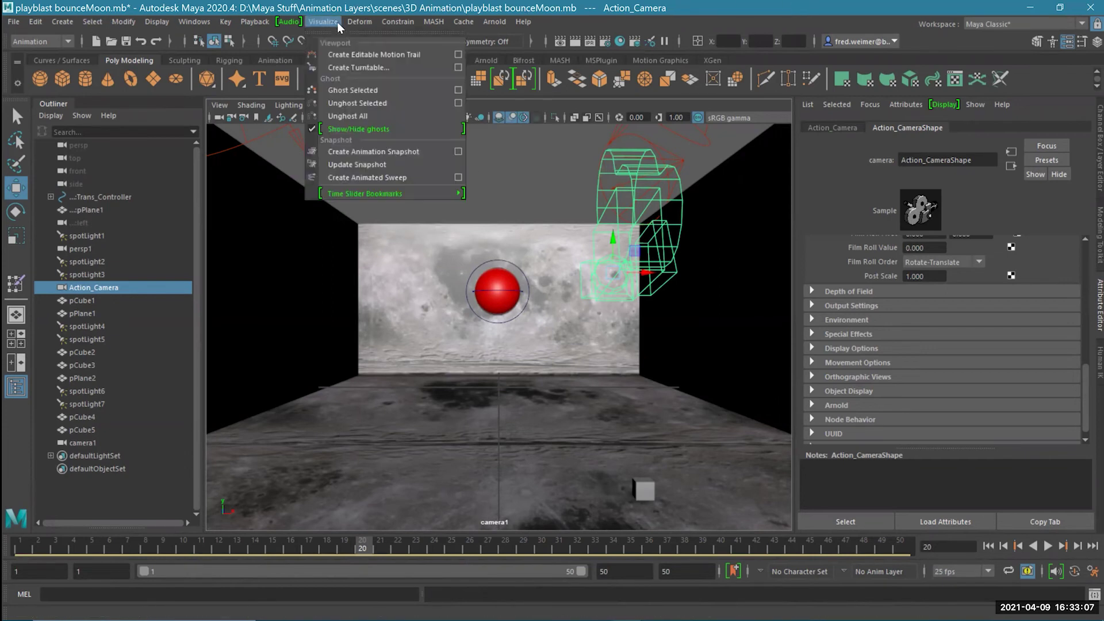
{"action": "left_click", "coordinate": [255, 21]}
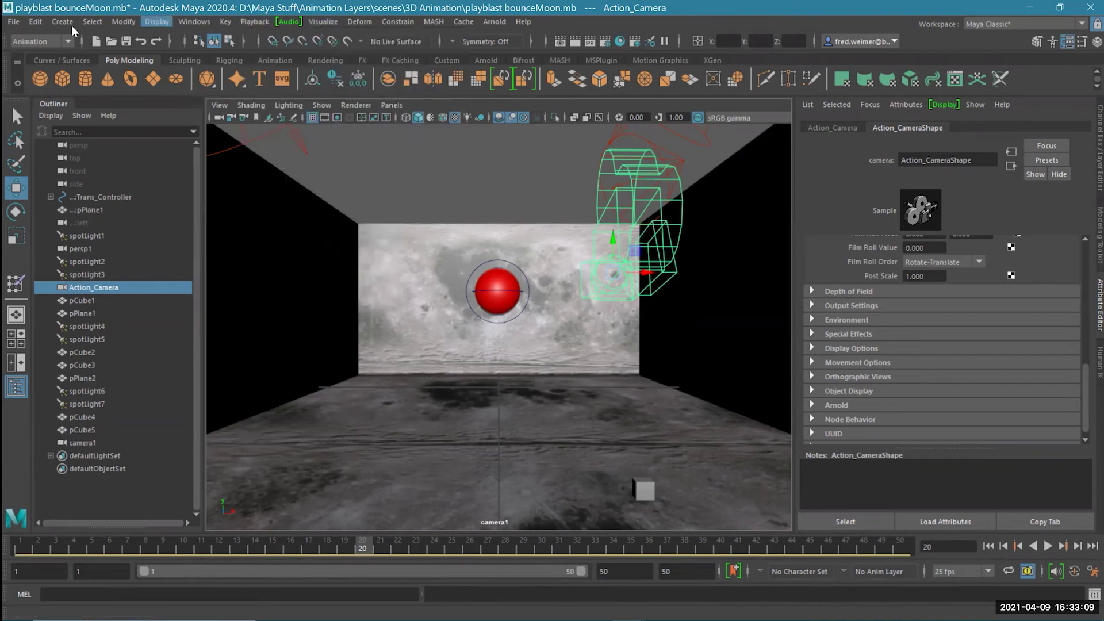
{"action": "left_click", "coordinate": [287, 22]}
{"action": "left_click", "coordinate": [255, 21]}
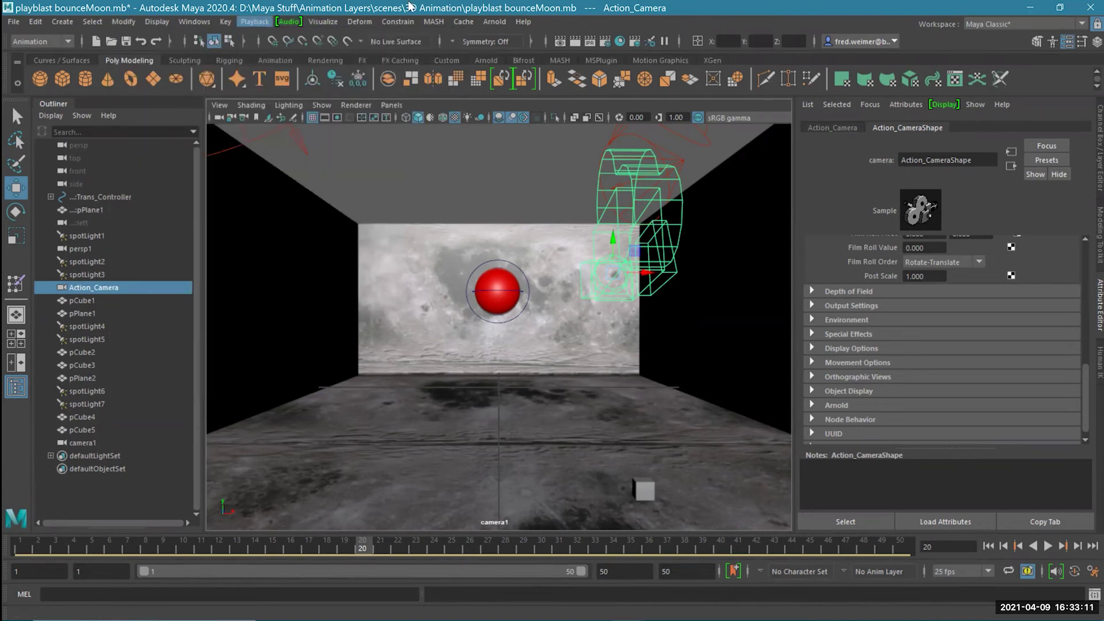
{"action": "left_click", "coordinate": [359, 21]}
- Minimize Maya, check the file size in the properties of the moonbounce video on the desktop, and close them
{"action": "left_click", "coordinate": [1024, 8]}
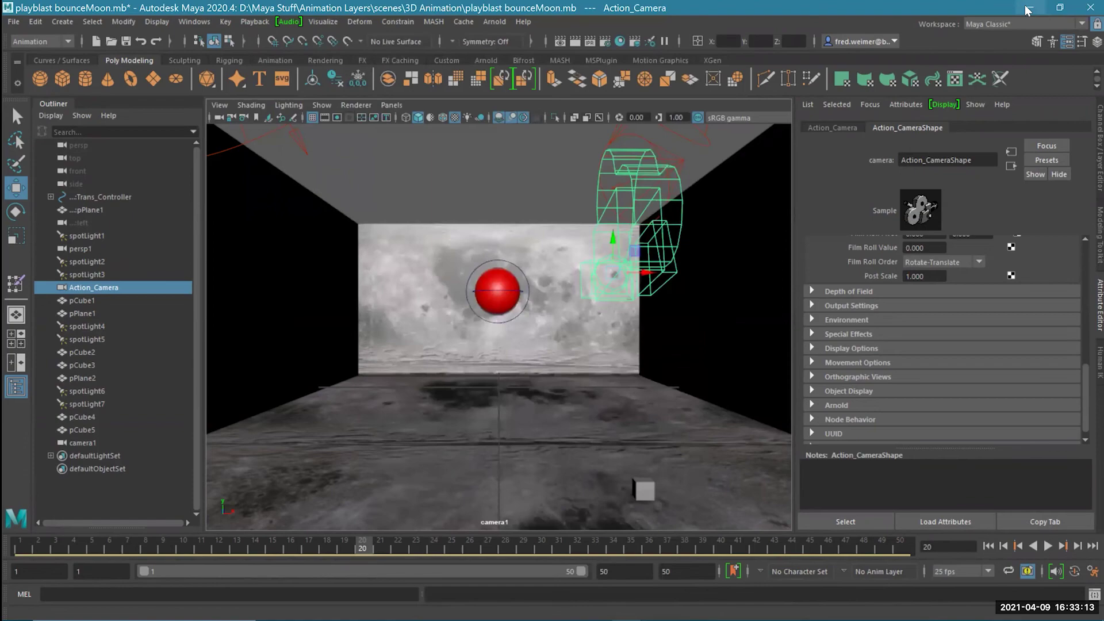
{"action": "left_click", "coordinate": [1031, 9]}
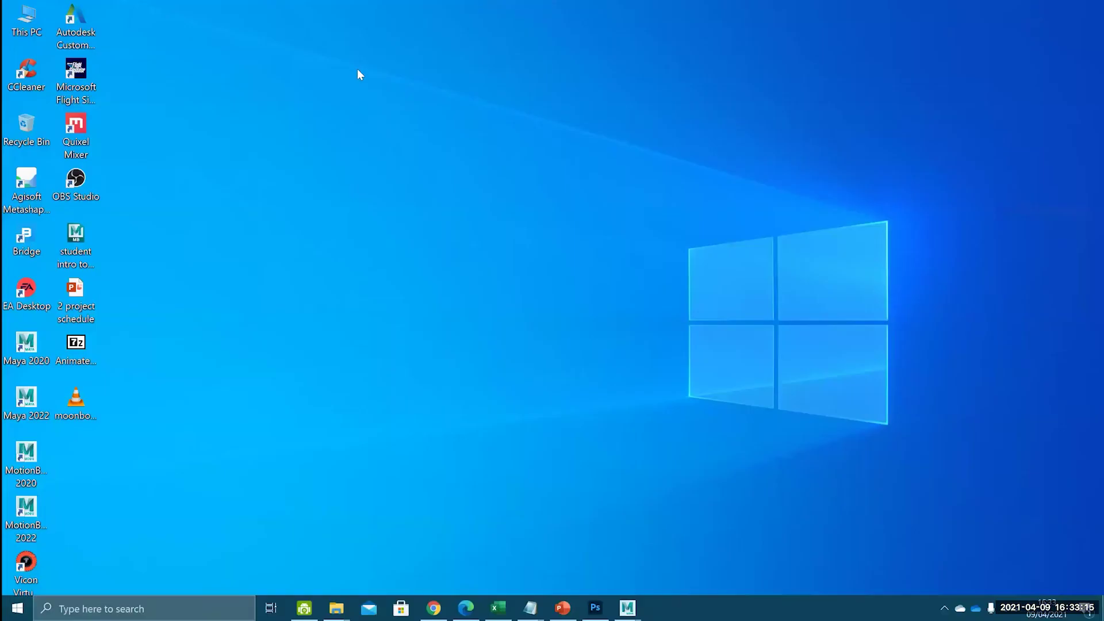
{"action": "right_click", "coordinate": [80, 395]}
{"action": "key", "text": "Escape"}
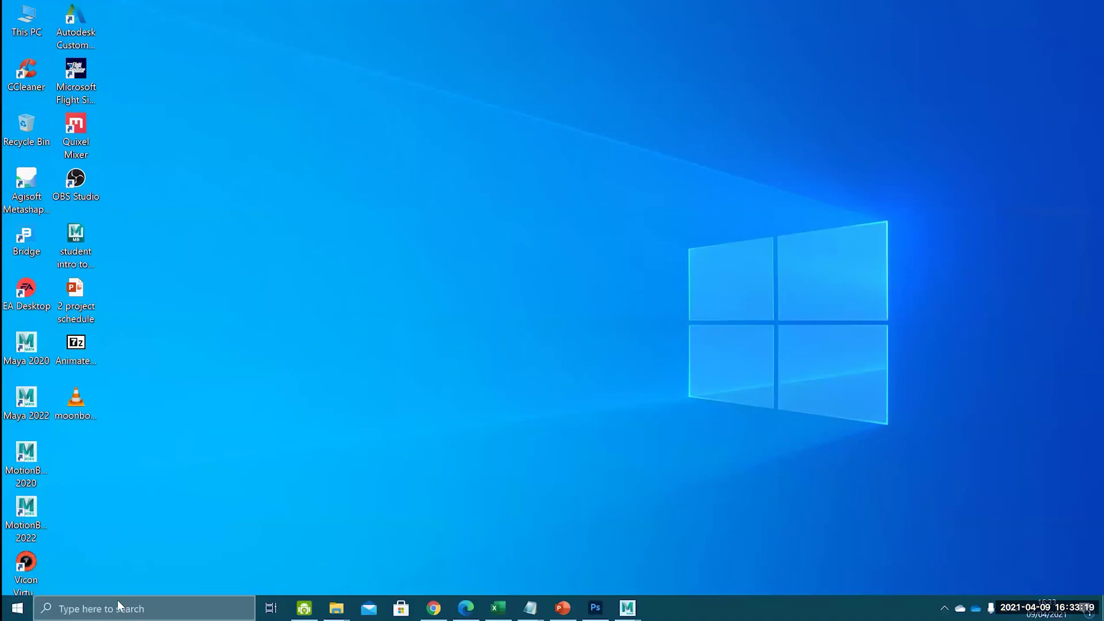
{"action": "left_click", "coordinate": [119, 607]}
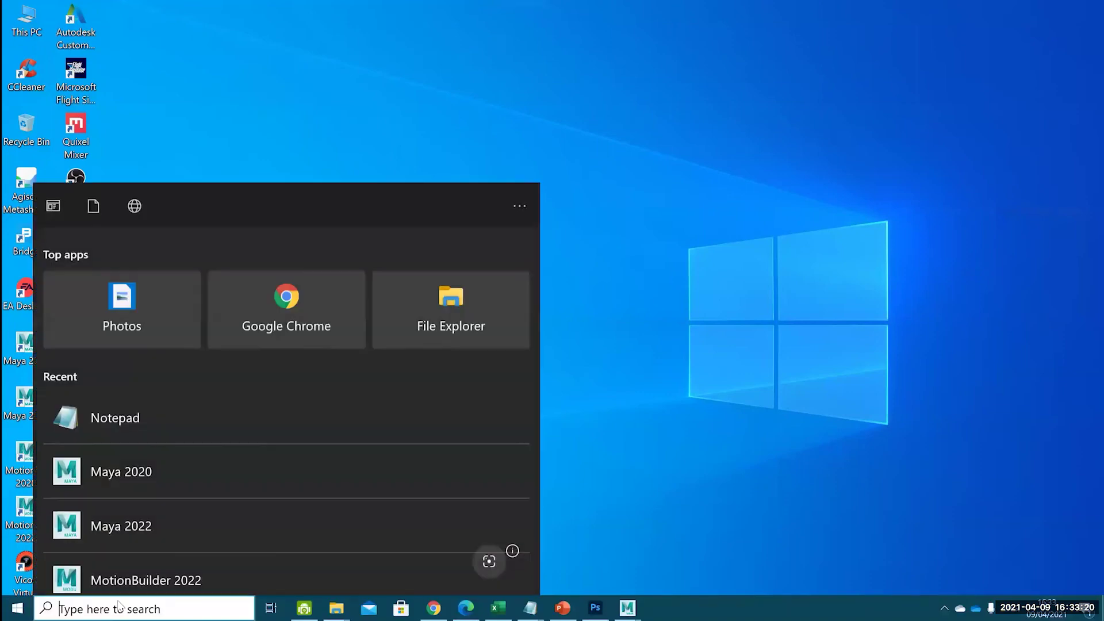
{"action": "left_click", "coordinate": [833, 153]}
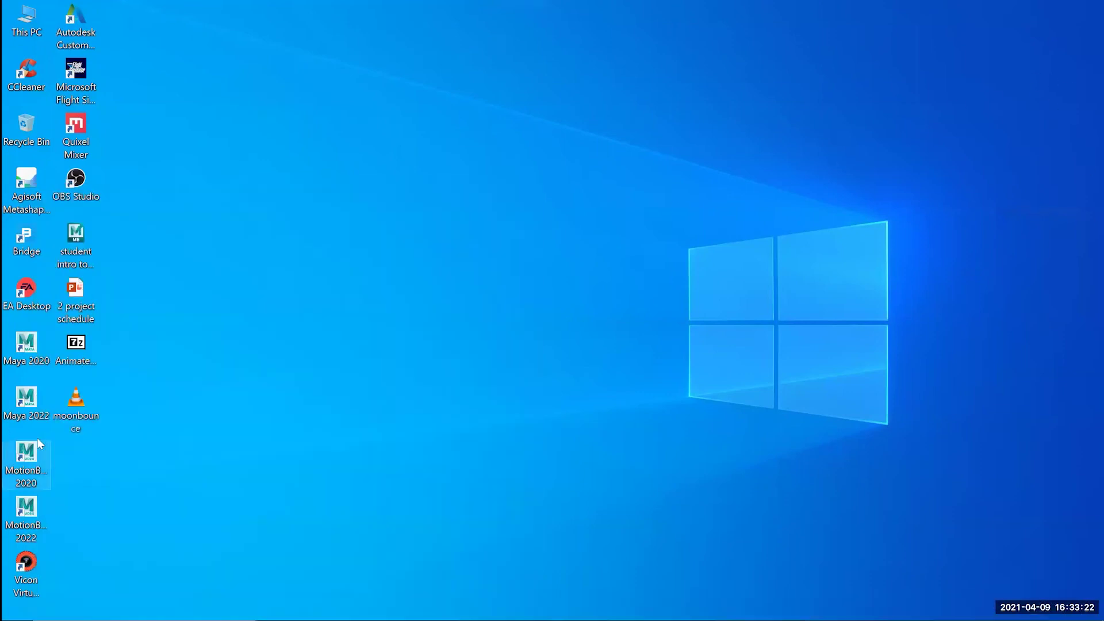
{"action": "right_click", "coordinate": [84, 408]}
{"action": "left_click", "coordinate": [131, 397]}
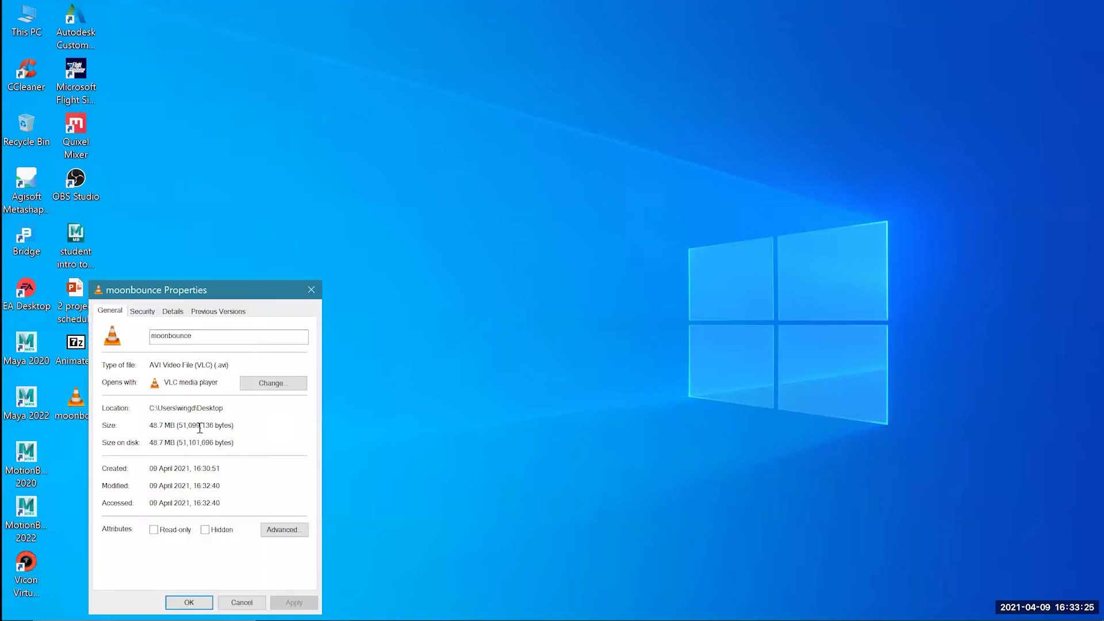
{"action": "left_click", "coordinate": [311, 289]}
- Search the computer for "rush" and launch Adobe Premiere Rush
{"action": "mouse_move", "coordinate": [121, 608]}
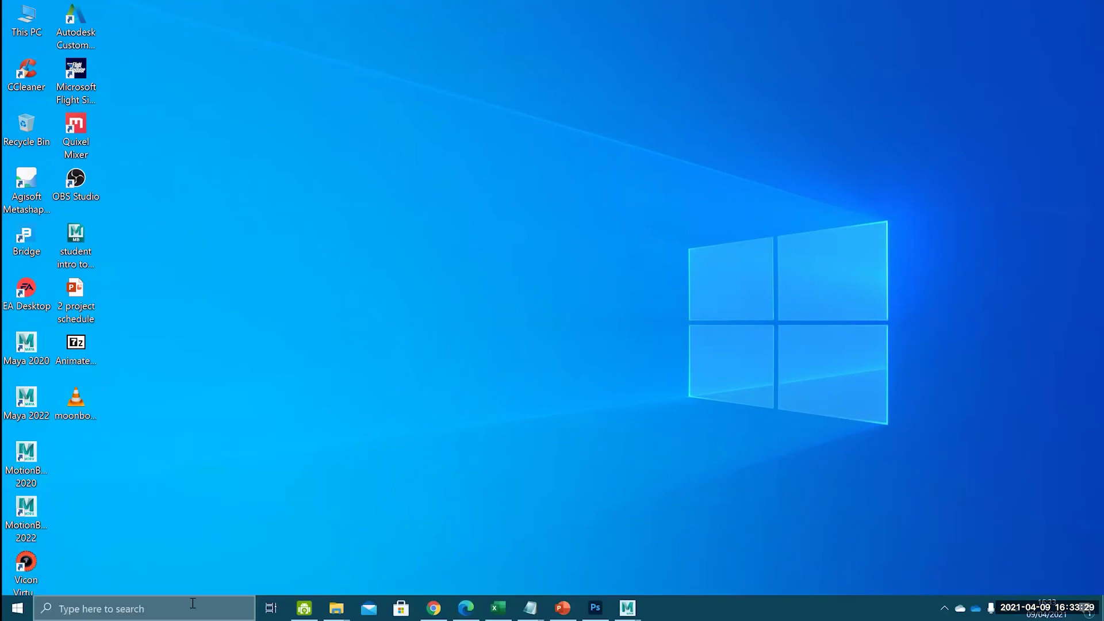
{"action": "left_click", "coordinate": [166, 603]}
{"action": "type", "text": "rush"}
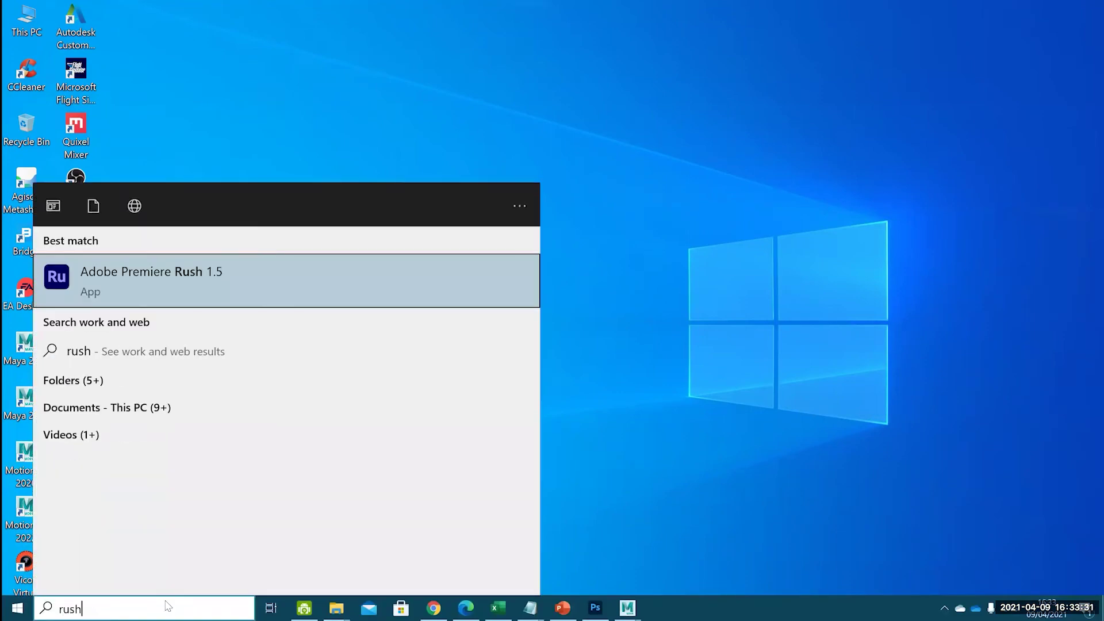
{"action": "key", "text": "Return"}
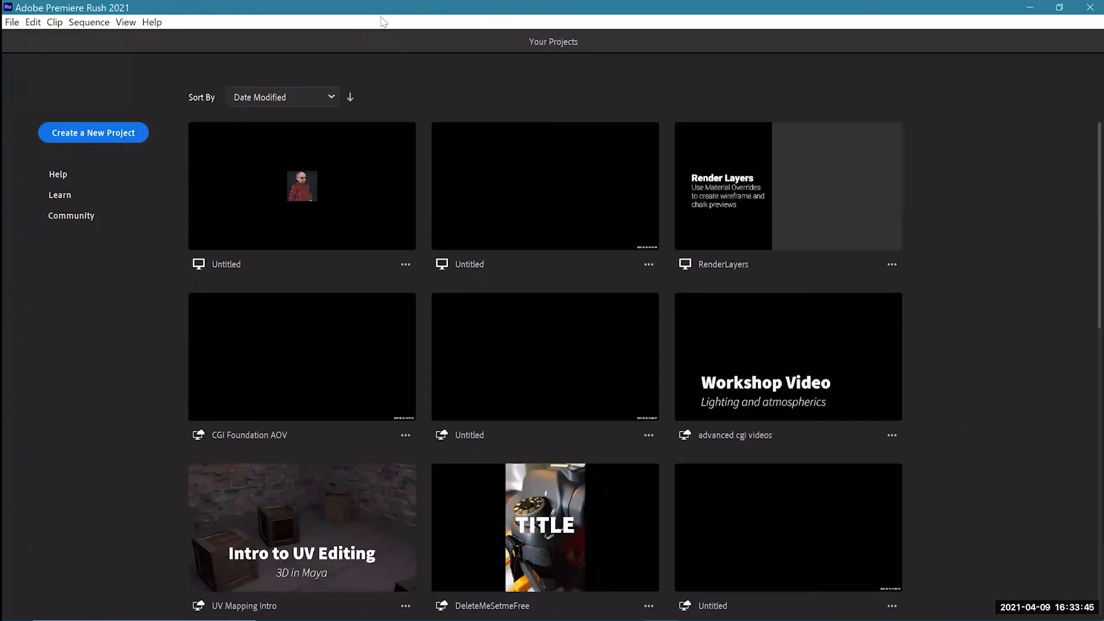
- Browse the existing Premiere Rush projects, uncover the desktop files beside the window, and start a new project
{"action": "scroll", "coordinate": [756, 370], "scroll_direction": "down", "scroll_amount": 3}
{"action": "scroll", "coordinate": [757, 370], "scroll_direction": "up", "scroll_amount": 3}
{"action": "scroll", "coordinate": [336, 264], "scroll_direction": "down", "scroll_amount": 7}
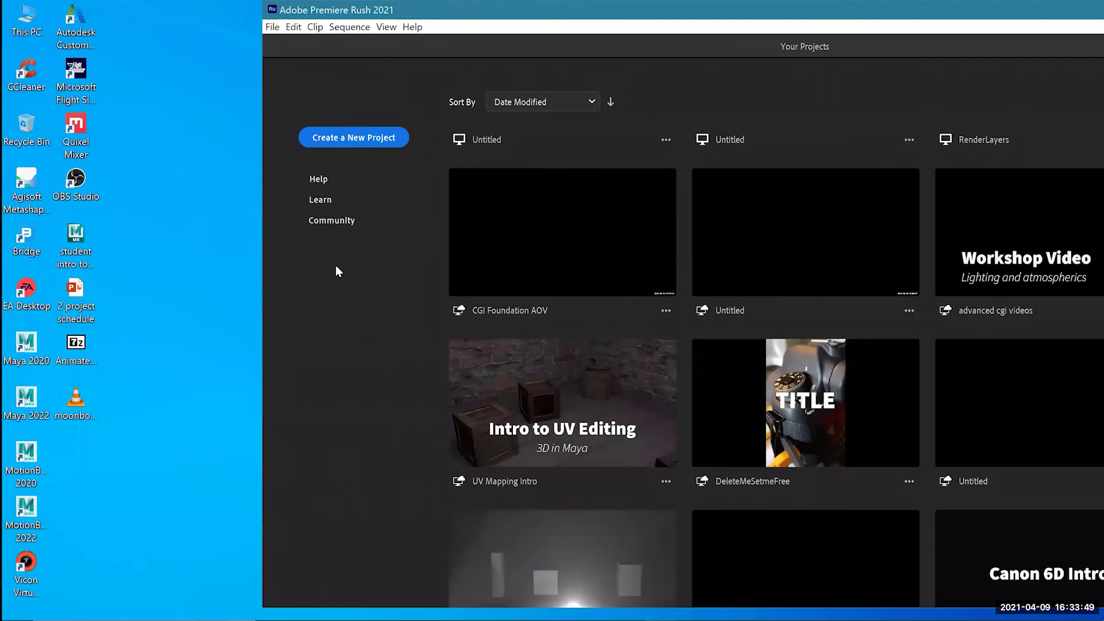
{"action": "scroll", "coordinate": [770, 409], "scroll_direction": "down", "scroll_amount": 3}
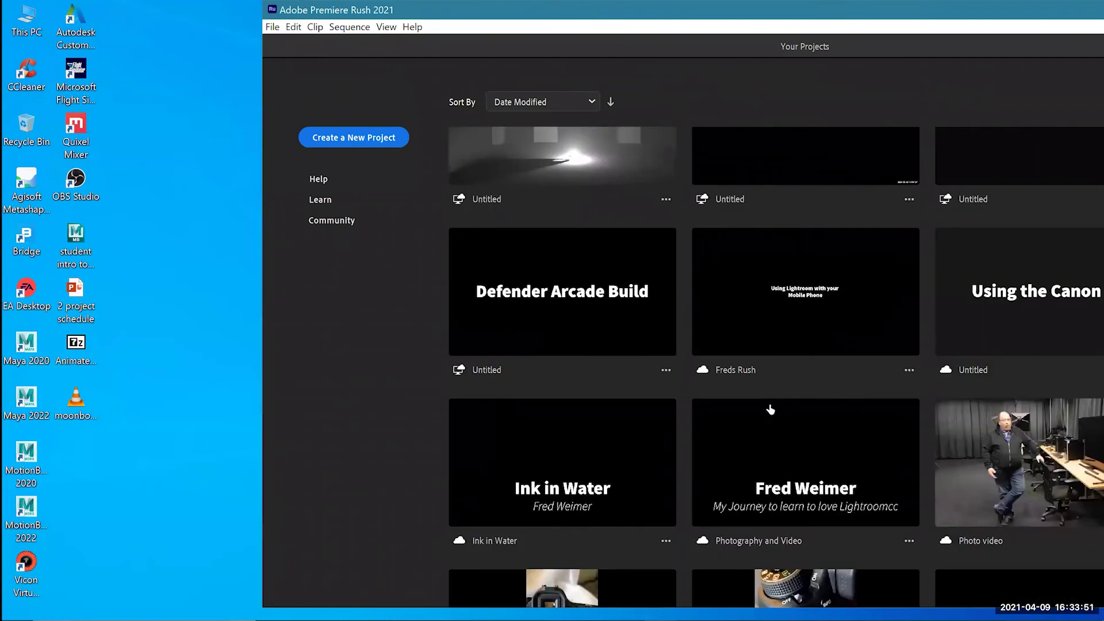
{"action": "scroll", "coordinate": [801, 390], "scroll_direction": "down", "scroll_amount": 2}
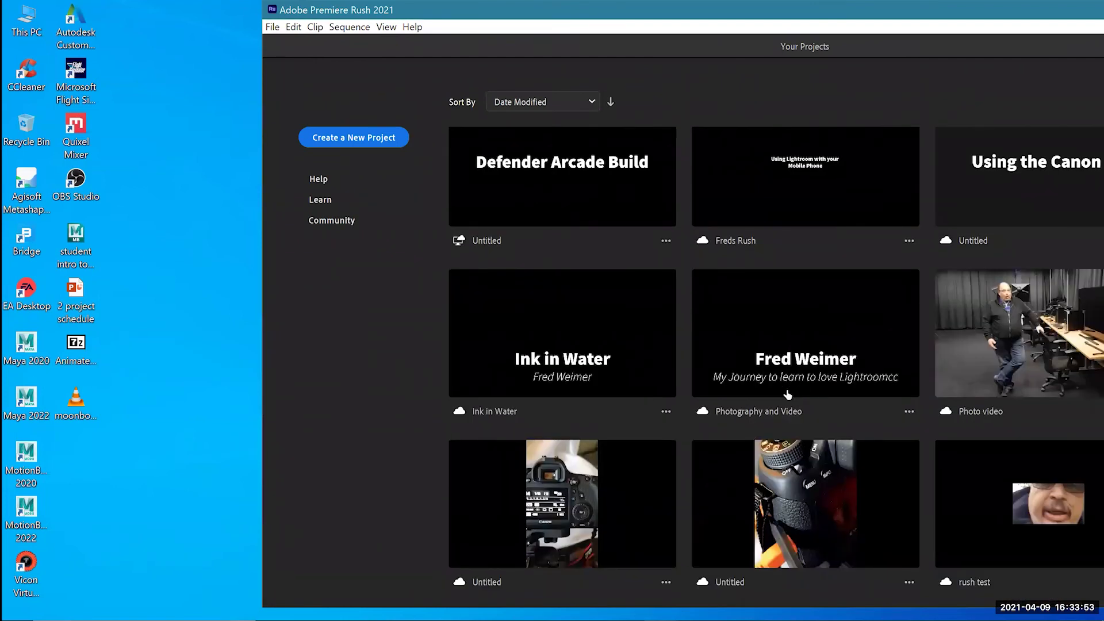
{"action": "scroll", "coordinate": [787, 395], "scroll_direction": "up", "scroll_amount": 10}
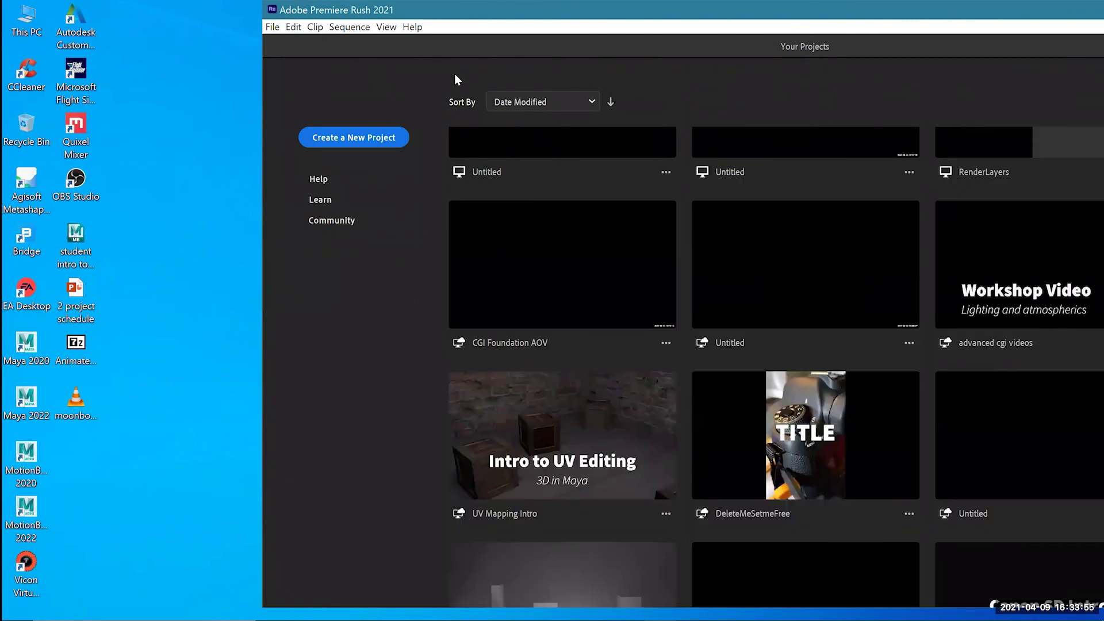
{"action": "left_click", "coordinate": [350, 139]}
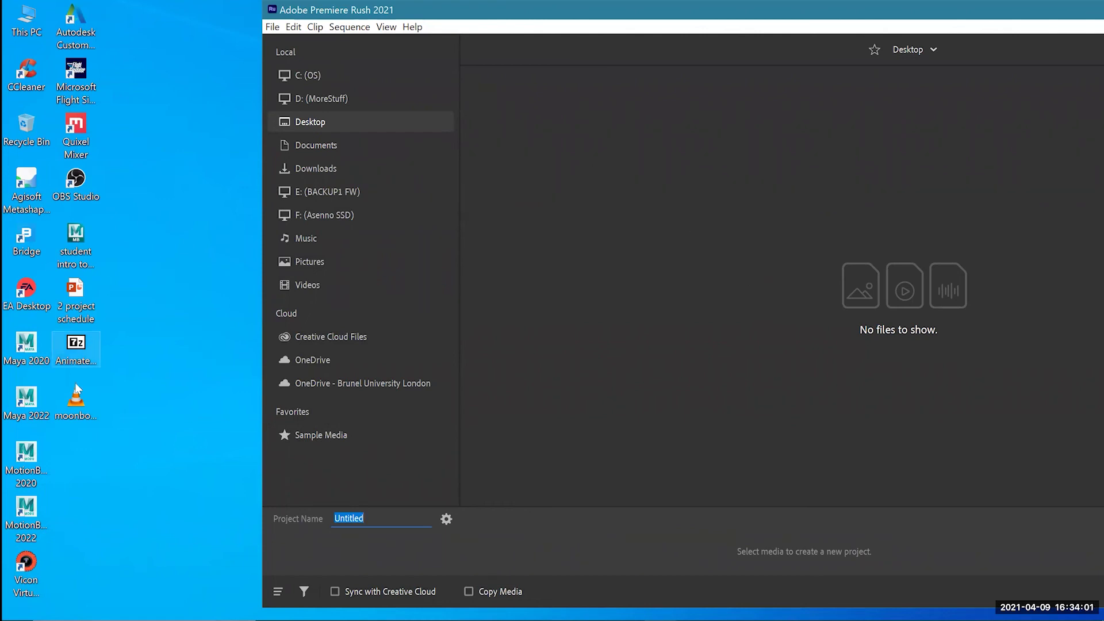
- Try to bring the moonbounce video from the desktop into the new project's media browser, and minimize Premiere Rush
{"action": "left_click_drag", "start_coordinate": [85, 397], "coordinate": [130, 391]}
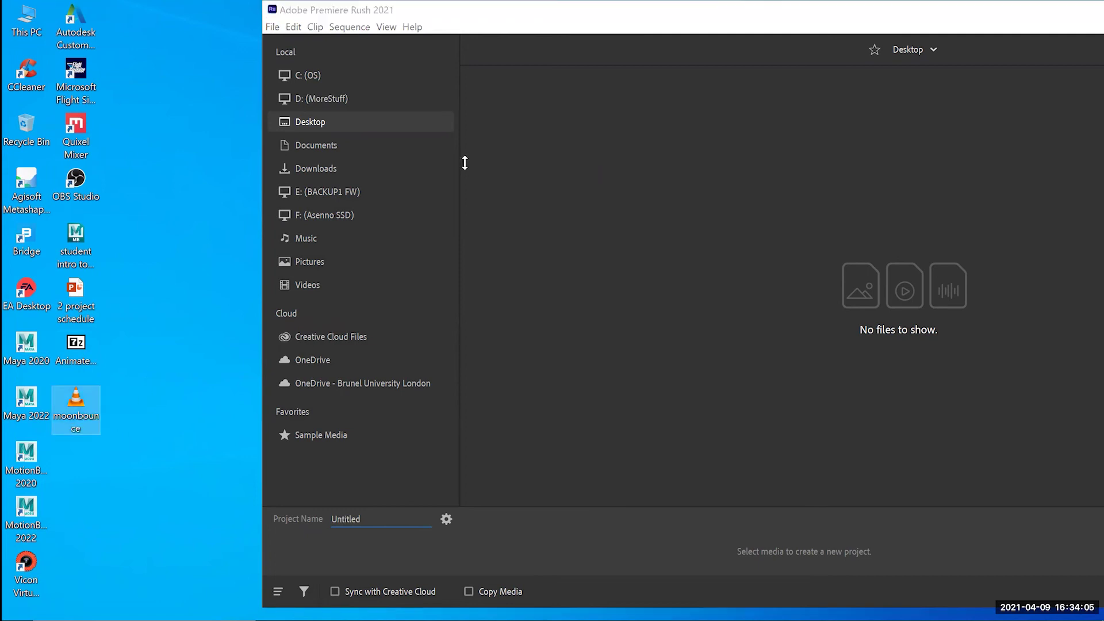
{"action": "left_click", "coordinate": [938, 18]}
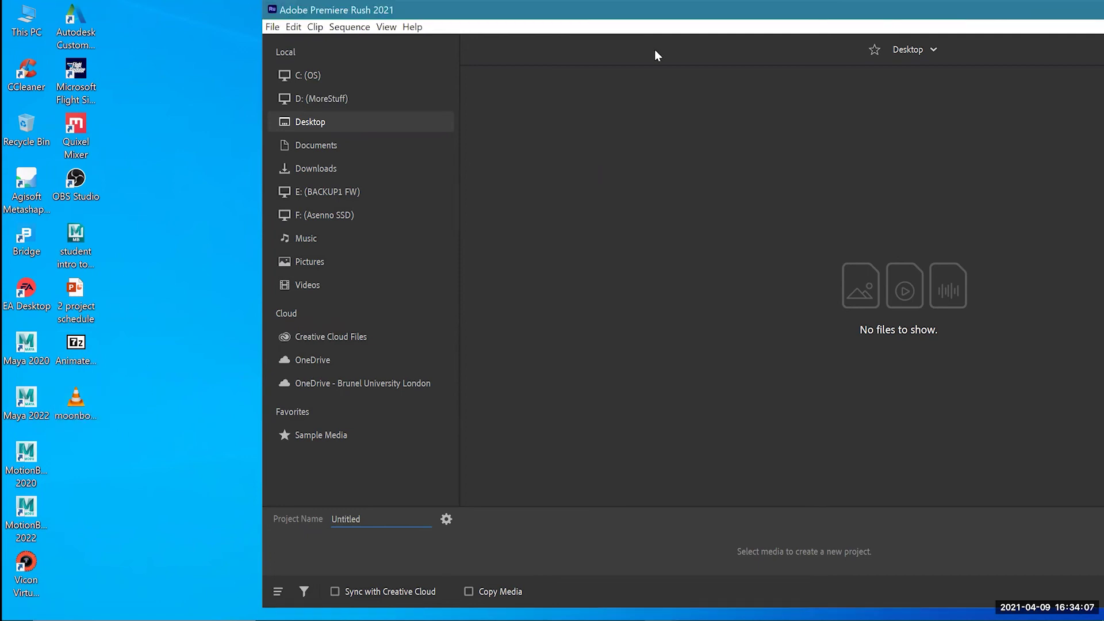
{"action": "left_click", "coordinate": [945, 60]}
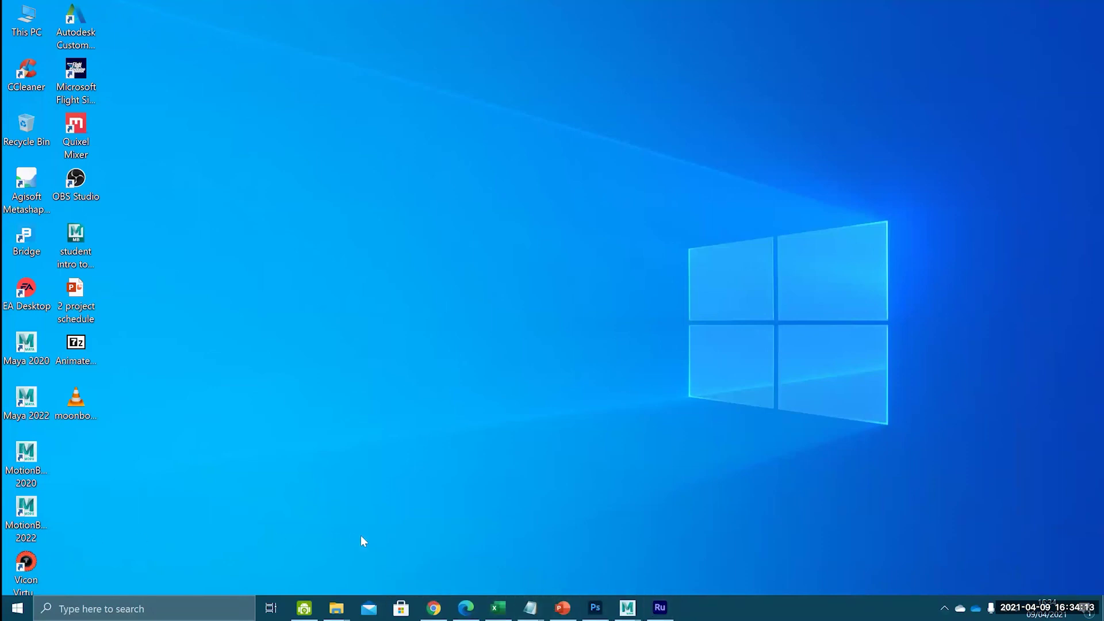
{"action": "left_click", "coordinate": [660, 607]}
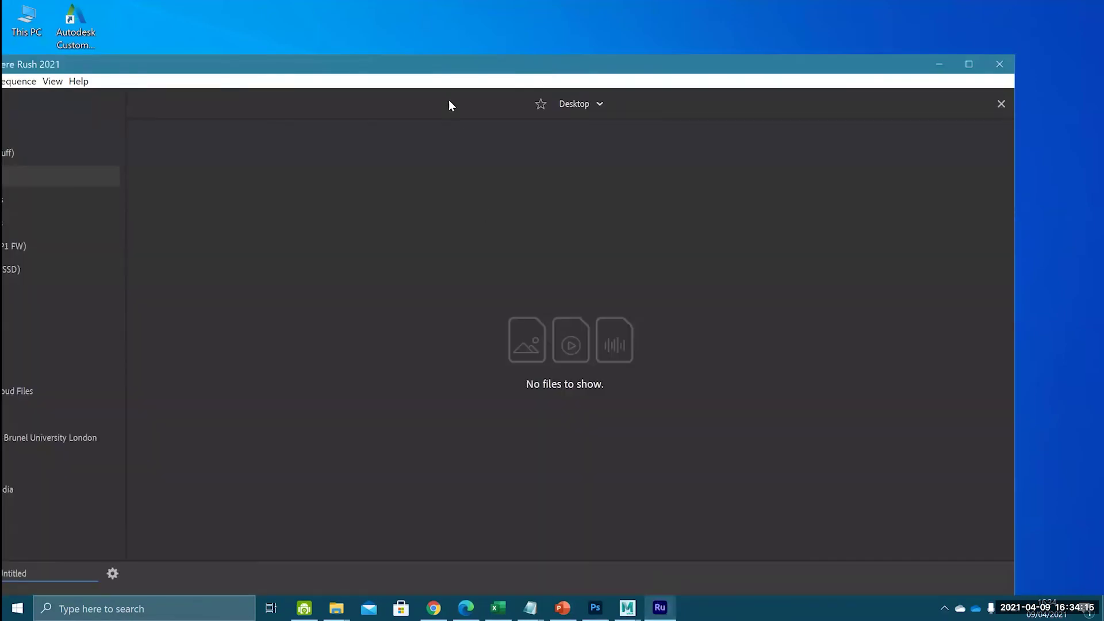
{"action": "double_click", "coordinate": [352, 65]}
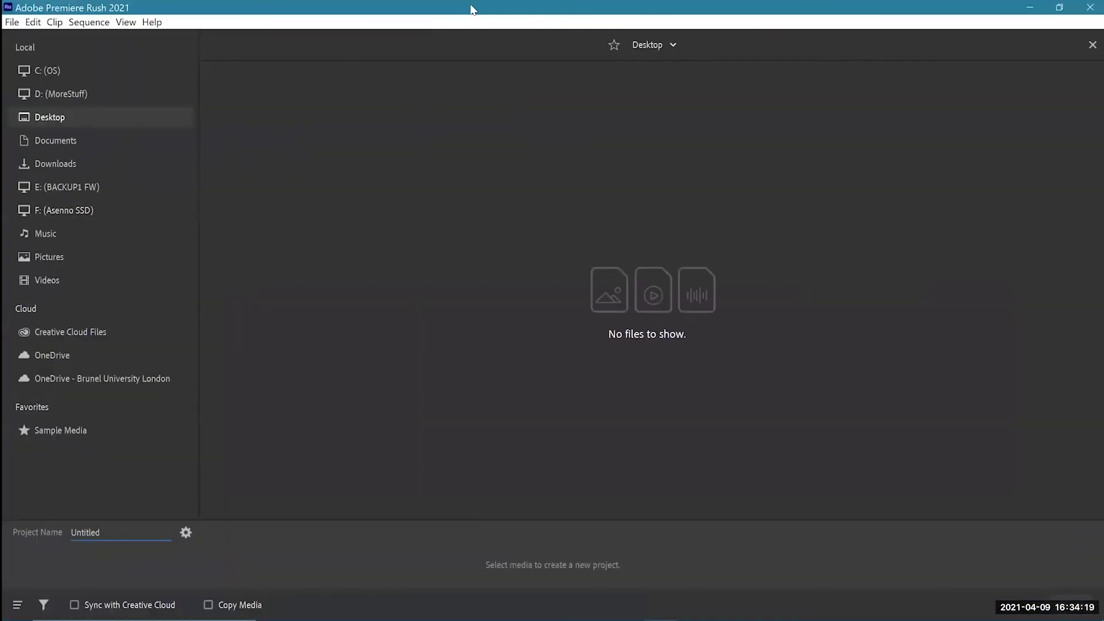
{"action": "double_click", "coordinate": [476, 16]}
{"action": "left_click_drag", "start_coordinate": [84, 395], "coordinate": [938, 319]}
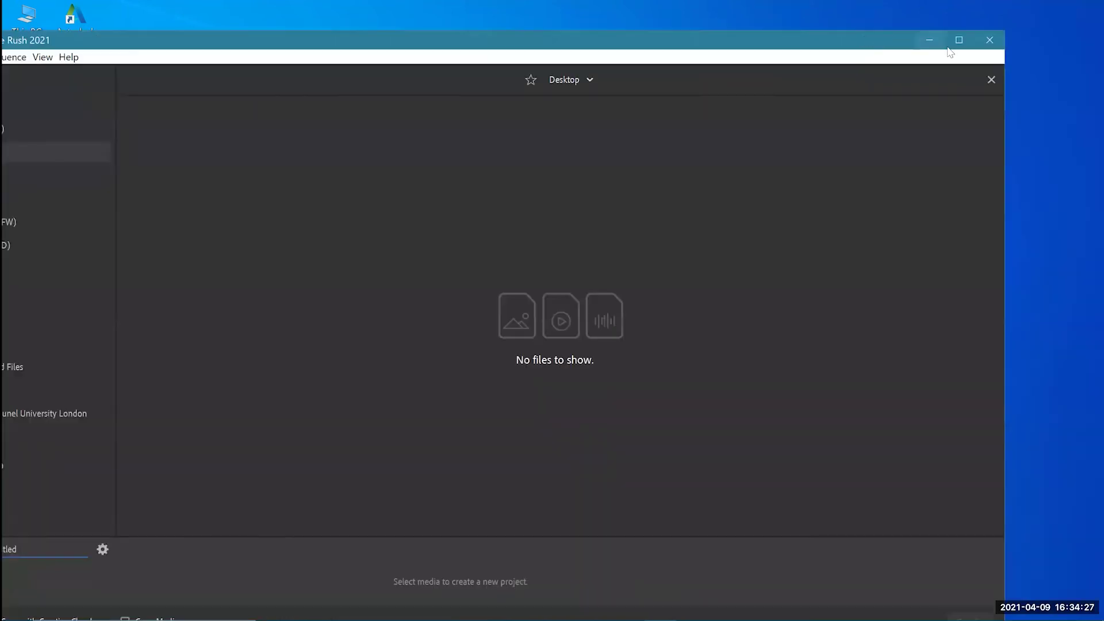
{"action": "left_click", "coordinate": [925, 38]}
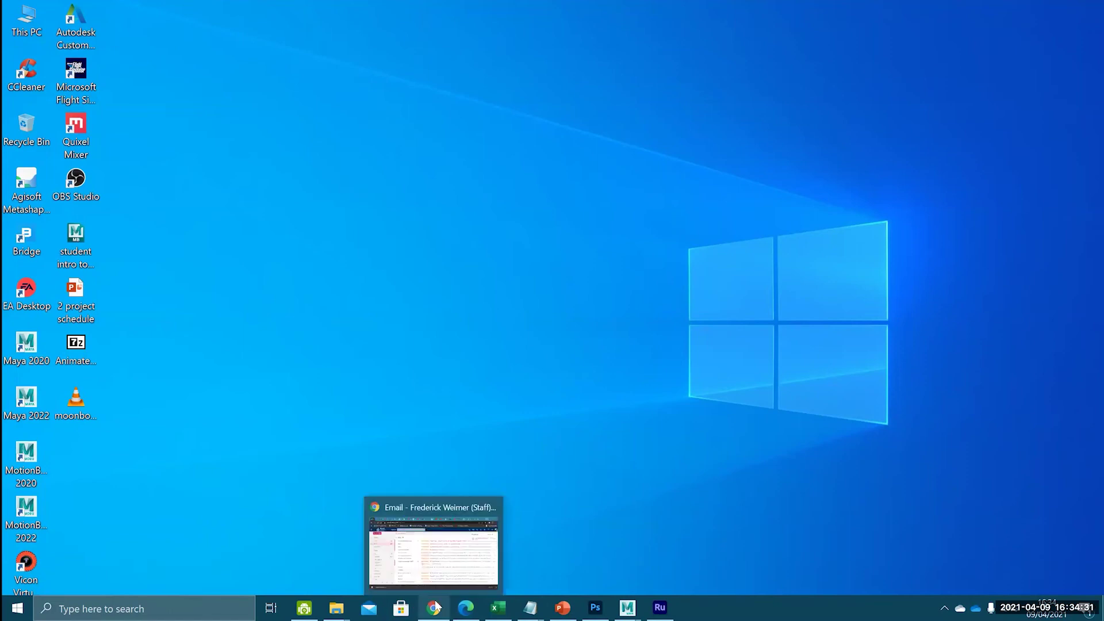
{"action": "mouse_move", "coordinate": [599, 602]}
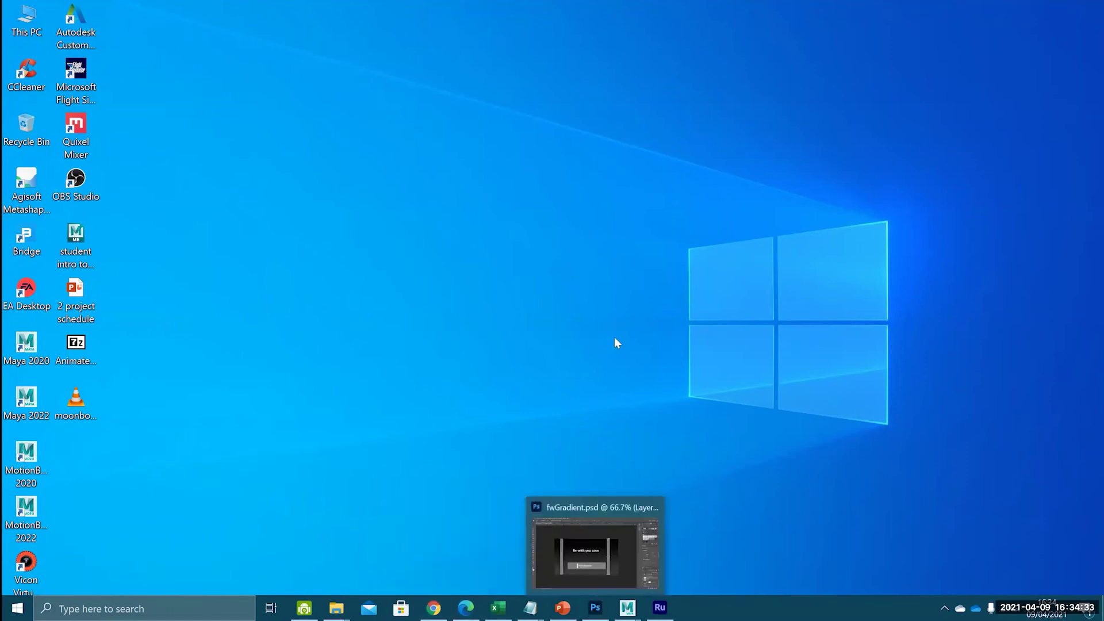